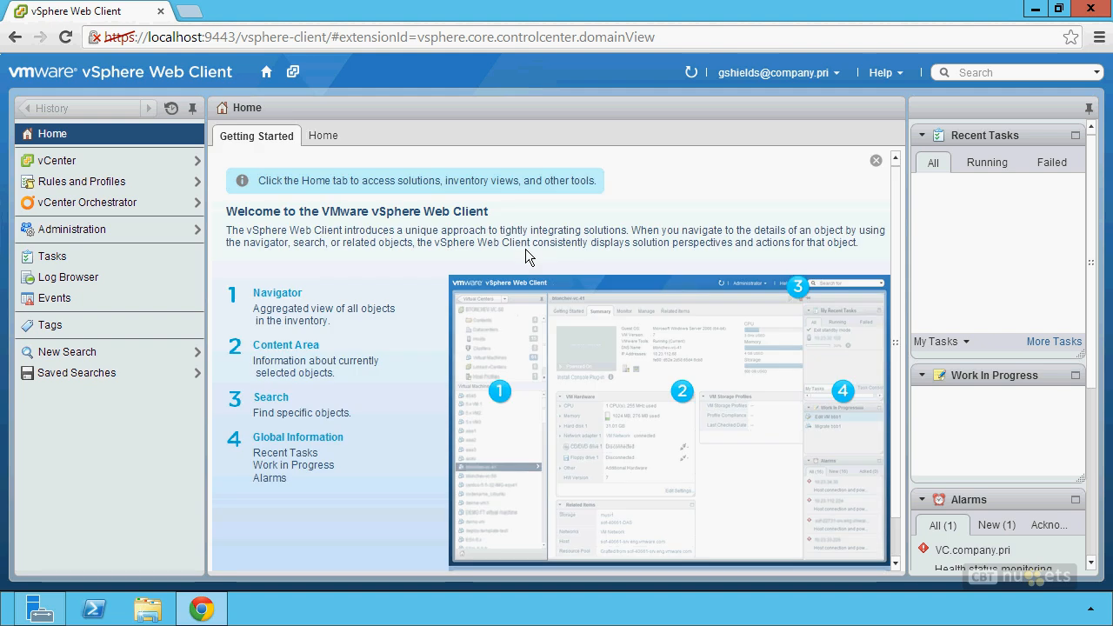
- Review the port groups and physical adapters of vSwitch0 and vSwitch1 on host esx1.company.pri
{"action": "left_click", "coordinate": [63, 169]}
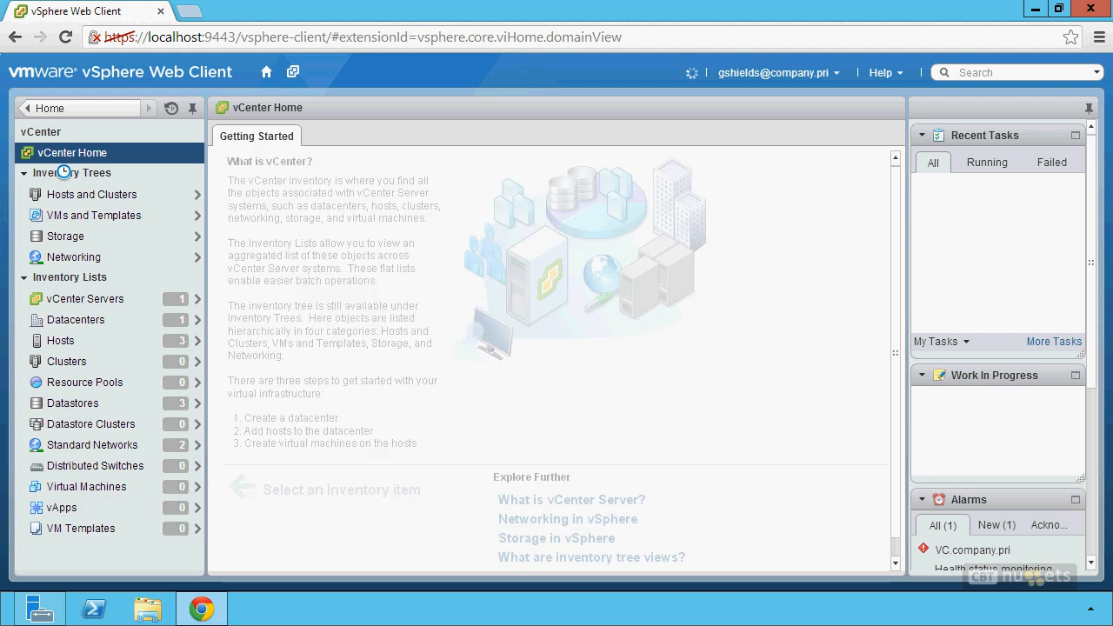
{"action": "left_click", "coordinate": [103, 209]}
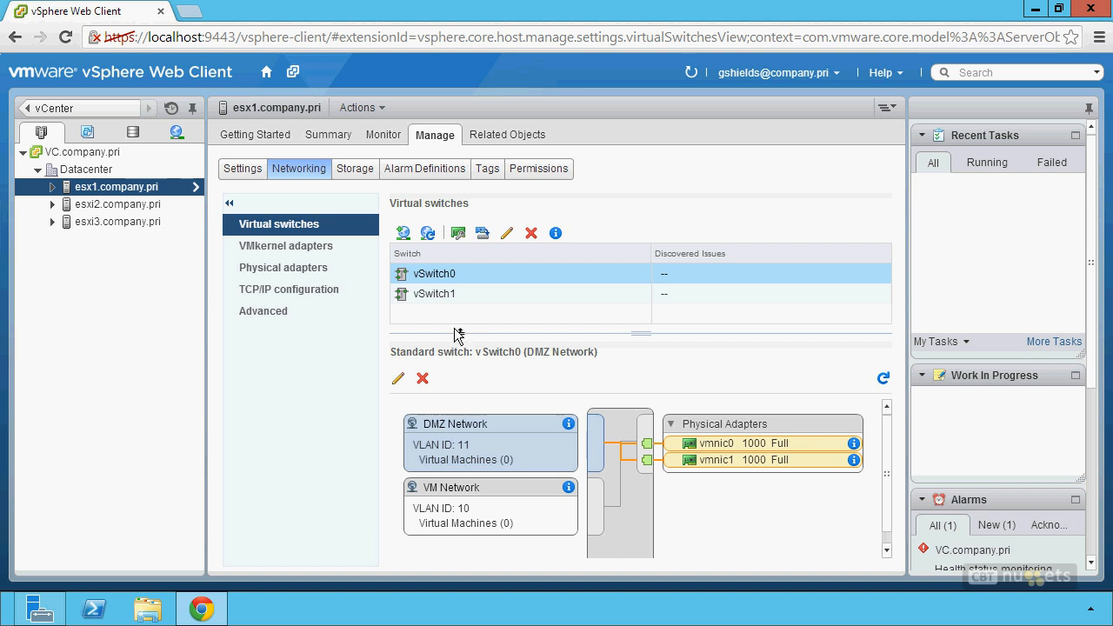
{"action": "left_click", "coordinate": [443, 295]}
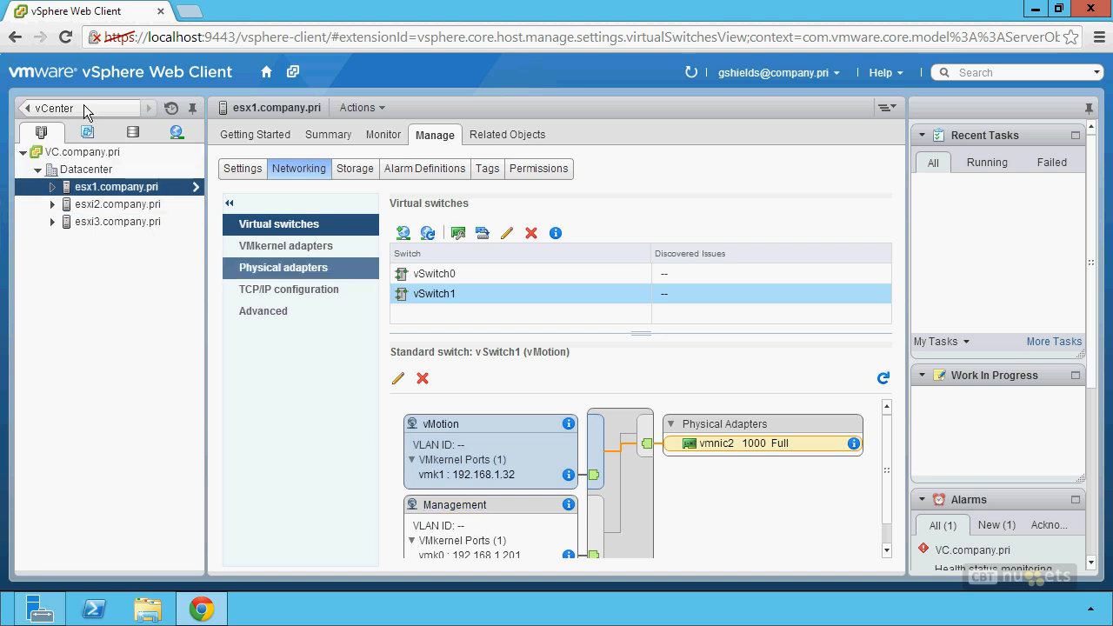
- Go to the vCenter Networking inventory and view the VM Network under Datacenter
{"action": "left_click", "coordinate": [52, 109]}
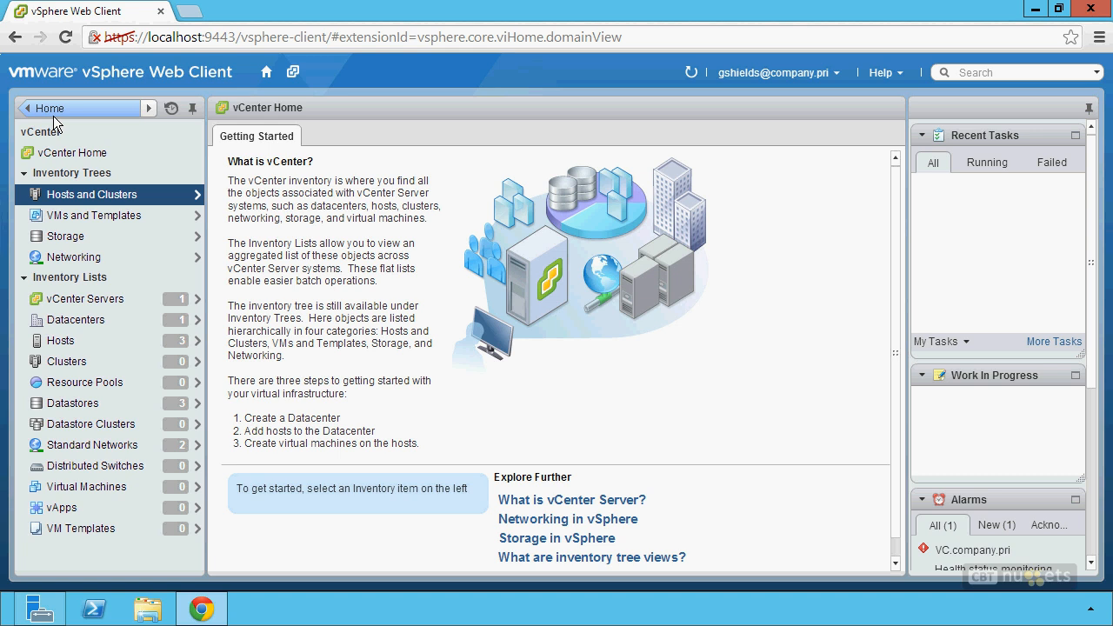
{"action": "left_click", "coordinate": [83, 258]}
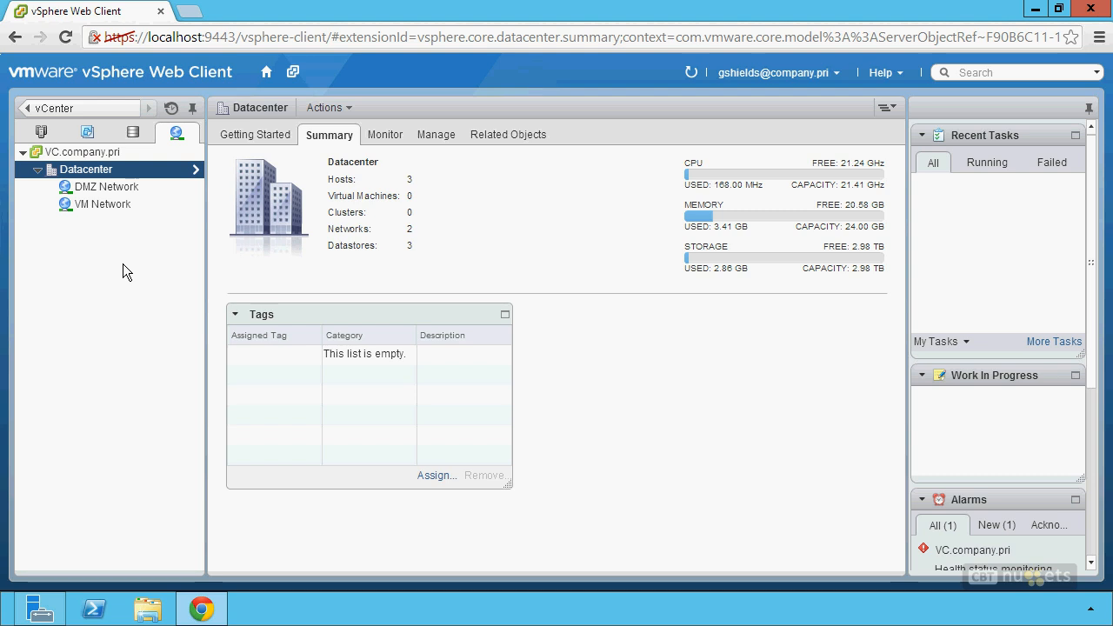
{"action": "left_click", "coordinate": [110, 212]}
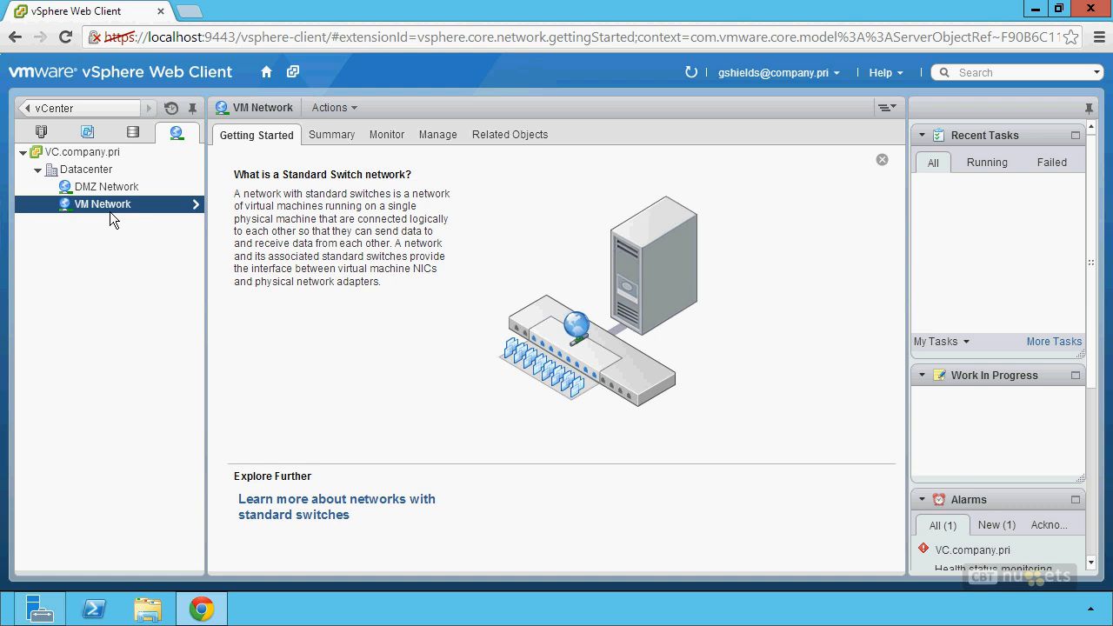
- Start a new distributed switch in Datacenter, keeping the name DSwitch and choosing version 5.5.0
{"action": "left_click", "coordinate": [97, 172]}
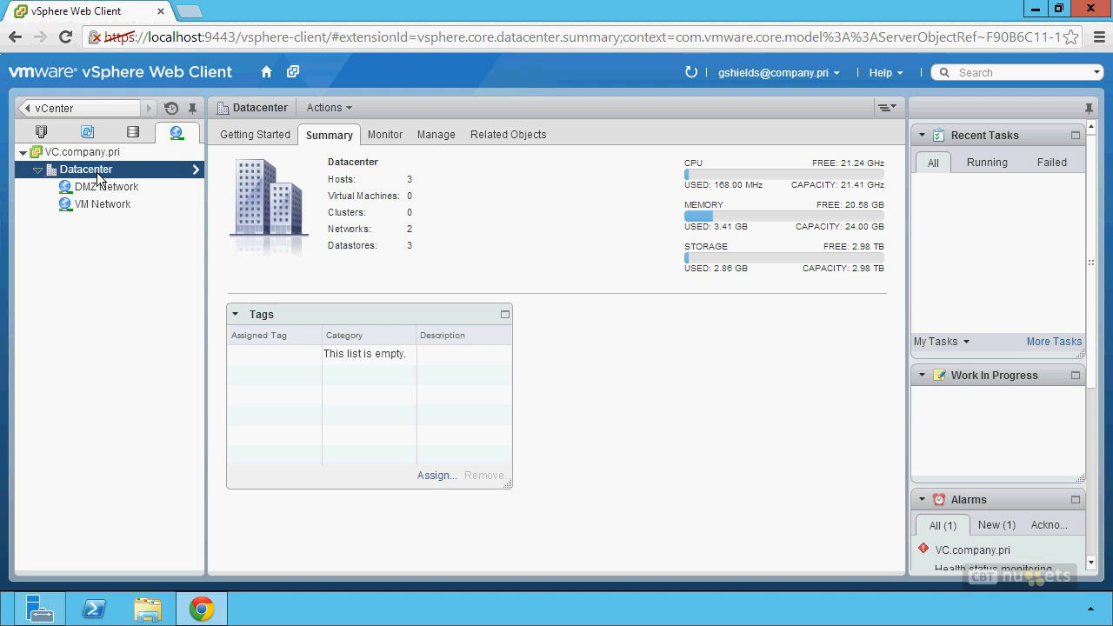
{"action": "right_click", "coordinate": [99, 177]}
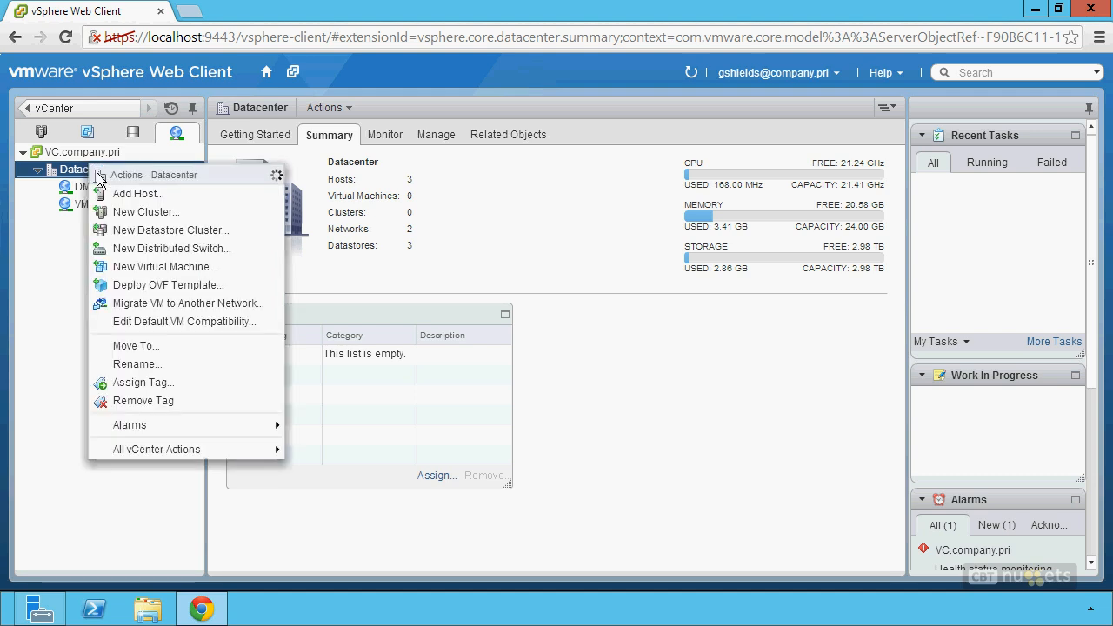
{"action": "left_click", "coordinate": [175, 254]}
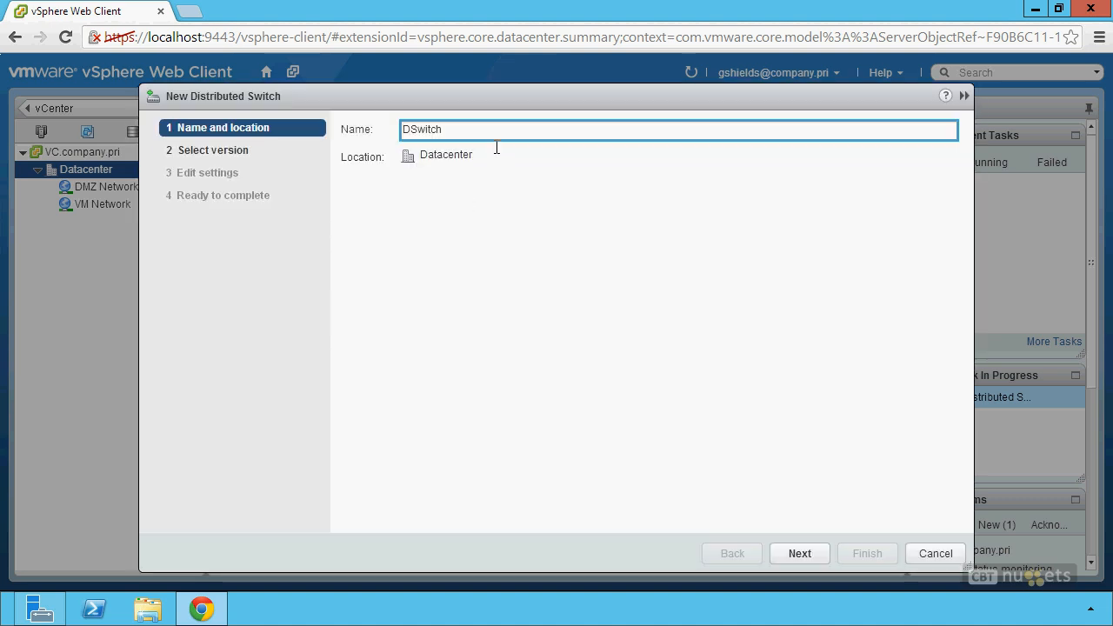
{"action": "left_click", "coordinate": [814, 557]}
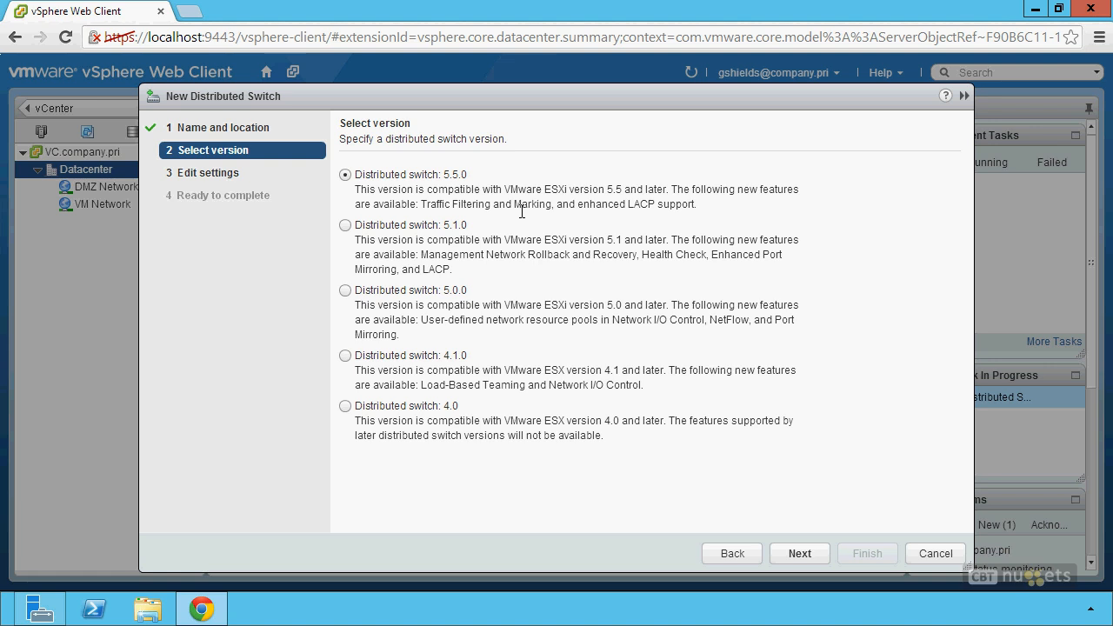
{"action": "left_click", "coordinate": [801, 556]}
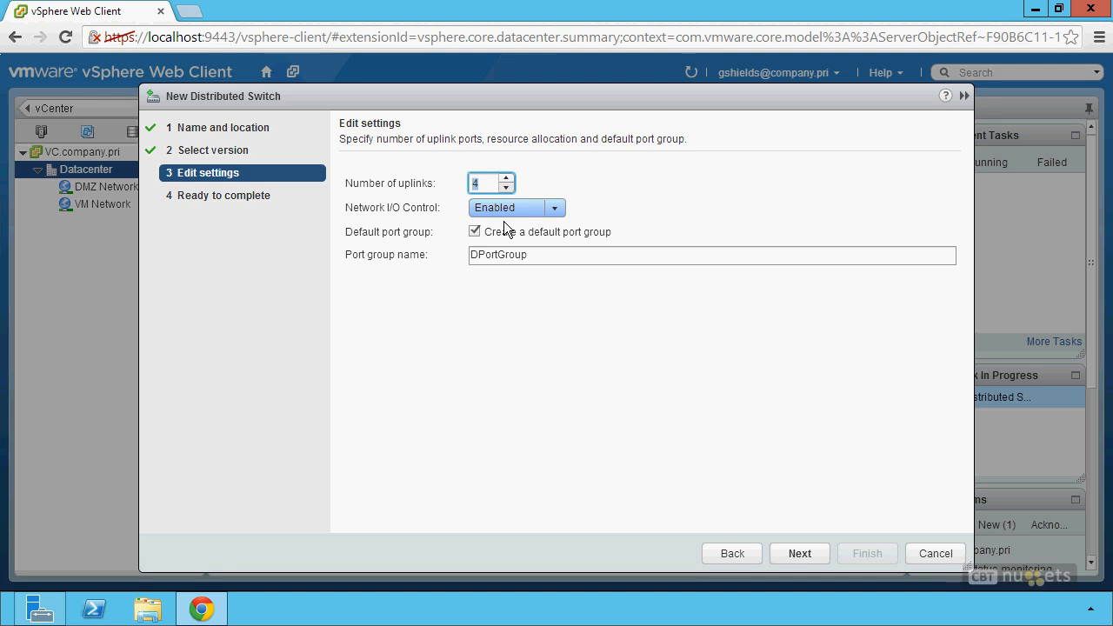
- Exclude the default port group, keep 4 uplinks with Network I/O Control enabled, and finish creating the distributed switch
{"action": "left_click", "coordinate": [479, 237]}
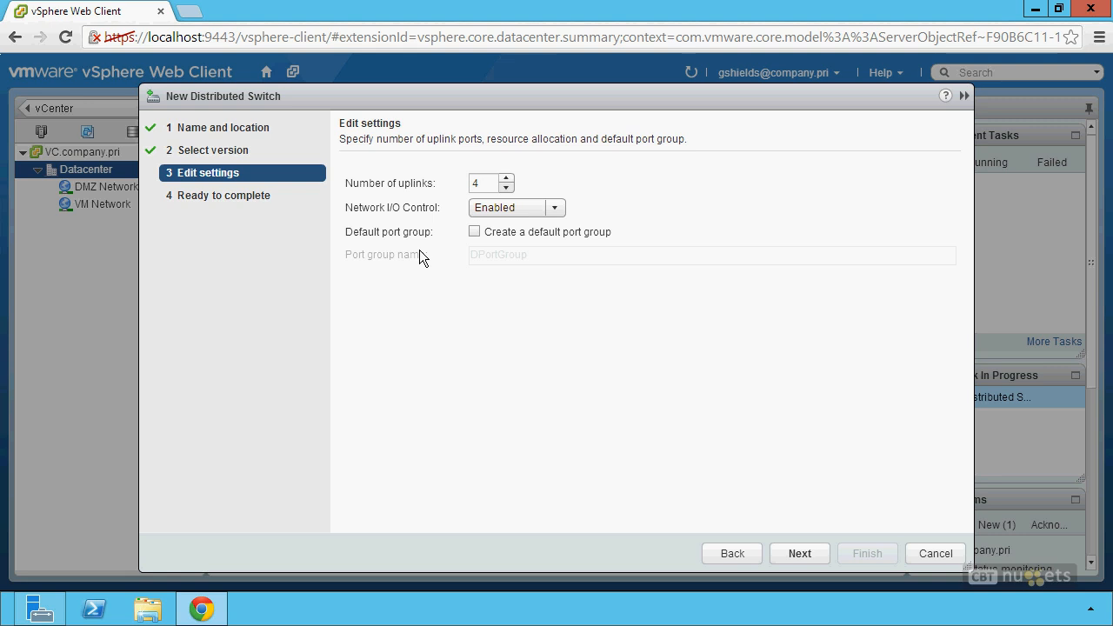
{"action": "left_click", "coordinate": [804, 558]}
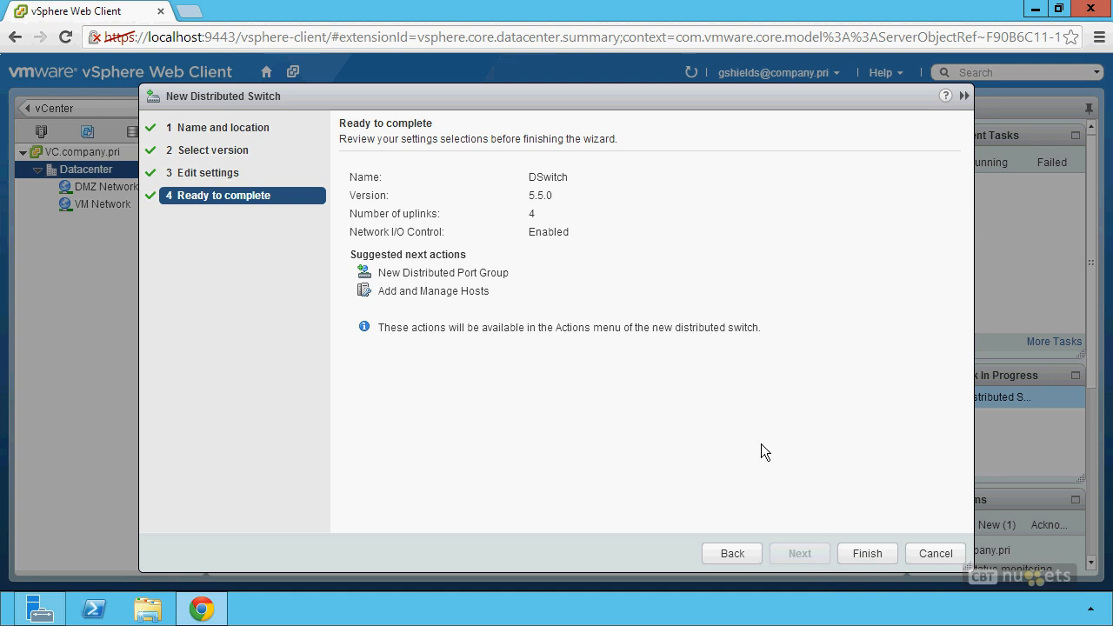
{"action": "left_click", "coordinate": [865, 562]}
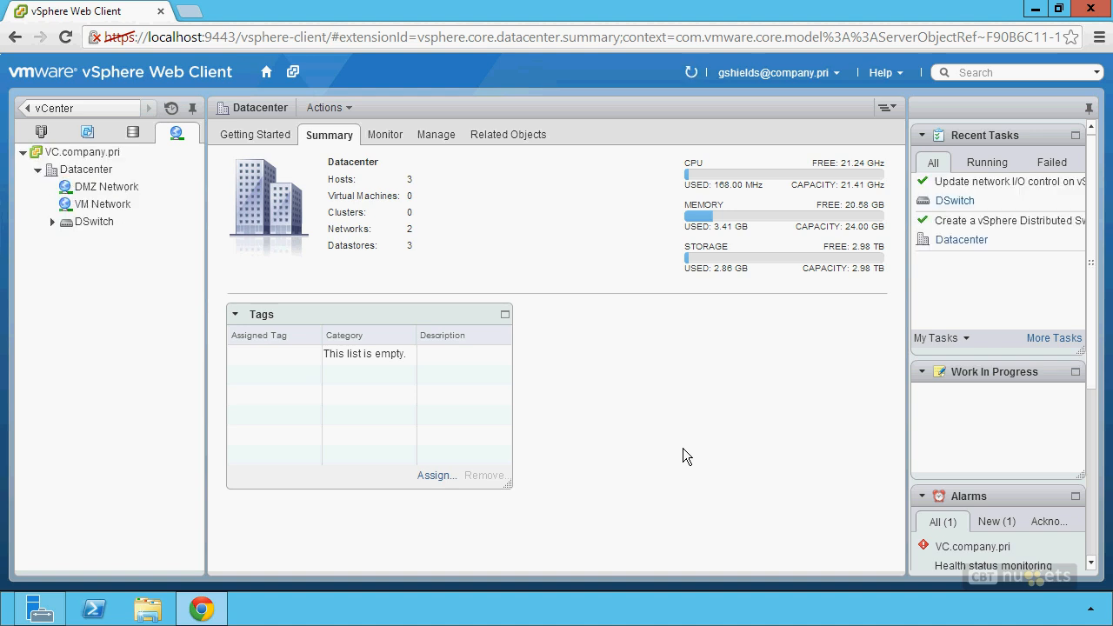
- Expand DSwitch in the inventory and examine its topology in the switch settings
{"action": "left_click", "coordinate": [102, 228]}
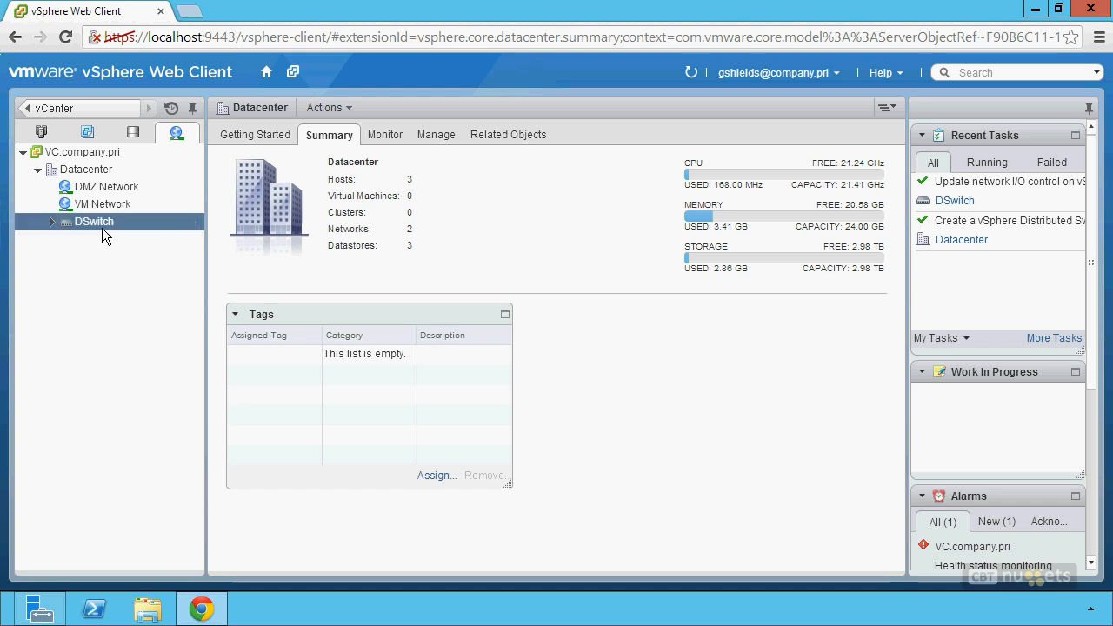
{"action": "left_click", "coordinate": [53, 222]}
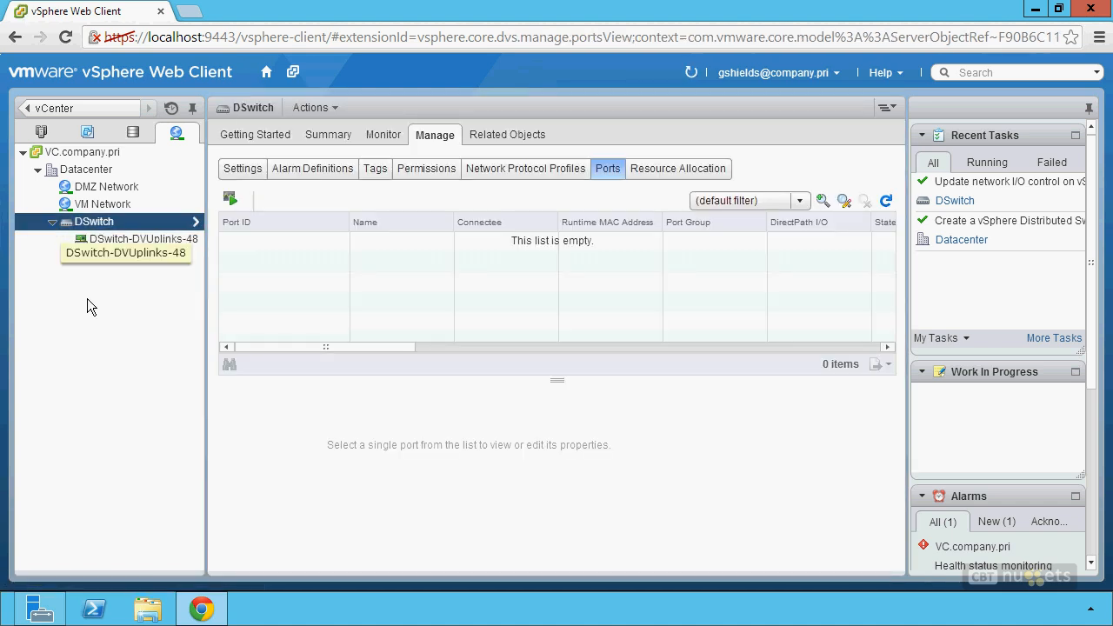
{"action": "left_click", "coordinate": [243, 173]}
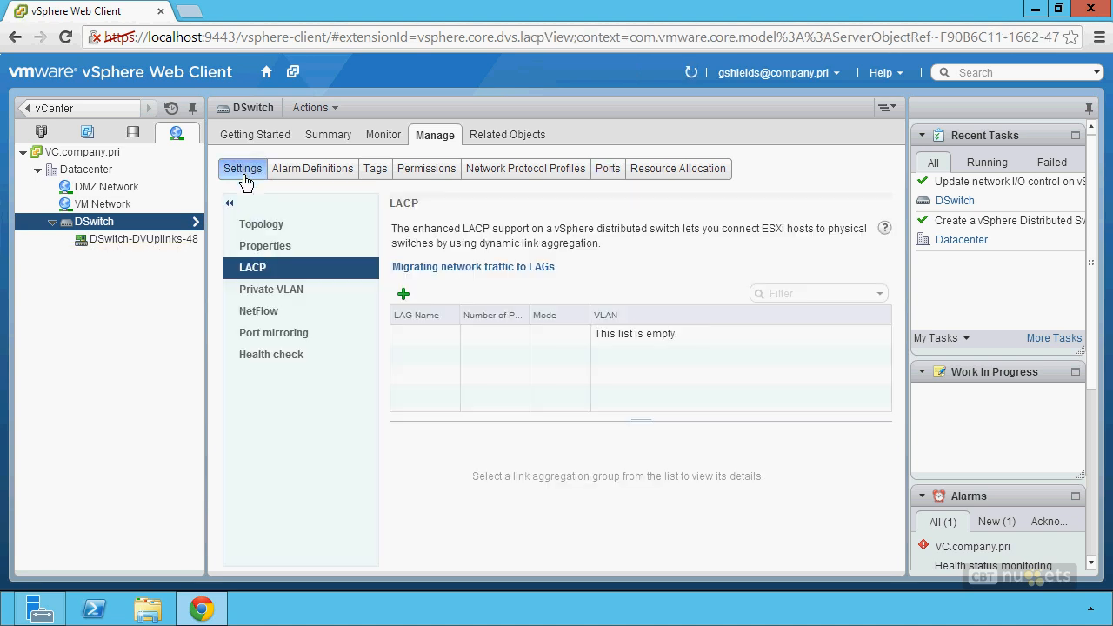
{"action": "left_click", "coordinate": [266, 228]}
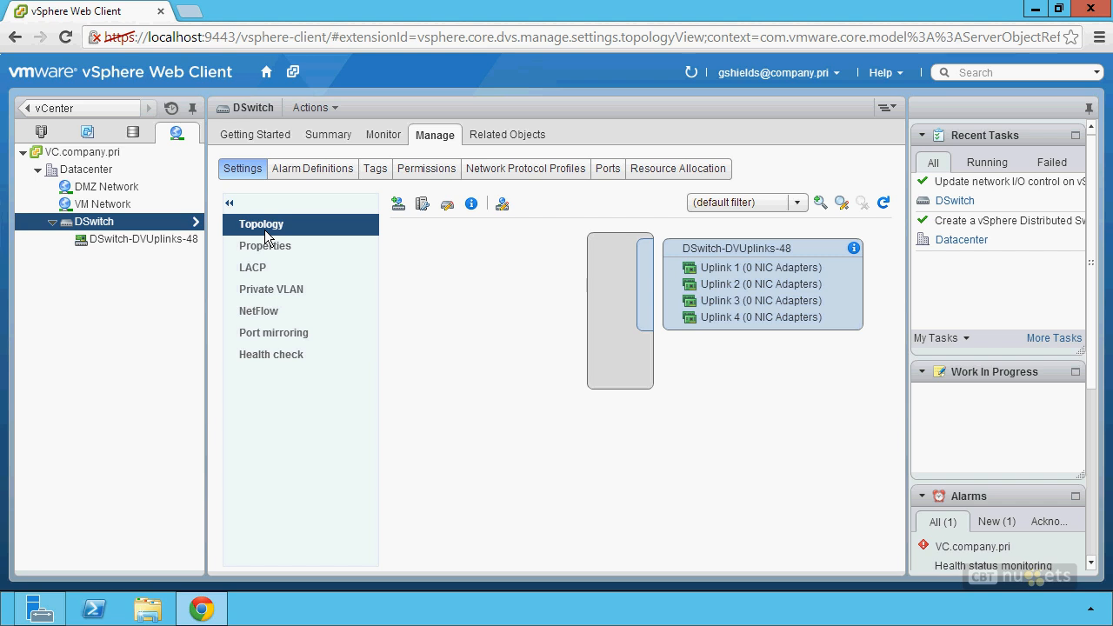
{"action": "left_click", "coordinate": [627, 273]}
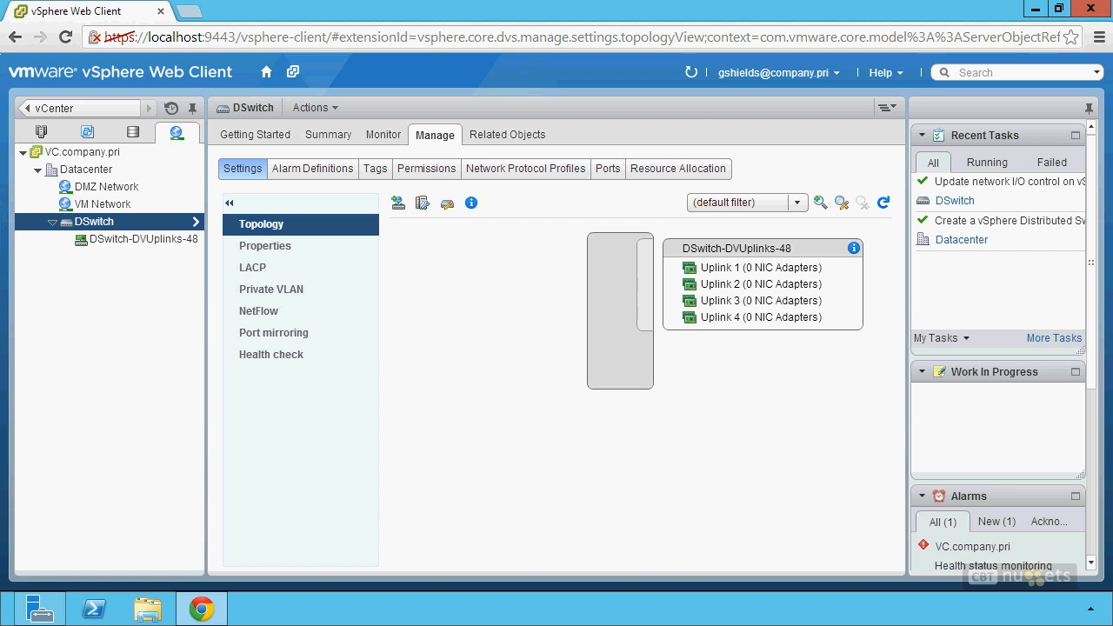
{"action": "mouse_move", "coordinate": [565, 236]}
{"action": "left_mouse_down"}
{"action": "mouse_move", "coordinate": [566, 252]}
{"action": "mouse_move", "coordinate": [571, 244]}
{"action": "mouse_move", "coordinate": [447, 295]}
{"action": "mouse_move", "coordinate": [570, 313]}
{"action": "mouse_move", "coordinate": [571, 397]}
{"action": "mouse_move", "coordinate": [478, 320]}
{"action": "mouse_move", "coordinate": [567, 393]}
{"action": "left_mouse_up"}
{"action": "left_click_drag", "start_coordinate": [483, 256], "coordinate": [537, 272]}
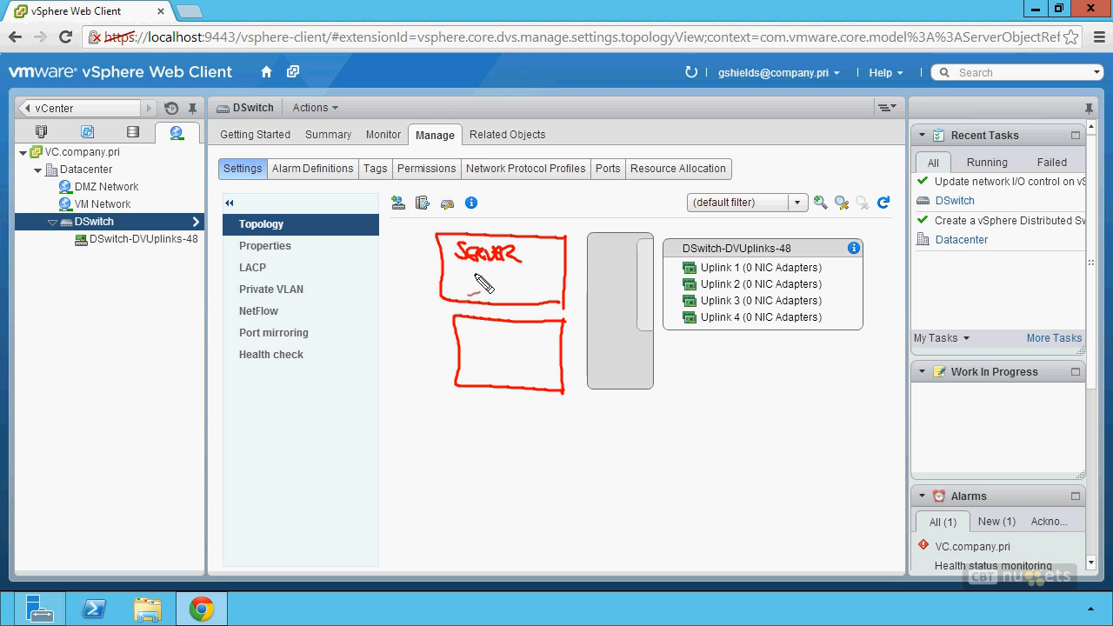
{"action": "left_click_drag", "start_coordinate": [471, 273], "coordinate": [471, 289]}
{"action": "left_click_drag", "start_coordinate": [485, 273], "coordinate": [484, 274]}
{"action": "mouse_move", "coordinate": [471, 328]}
{"action": "left_mouse_down"}
{"action": "mouse_move", "coordinate": [472, 344]}
{"action": "mouse_move", "coordinate": [501, 340]}
{"action": "left_mouse_up"}
{"action": "mouse_move", "coordinate": [504, 333]}
{"action": "left_mouse_down"}
{"action": "mouse_move", "coordinate": [519, 345]}
{"action": "mouse_move", "coordinate": [483, 377]}
{"action": "left_mouse_up"}
{"action": "left_click_drag", "start_coordinate": [494, 355], "coordinate": [494, 375]}
{"action": "mouse_move", "coordinate": [563, 410]}
{"action": "left_mouse_down"}
{"action": "mouse_move", "coordinate": [445, 412]}
{"action": "mouse_move", "coordinate": [564, 474]}
{"action": "mouse_move", "coordinate": [439, 472]}
{"action": "left_mouse_up"}
{"action": "mouse_move", "coordinate": [445, 412]}
{"action": "left_mouse_down"}
{"action": "mouse_move", "coordinate": [439, 472]}
{"action": "mouse_move", "coordinate": [485, 449]}
{"action": "mouse_move", "coordinate": [527, 455]}
{"action": "mouse_move", "coordinate": [530, 435]}
{"action": "left_mouse_up"}
{"action": "left_click_drag", "start_coordinate": [517, 437], "coordinate": [517, 453]}
{"action": "left_click_drag", "start_coordinate": [568, 489], "coordinate": [562, 543]}
{"action": "left_click_drag", "start_coordinate": [570, 489], "coordinate": [452, 487]}
{"action": "left_click_drag", "start_coordinate": [452, 487], "coordinate": [451, 539]}
{"action": "left_click_drag", "start_coordinate": [450, 540], "coordinate": [565, 540]}
{"action": "mouse_move", "coordinate": [470, 504]}
{"action": "left_mouse_down"}
{"action": "mouse_move", "coordinate": [477, 523]}
{"action": "mouse_move", "coordinate": [485, 504]}
{"action": "left_mouse_up"}
{"action": "mouse_move", "coordinate": [489, 521]}
{"action": "left_mouse_down"}
{"action": "mouse_move", "coordinate": [498, 506]}
{"action": "mouse_move", "coordinate": [513, 519]}
{"action": "left_mouse_up"}
{"action": "mouse_move", "coordinate": [514, 513]}
{"action": "left_mouse_down"}
{"action": "mouse_move", "coordinate": [530, 523]}
{"action": "mouse_move", "coordinate": [560, 511]}
{"action": "left_mouse_up"}
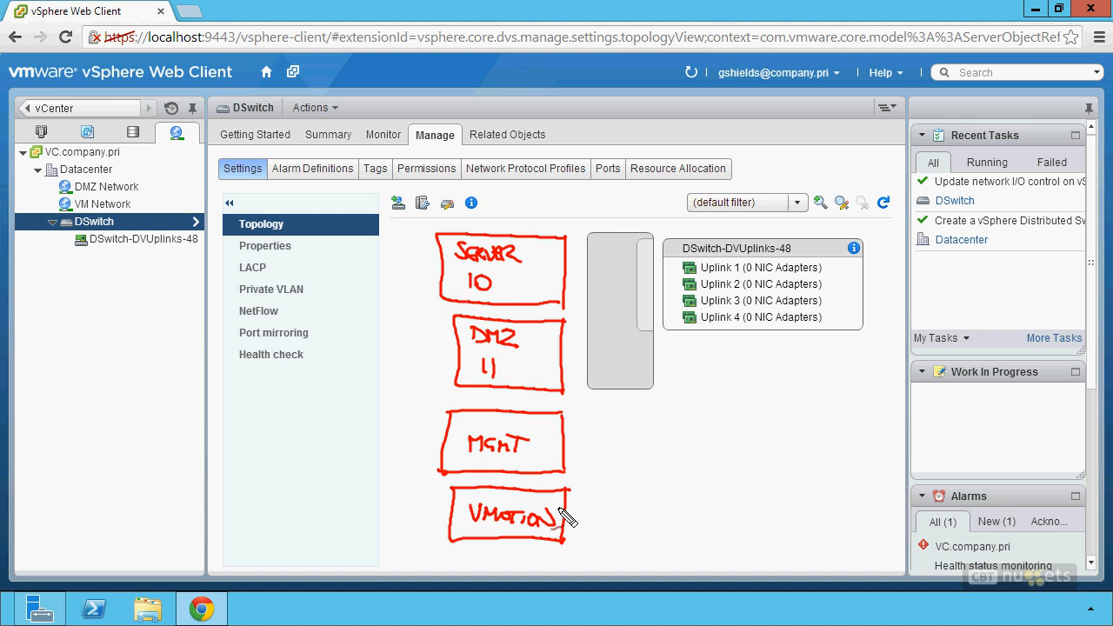
{"action": "left_click_drag", "start_coordinate": [566, 254], "coordinate": [587, 254]}
{"action": "left_click_drag", "start_coordinate": [565, 330], "coordinate": [588, 330]}
{"action": "left_click_drag", "start_coordinate": [567, 424], "coordinate": [596, 354]}
{"action": "mouse_move", "coordinate": [569, 501]}
{"action": "left_mouse_down"}
{"action": "mouse_move", "coordinate": [581, 500]}
{"action": "mouse_move", "coordinate": [583, 383]}
{"action": "left_mouse_up"}
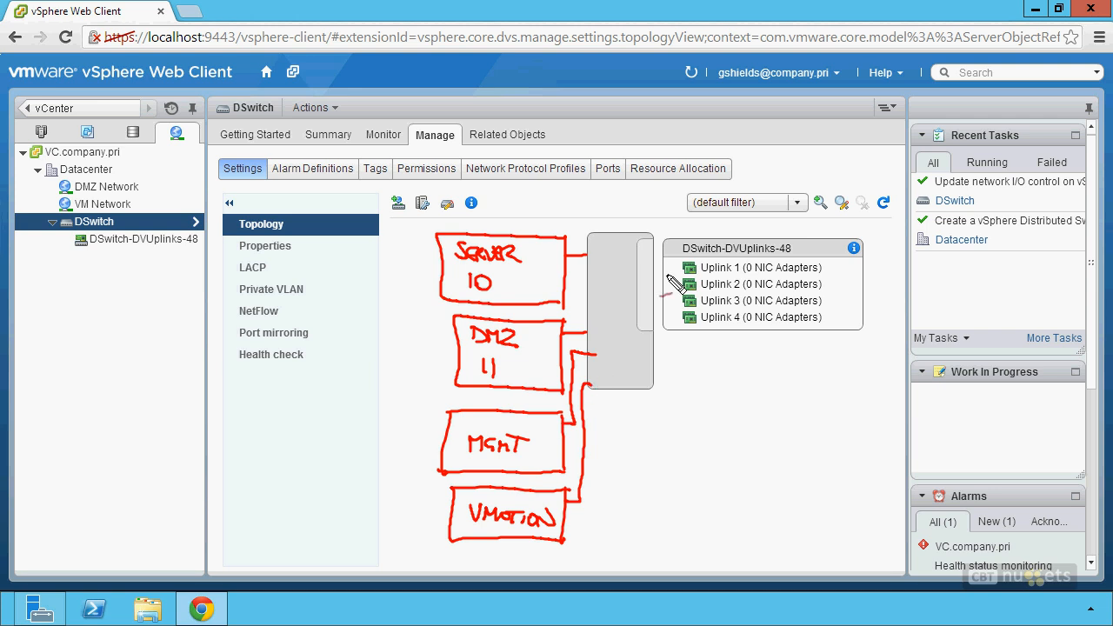
{"action": "left_click_drag", "start_coordinate": [689, 266], "coordinate": [624, 267]}
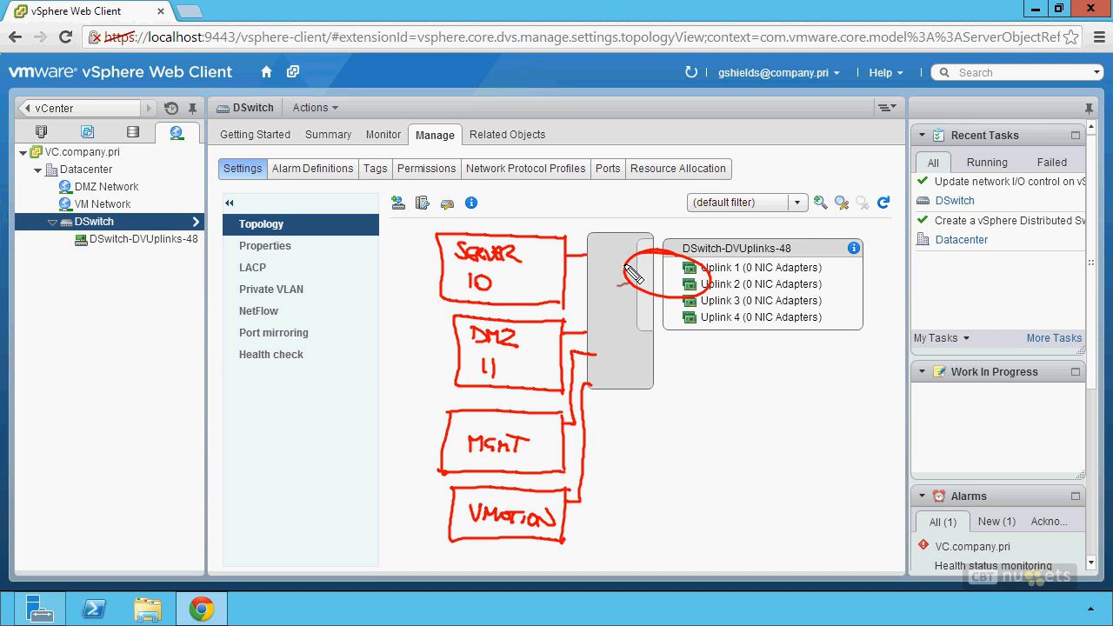
{"action": "mouse_move", "coordinate": [798, 285]}
{"action": "left_mouse_down"}
{"action": "mouse_move", "coordinate": [994, 315]}
{"action": "mouse_move", "coordinate": [1062, 393]}
{"action": "mouse_move", "coordinate": [1006, 329]}
{"action": "mouse_move", "coordinate": [995, 352]}
{"action": "left_mouse_up"}
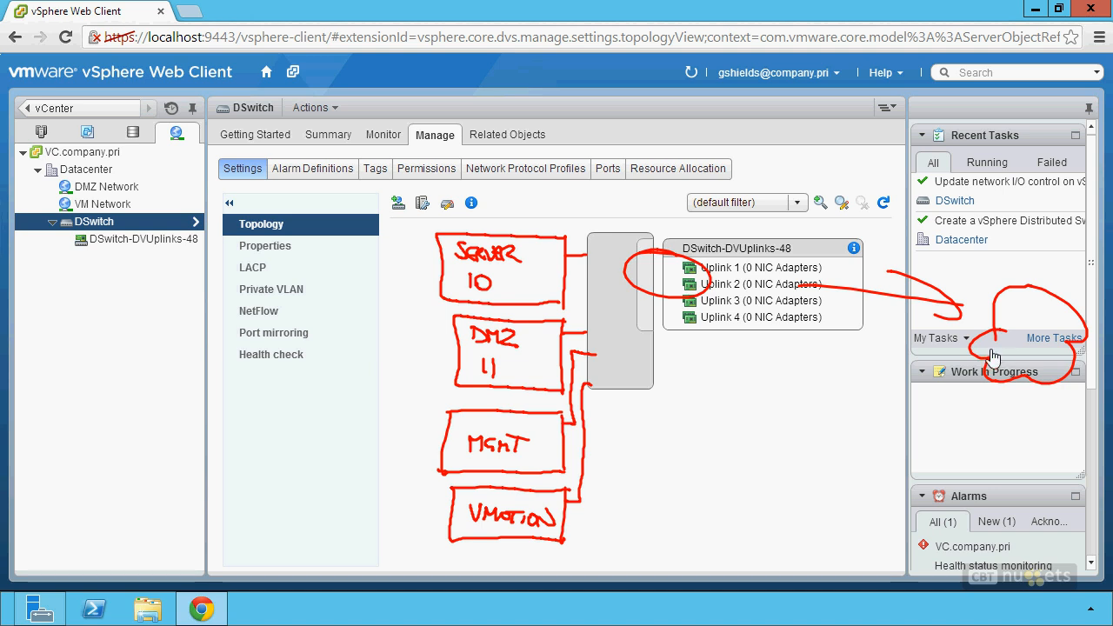
{"action": "key", "text": "Escape"}
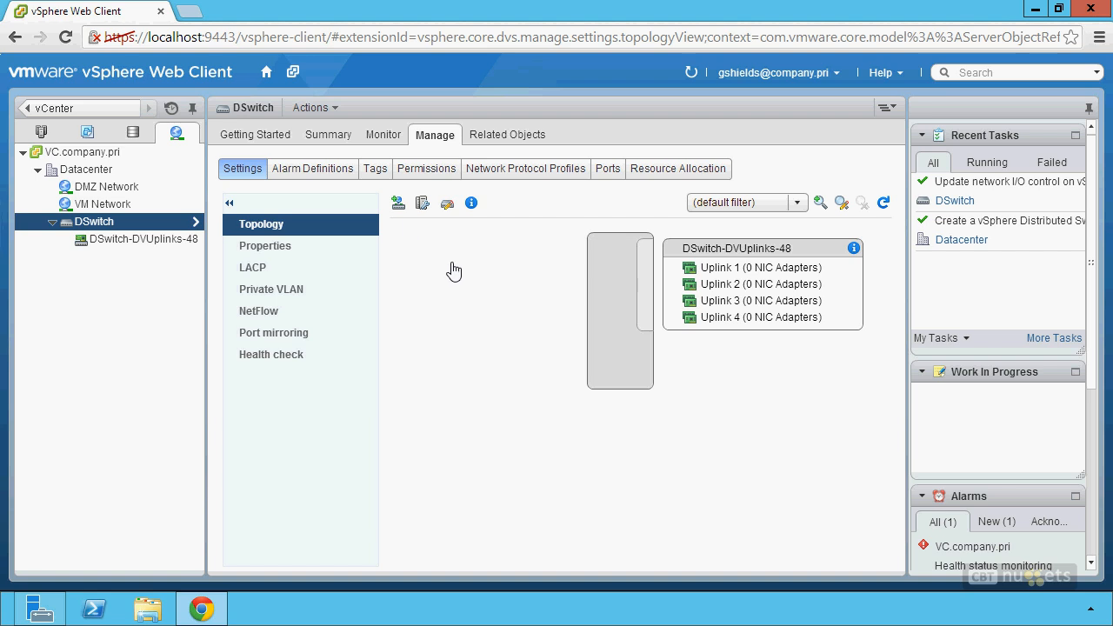
- Start a new distributed port group on DSwitch and name it Server Net
{"action": "left_click", "coordinate": [405, 213]}
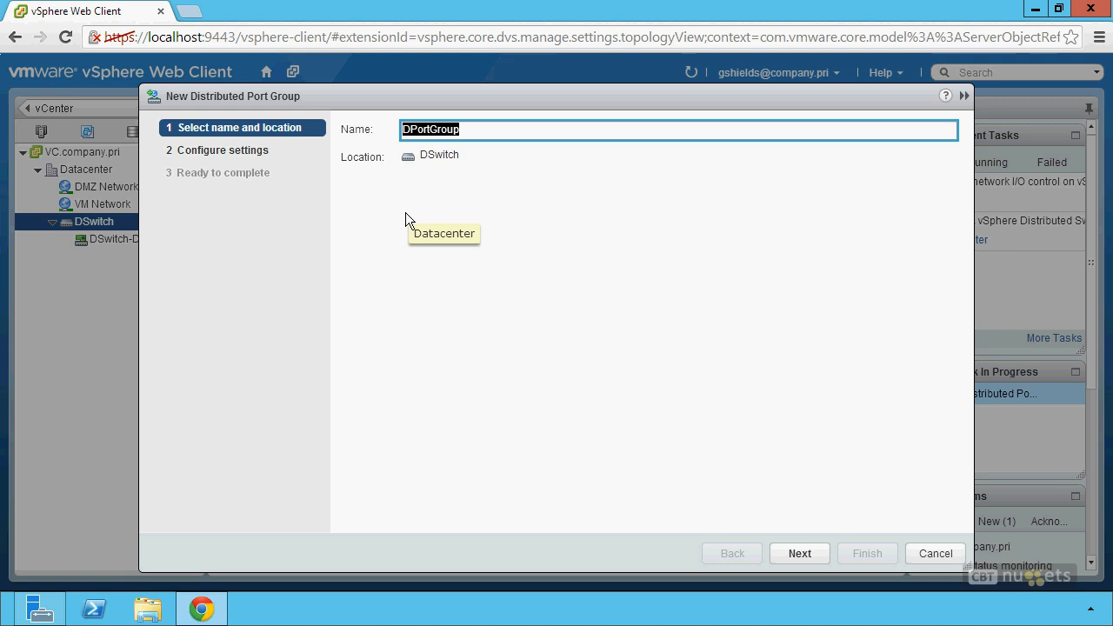
{"action": "type", "text": "Server Net"}
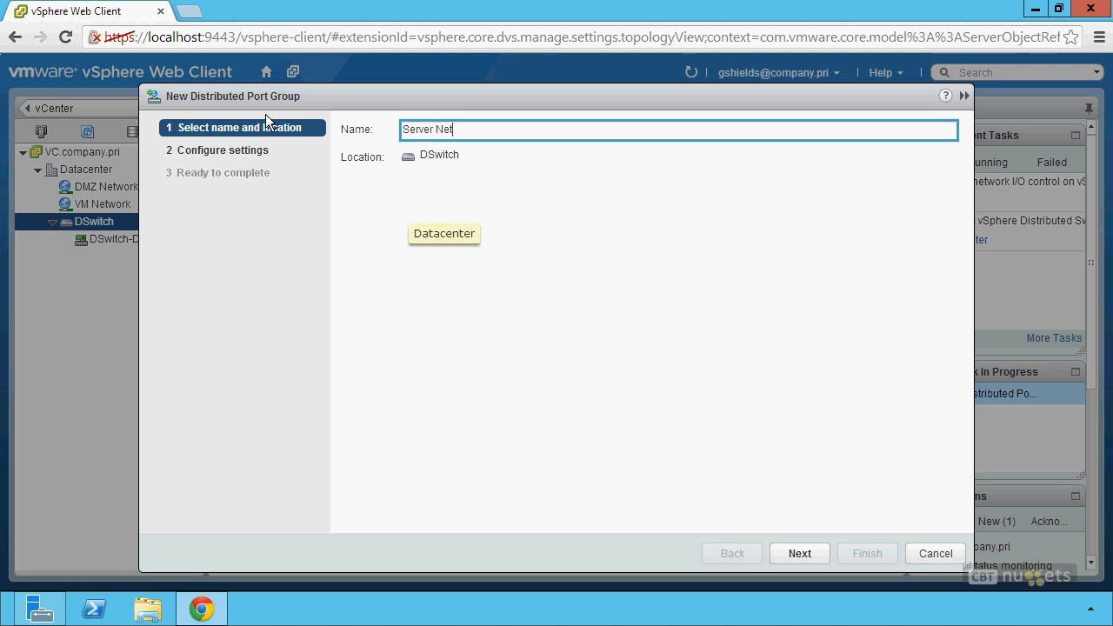
{"action": "left_click", "coordinate": [797, 553]}
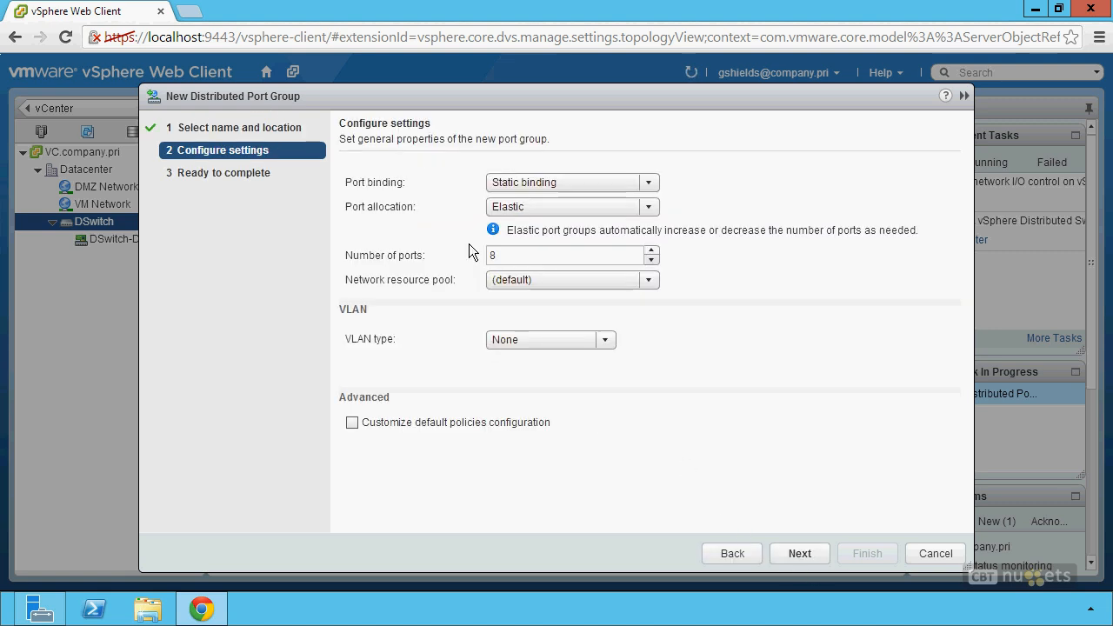
- Keep static port binding, try Fixed port allocation, and return the allocation to Elastic
{"action": "left_click", "coordinate": [551, 191]}
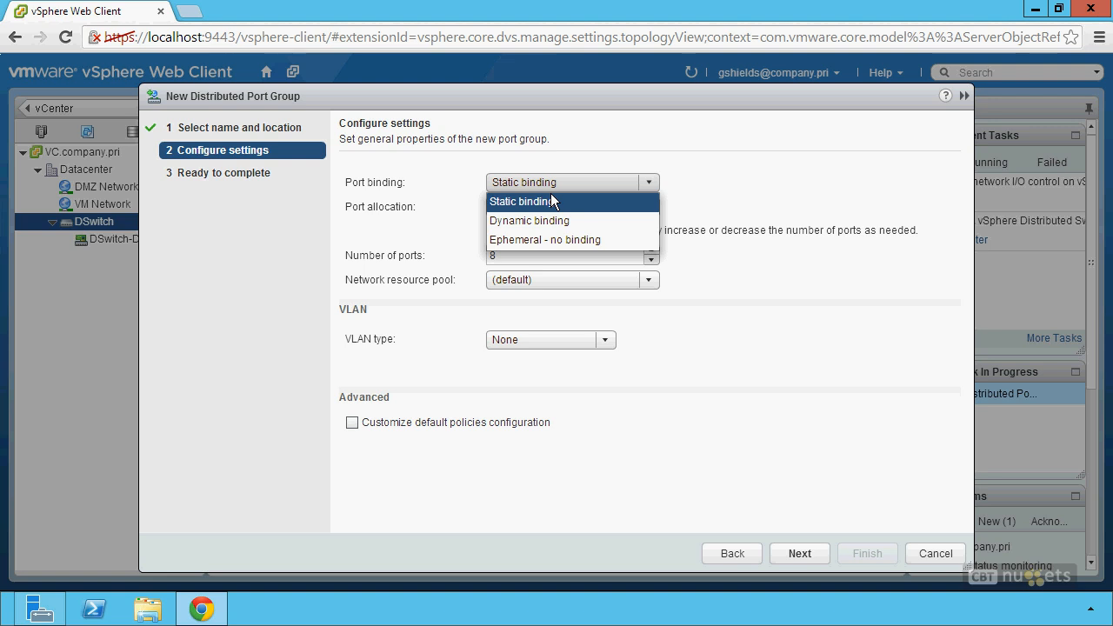
{"action": "left_click", "coordinate": [550, 201]}
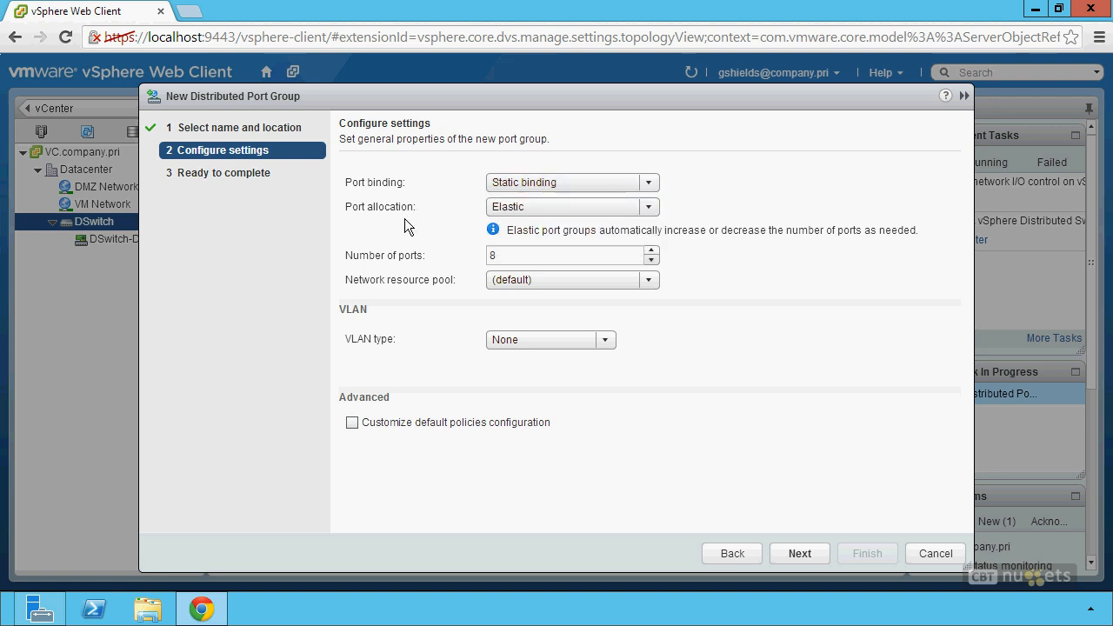
{"action": "left_click", "coordinate": [582, 210]}
{"action": "left_click", "coordinate": [530, 226]}
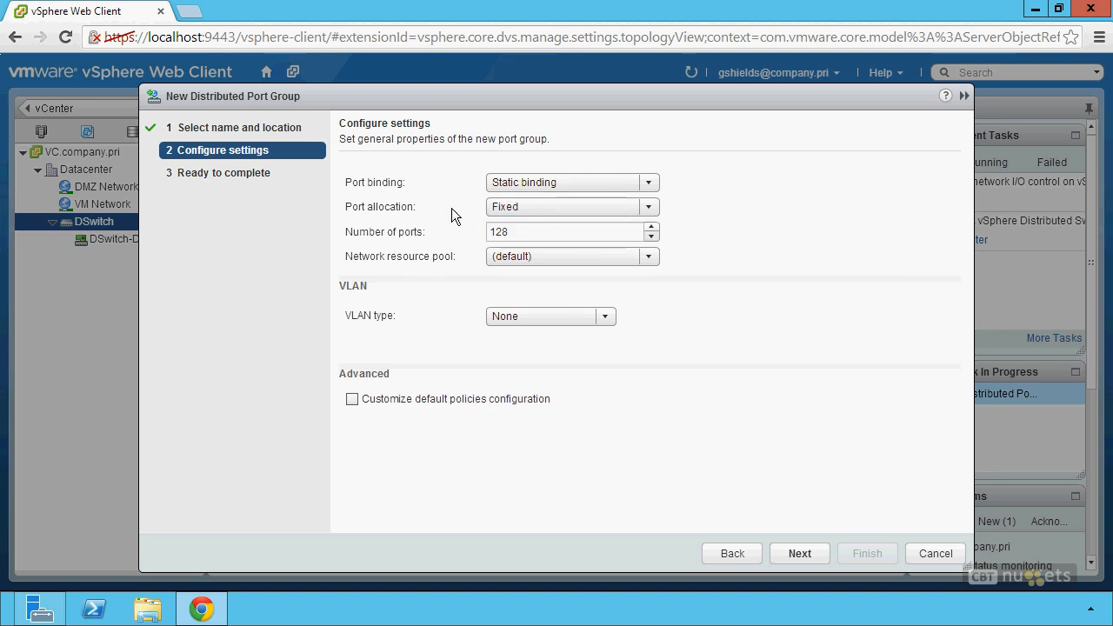
{"action": "left_click", "coordinate": [513, 208]}
{"action": "left_click", "coordinate": [517, 237]}
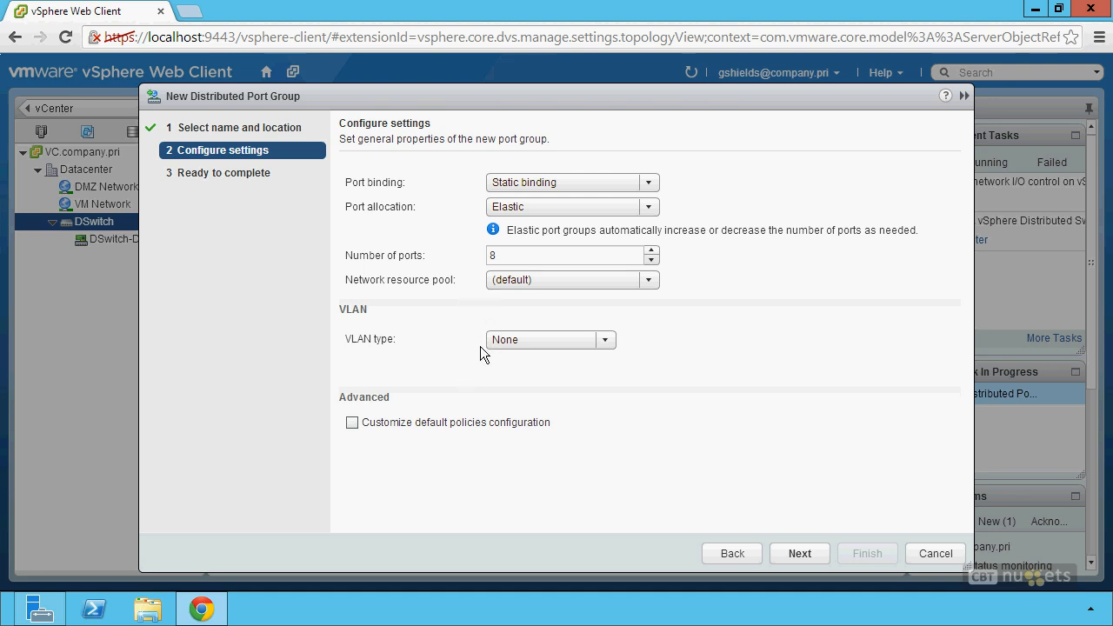
- Set the port group's VLAN type to VLAN with VLAN ID 10
{"action": "left_click", "coordinate": [522, 341]}
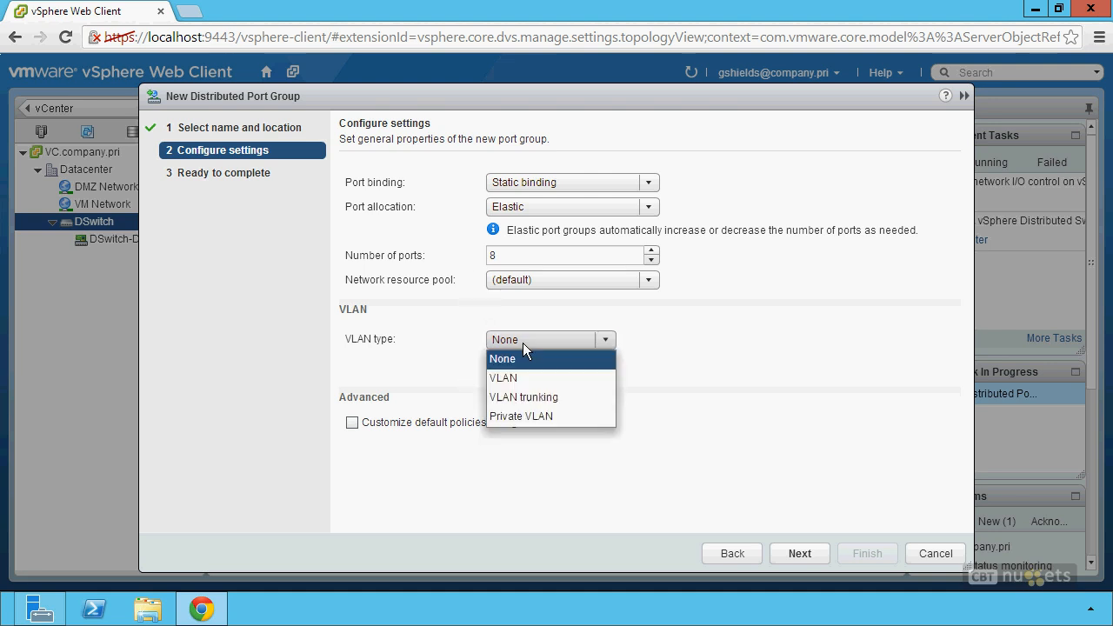
{"action": "left_click", "coordinate": [508, 386]}
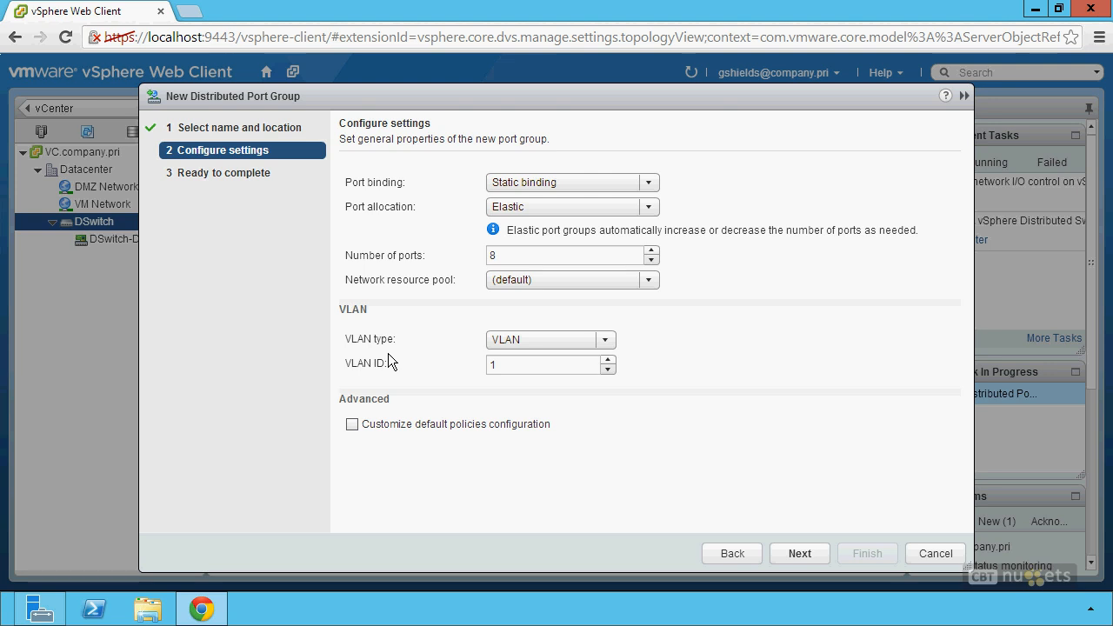
{"action": "left_click", "coordinate": [519, 370]}
{"action": "type", "text": "0"}
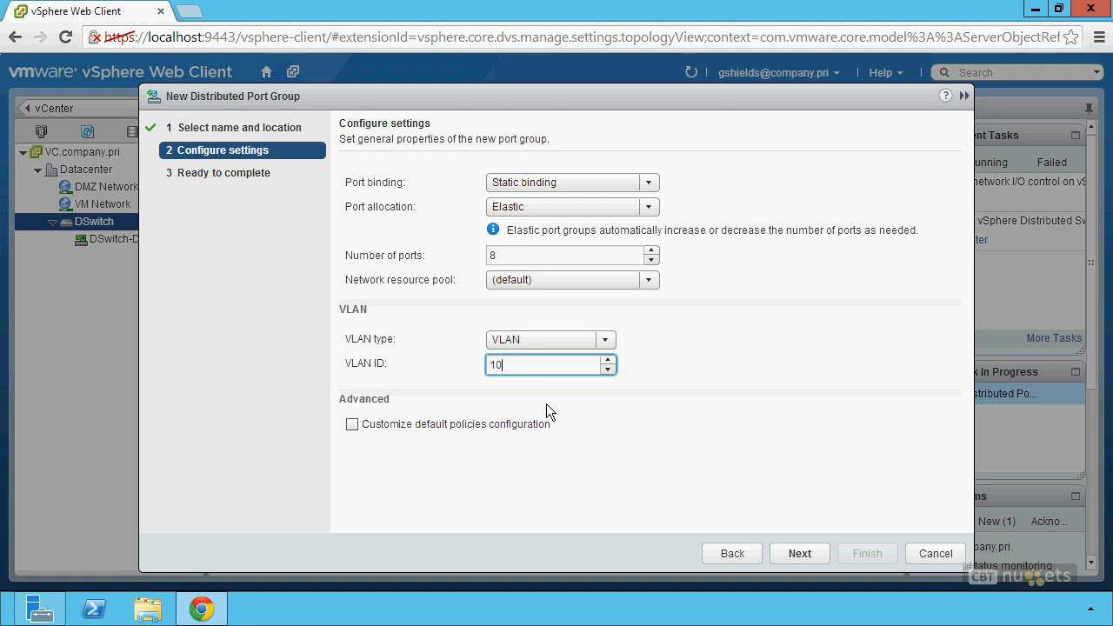
- Leave the default policies uncustomized and finish creating the Server Net port group
{"action": "left_click", "coordinate": [352, 424]}
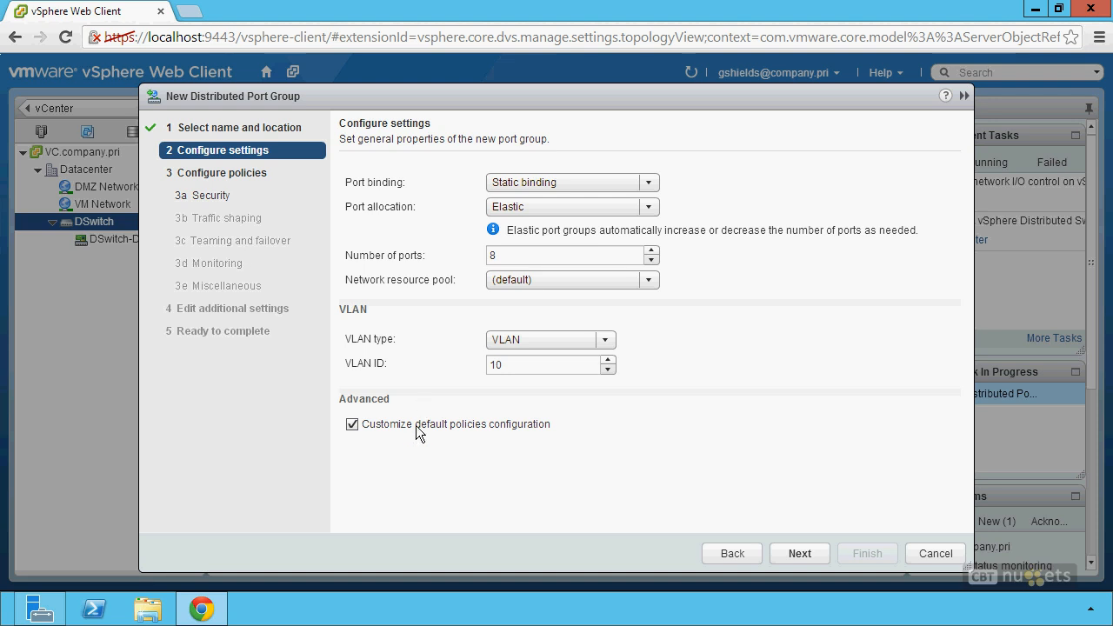
{"action": "left_click", "coordinate": [352, 424]}
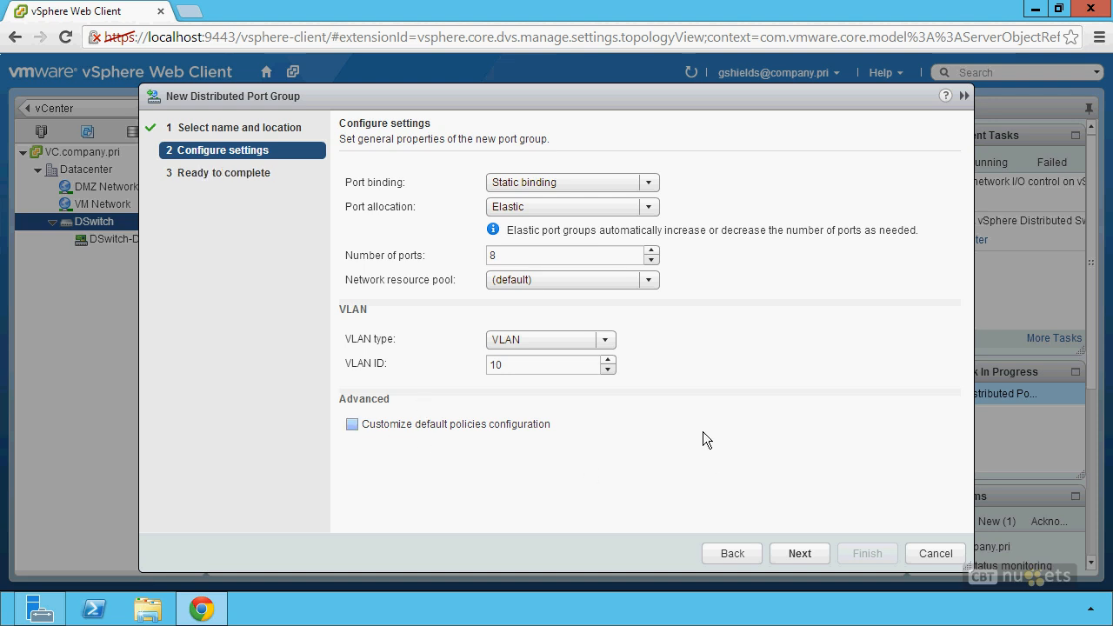
{"action": "left_click", "coordinate": [810, 555]}
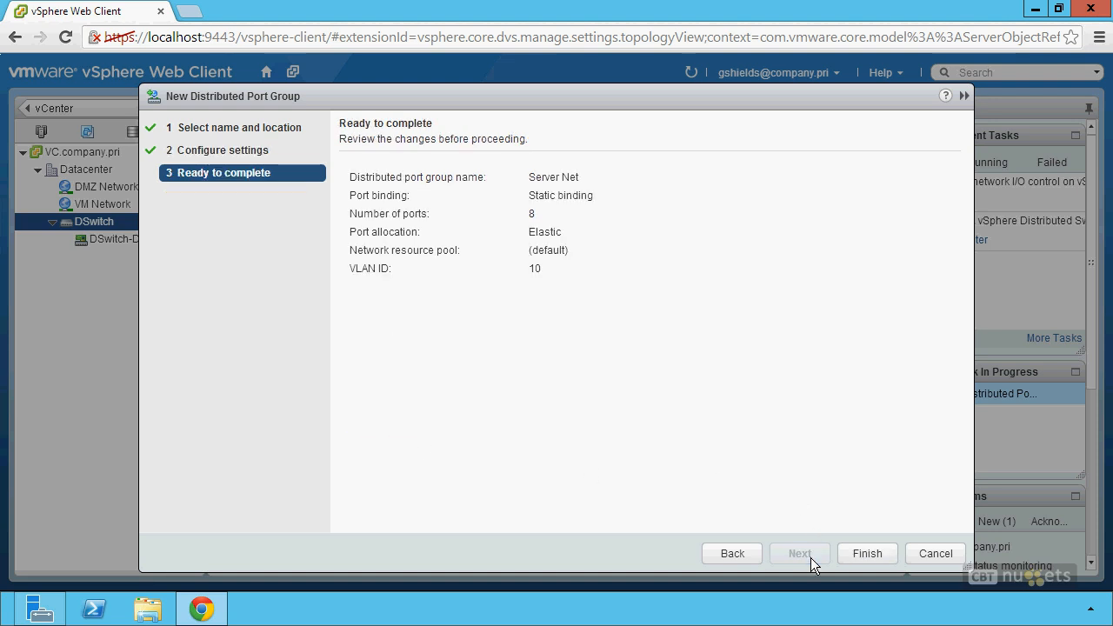
{"action": "left_click", "coordinate": [890, 559]}
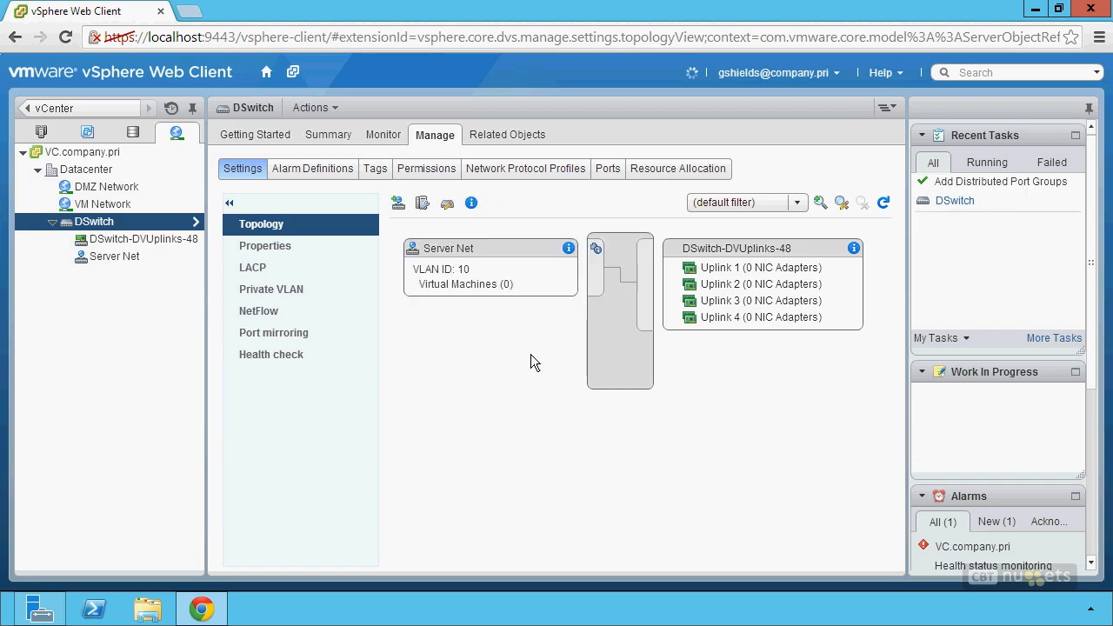
- Add a distributed port group named DMZ Net to DSwitch, with VLAN type VLAN and VLAN ID 11
{"action": "left_click", "coordinate": [400, 205]}
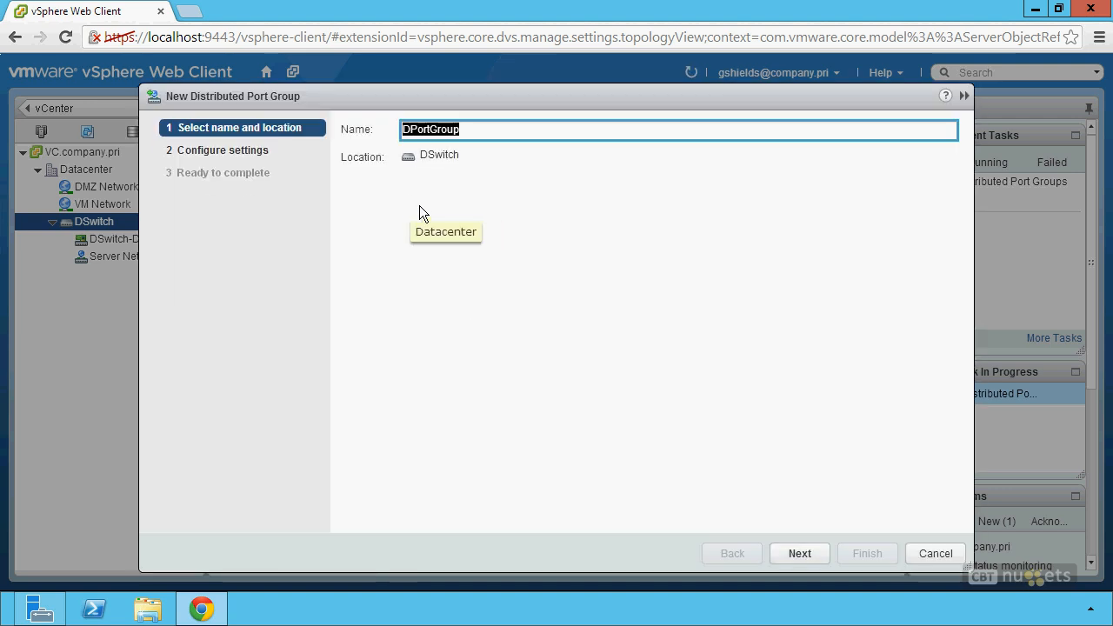
{"action": "type", "text": "DMZ Net"}
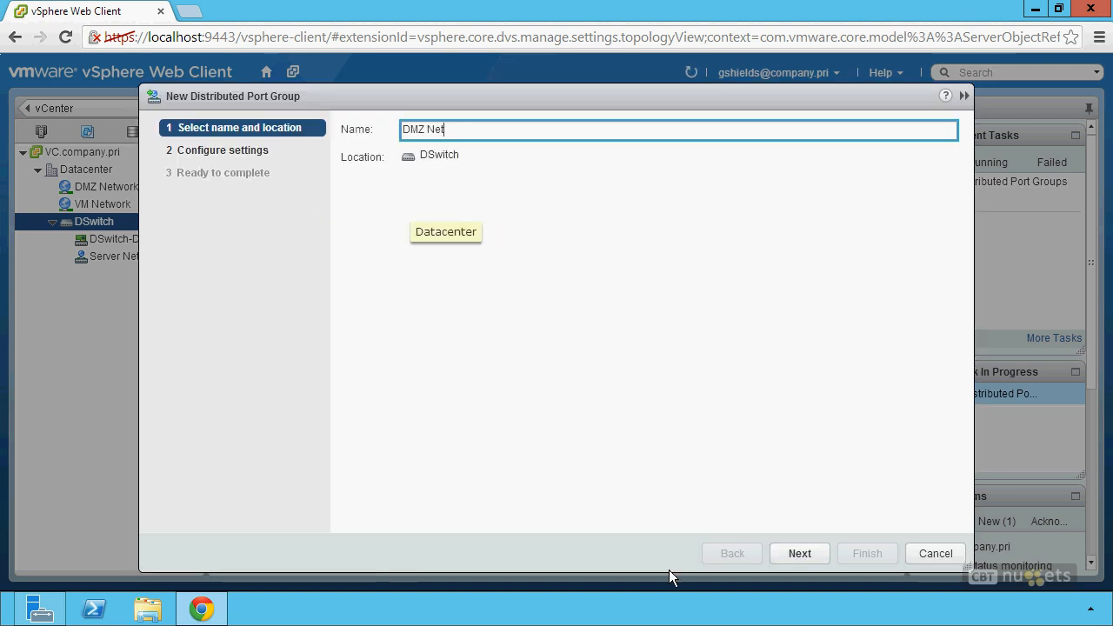
{"action": "left_click", "coordinate": [799, 553]}
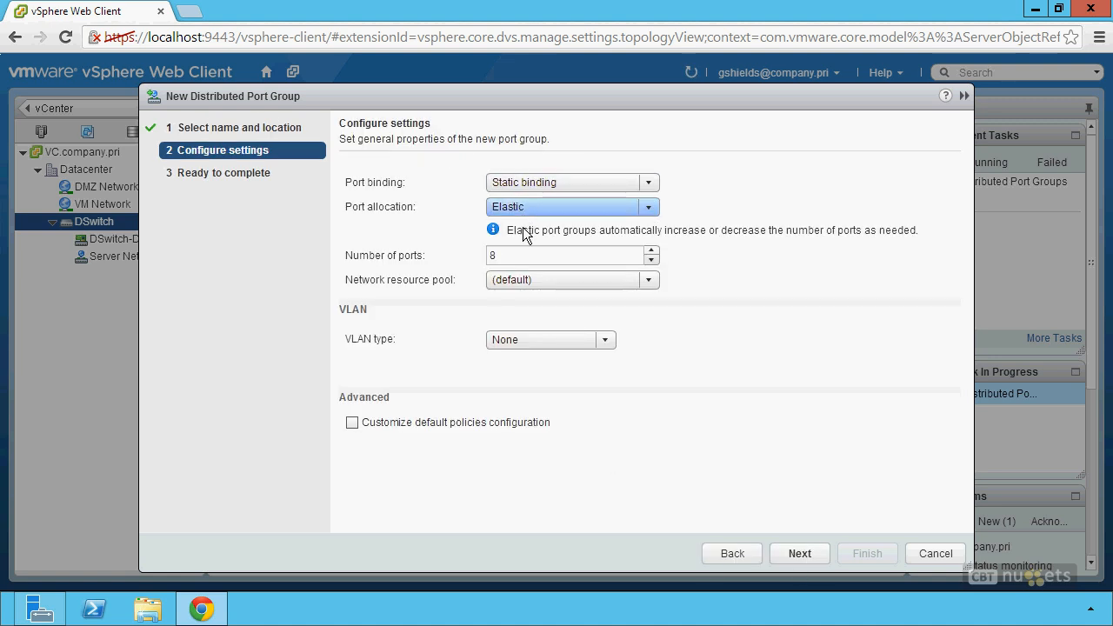
{"action": "left_click", "coordinate": [527, 350]}
{"action": "left_click", "coordinate": [521, 377]}
{"action": "left_click", "coordinate": [528, 370]}
{"action": "type", "text": "0"}
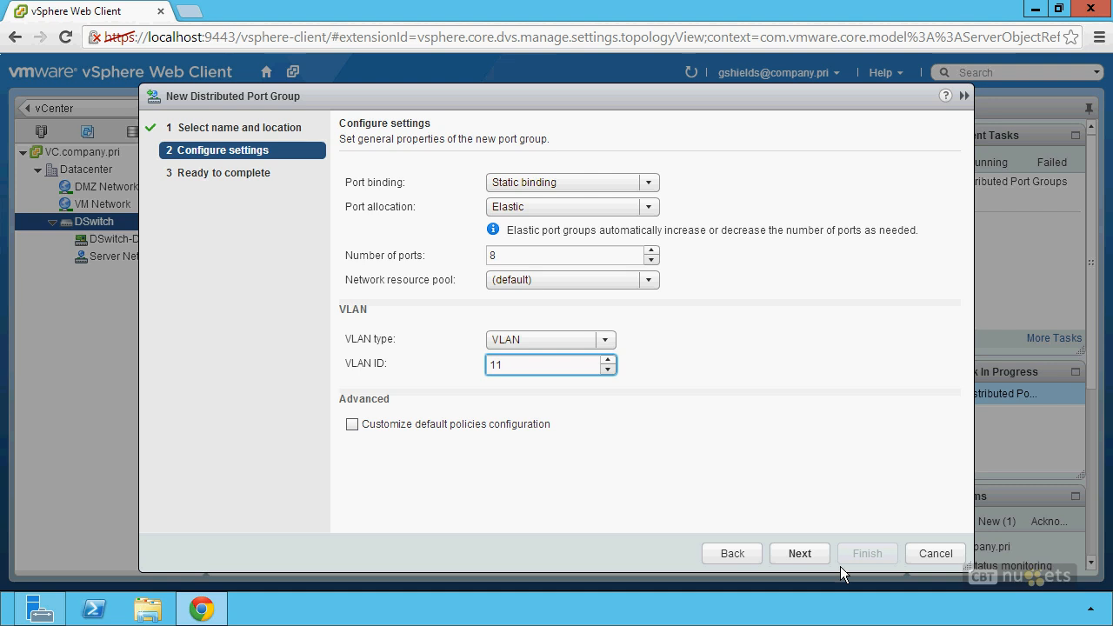
{"action": "left_click", "coordinate": [800, 553]}
{"action": "left_click", "coordinate": [847, 556]}
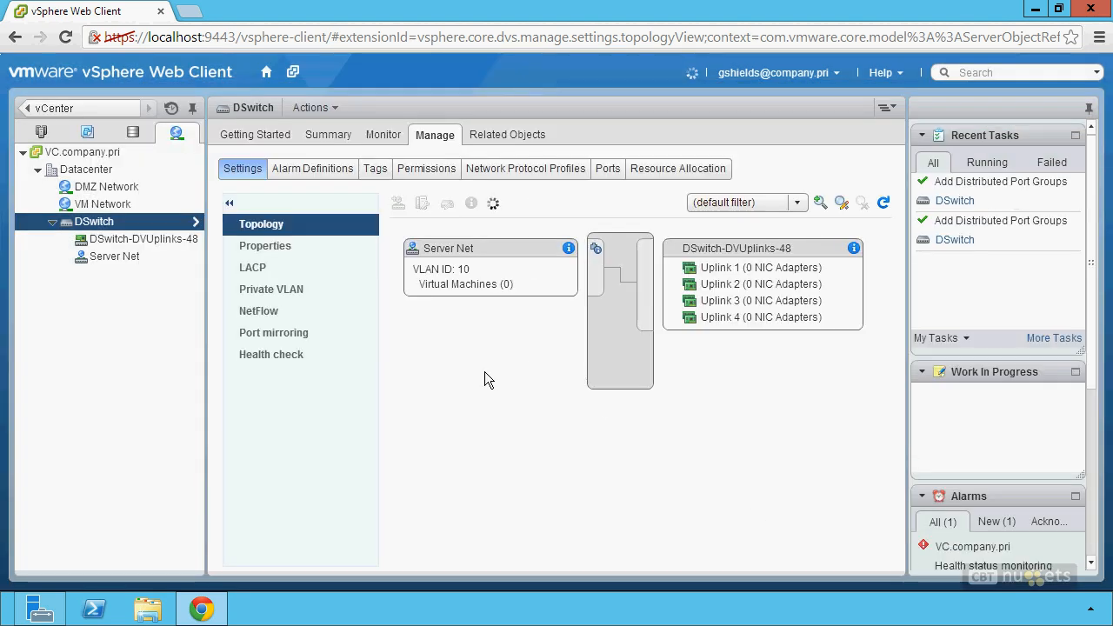
- Add a distributed port group named Management to DSwitch with the default settings and no VLAN
{"action": "left_click", "coordinate": [399, 205]}
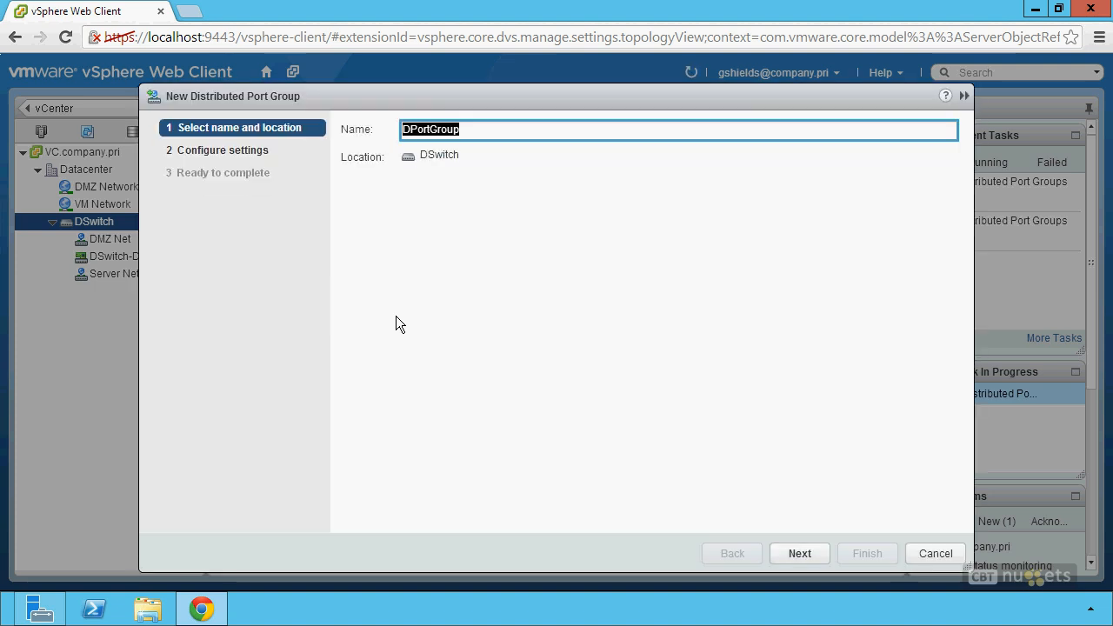
{"action": "type", "text": "Manag"}
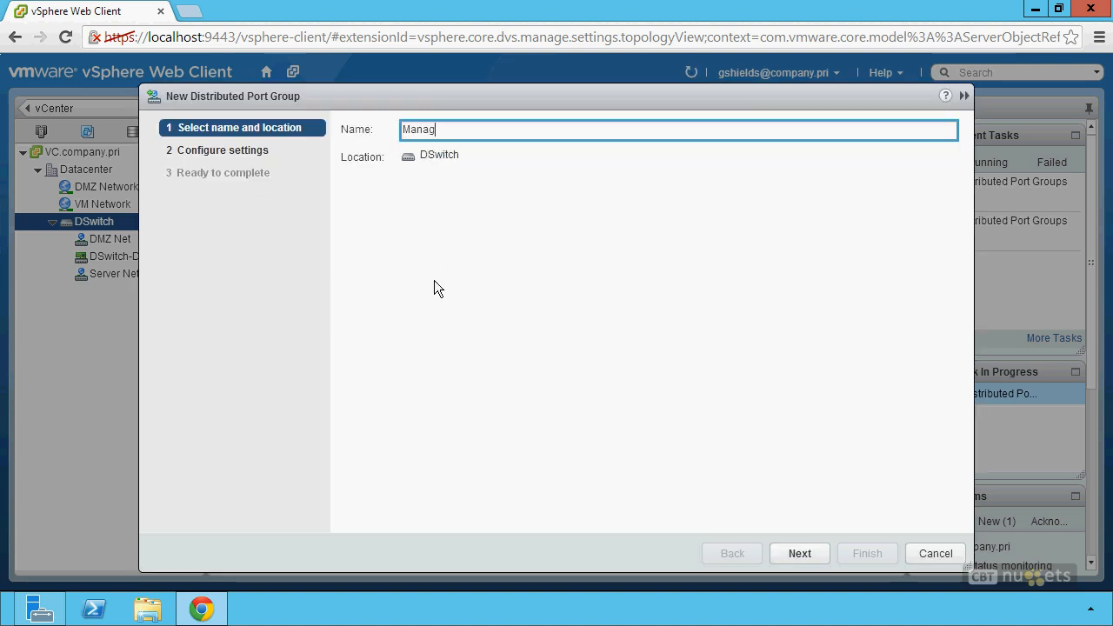
{"action": "type", "text": "ement"}
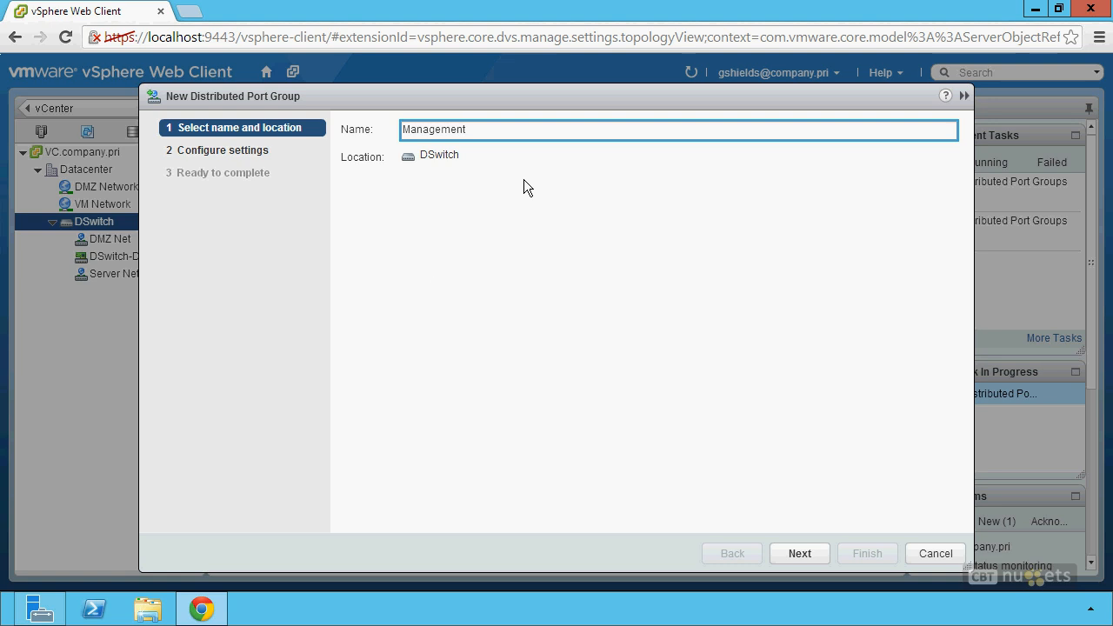
{"action": "left_click", "coordinate": [818, 557]}
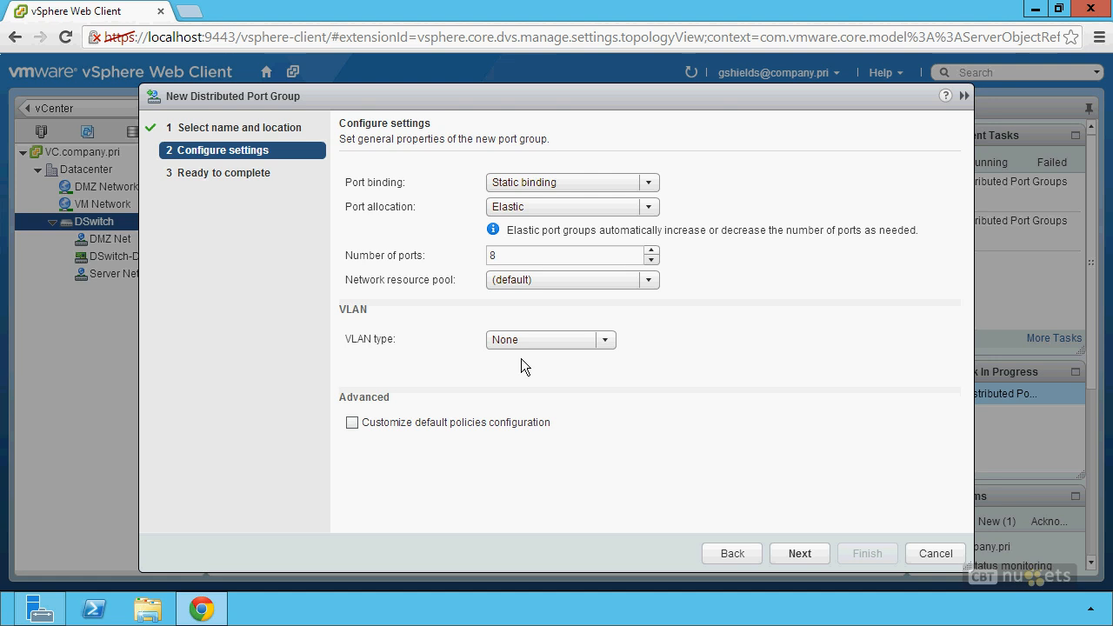
{"action": "left_click", "coordinate": [815, 559]}
{"action": "left_click", "coordinate": [878, 553]}
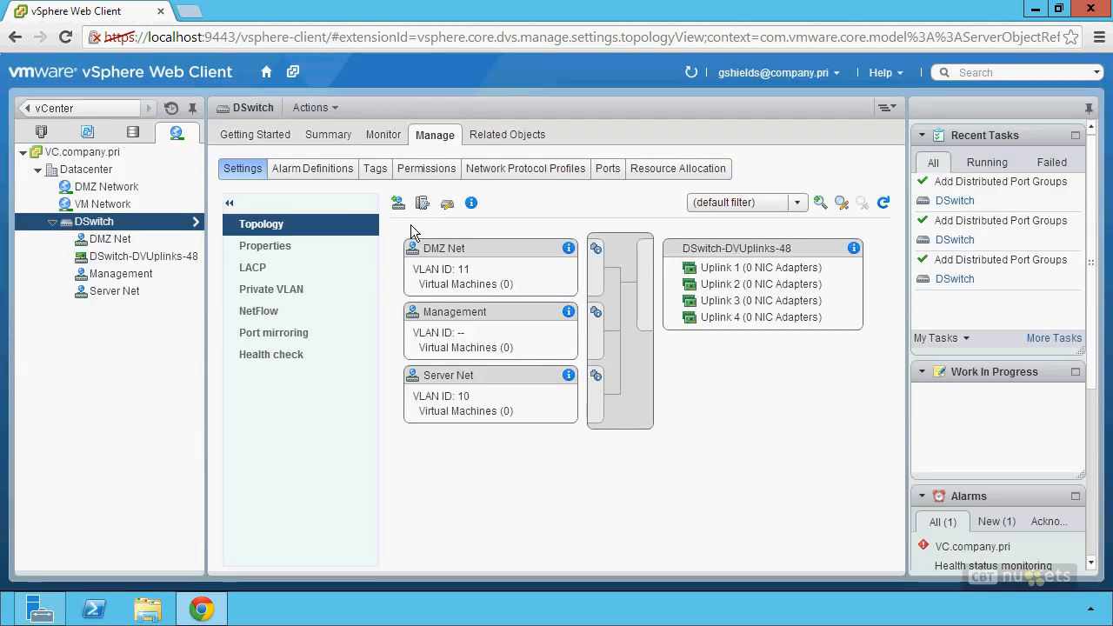
- Add a distributed port group named vMotion to DSwitch with the default settings and no VLAN
{"action": "left_click", "coordinate": [400, 205]}
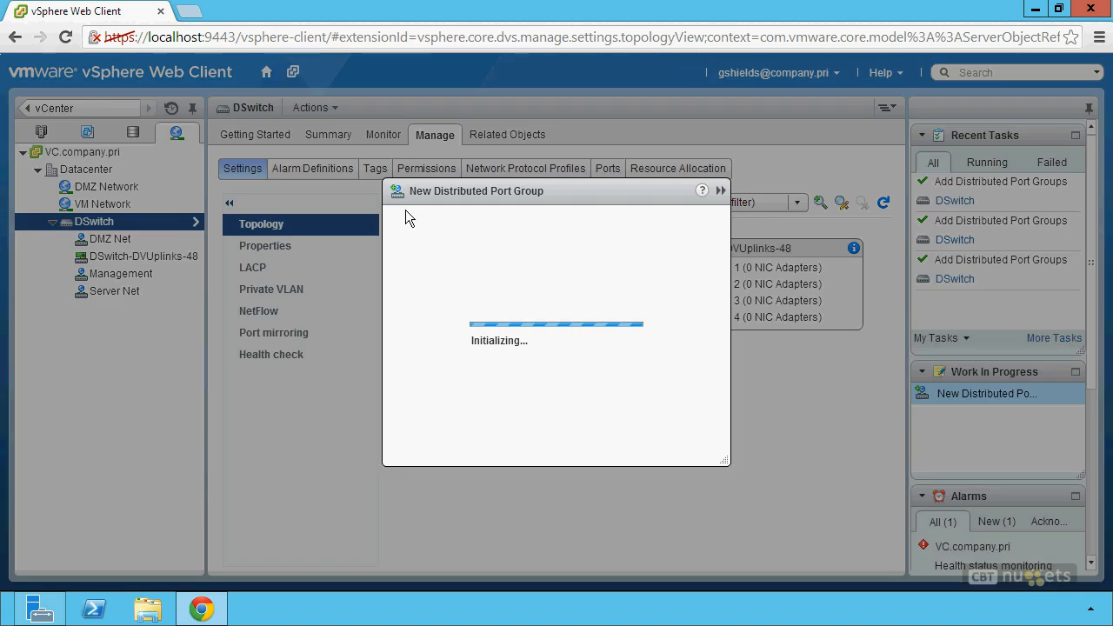
{"action": "type", "text": "vNitu"}
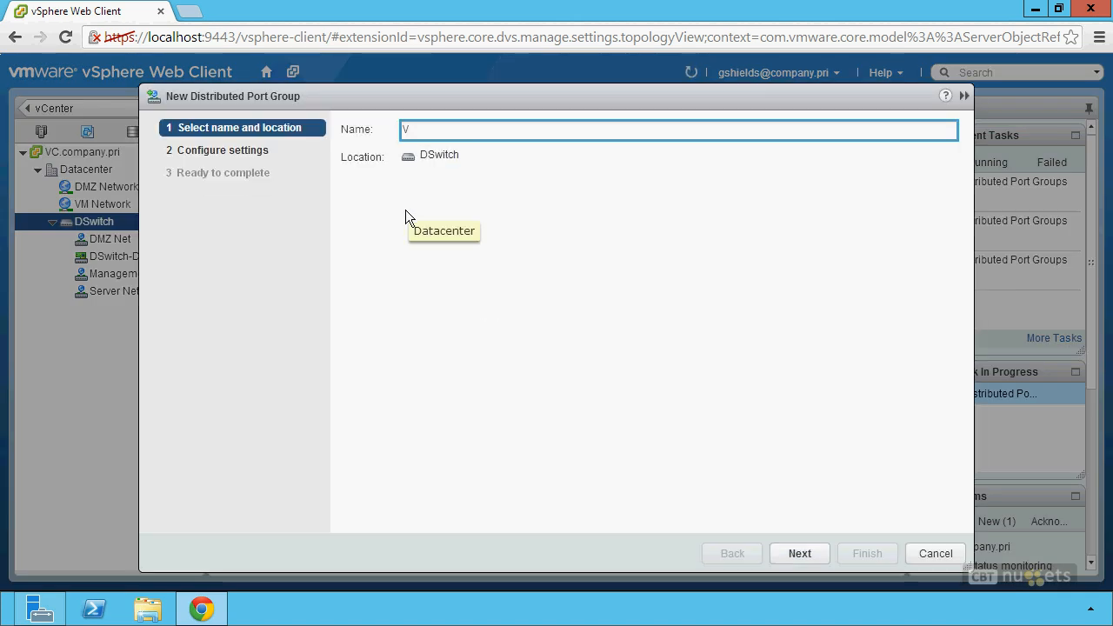
{"action": "key", "text": "BackSpace"}
{"action": "key", "text": "BackSpace"}
{"action": "key", "text": "BackSpace"}
{"action": "key", "text": "BackSpace"}
{"action": "type", "text": "Motion"}
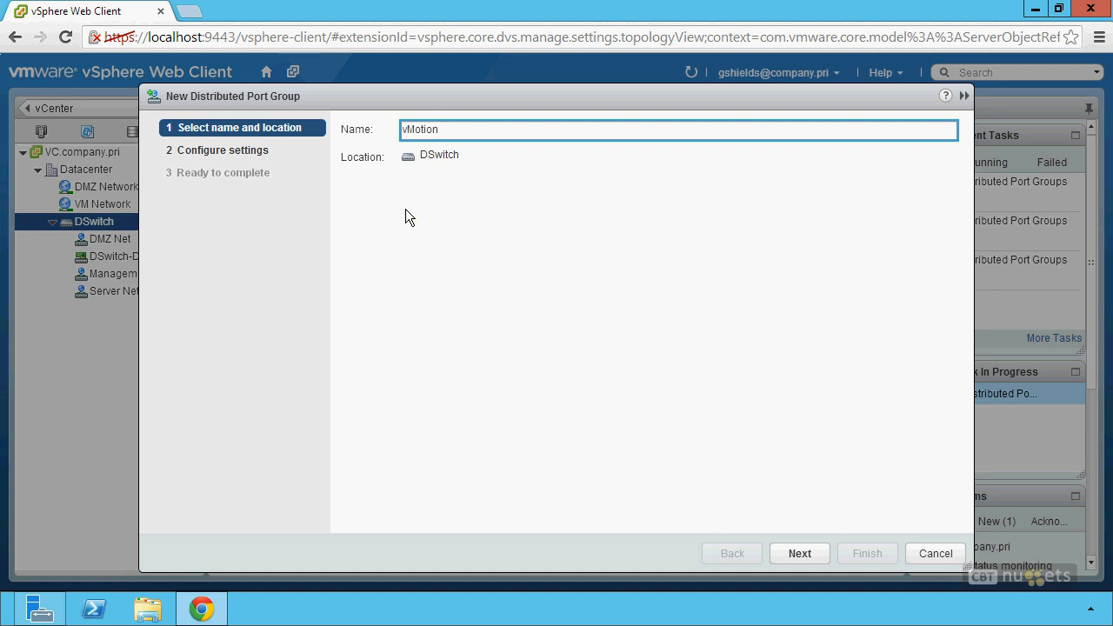
{"action": "left_click", "coordinate": [800, 554]}
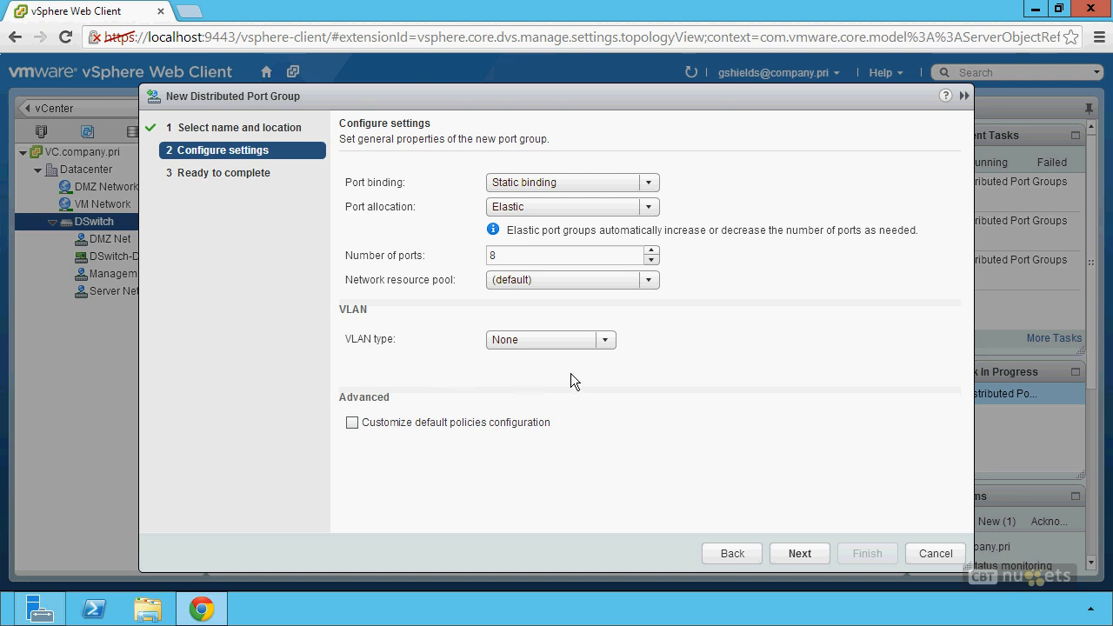
{"action": "left_click", "coordinate": [823, 559]}
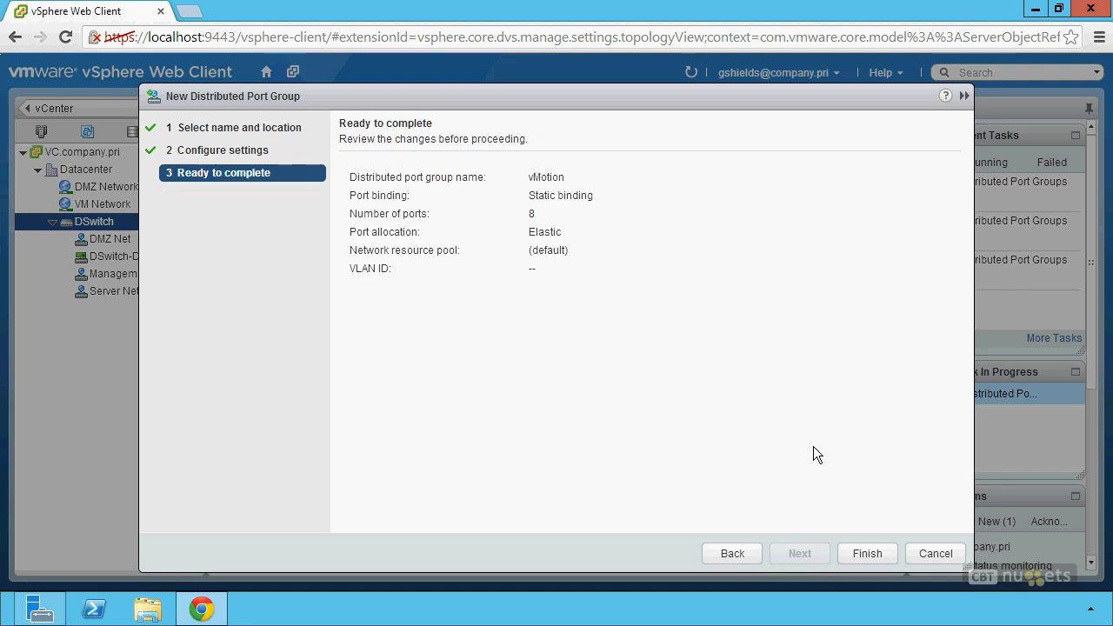
{"action": "left_click", "coordinate": [864, 559]}
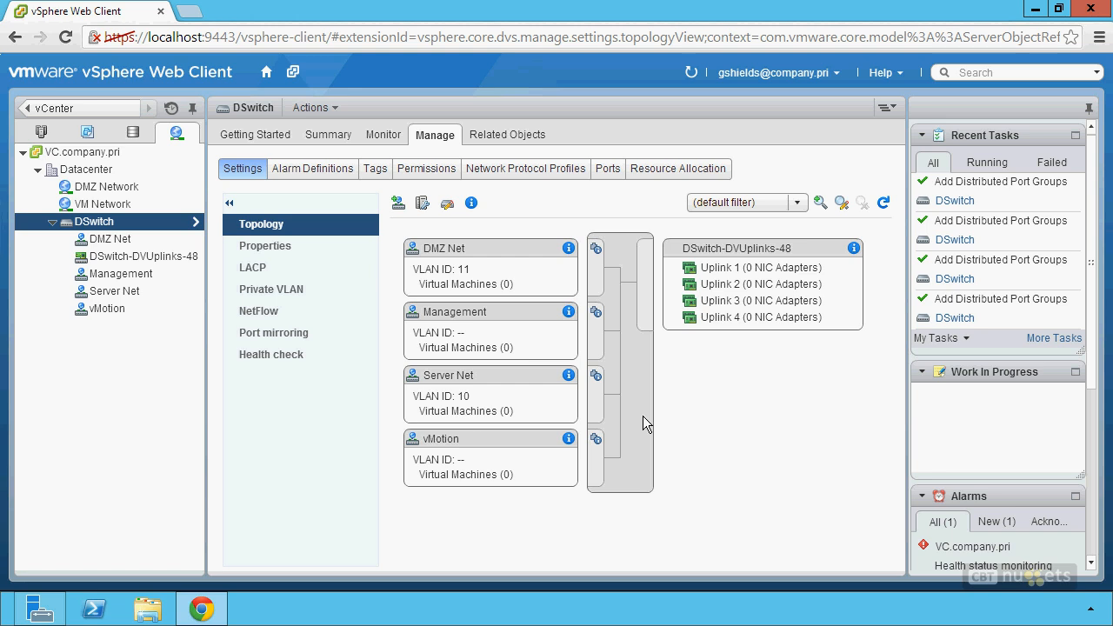
- Start adding hosts to DSwitch and choose esx1.company.pri as the new host
{"action": "left_click", "coordinate": [425, 207]}
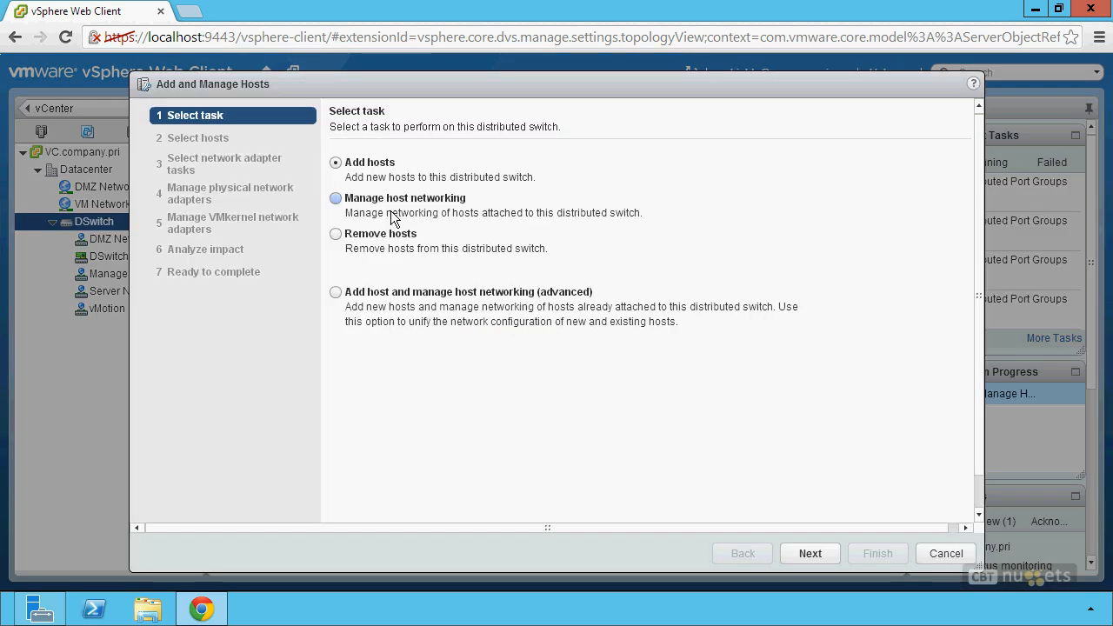
{"action": "left_click", "coordinate": [803, 558]}
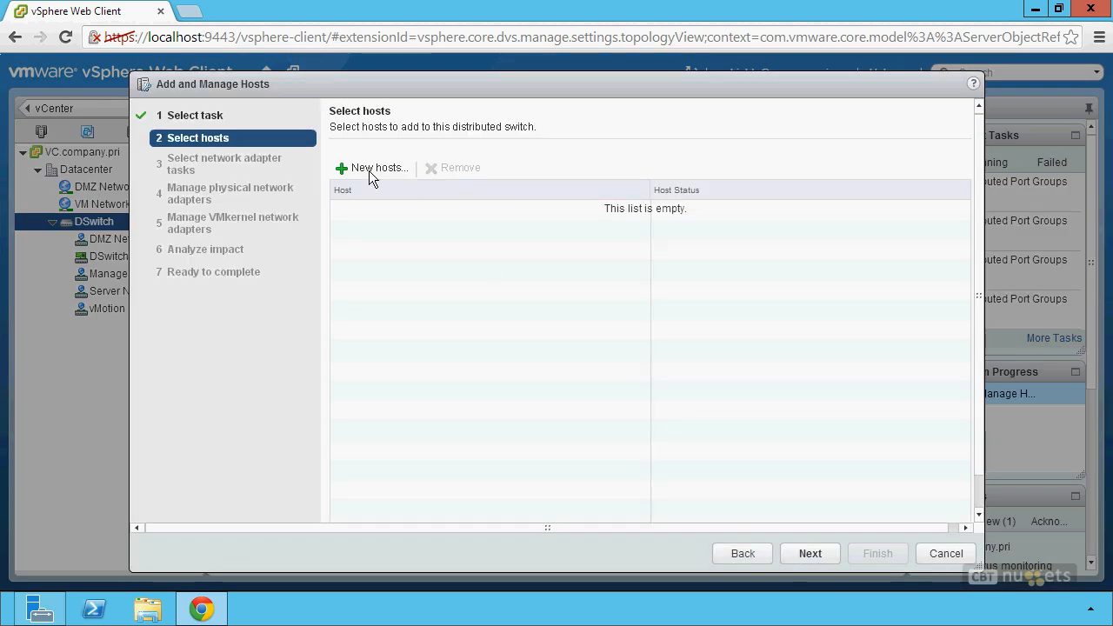
{"action": "left_click", "coordinate": [380, 171]}
{"action": "left_click", "coordinate": [285, 238]}
{"action": "left_click", "coordinate": [740, 476]}
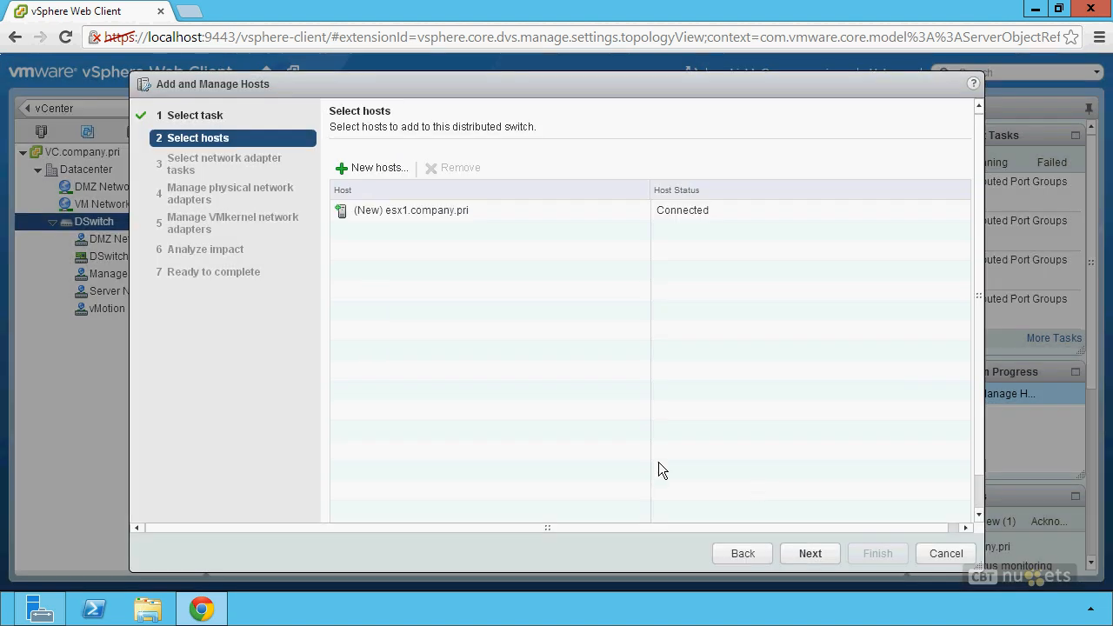
- Include virtual machine networking migration along with managing the physical and VMkernel adapters
{"action": "left_click", "coordinate": [831, 560]}
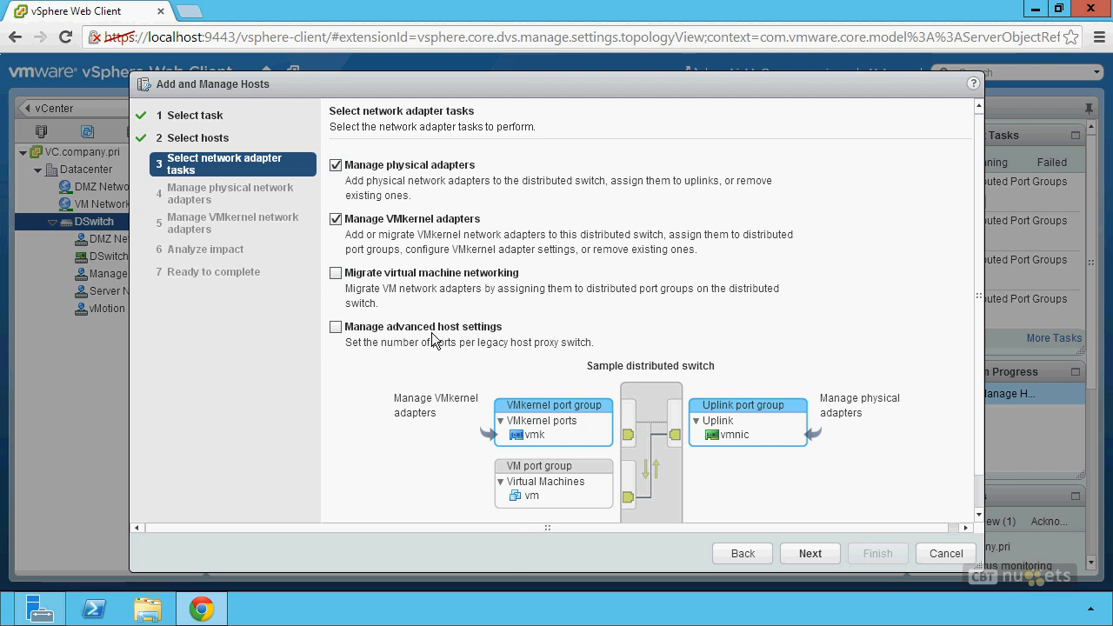
{"action": "left_click", "coordinate": [336, 273]}
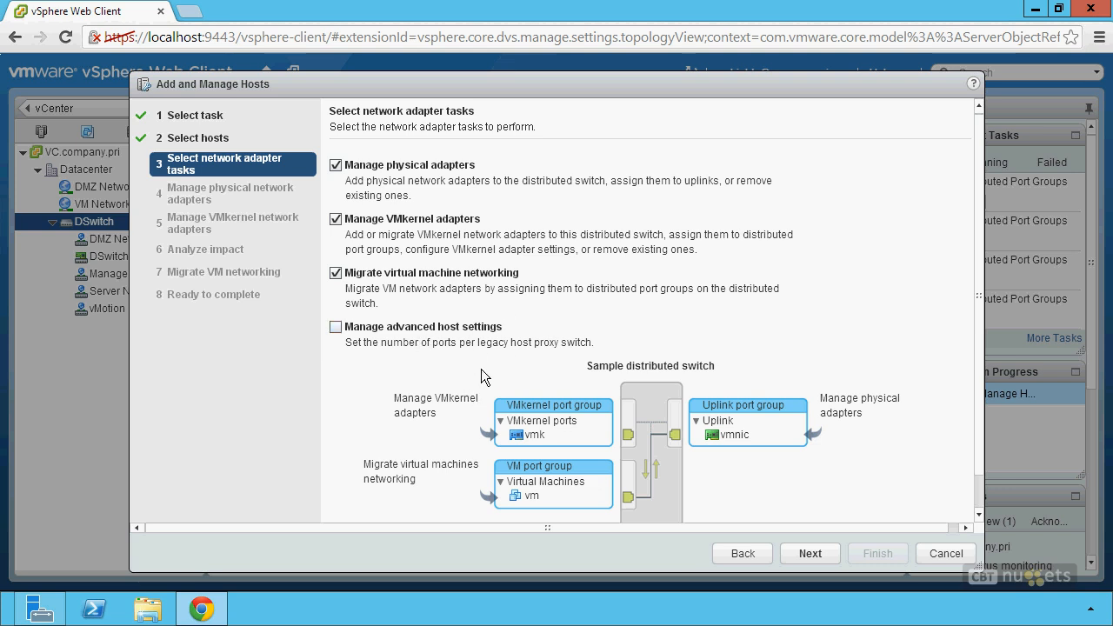
{"action": "left_click", "coordinate": [833, 556]}
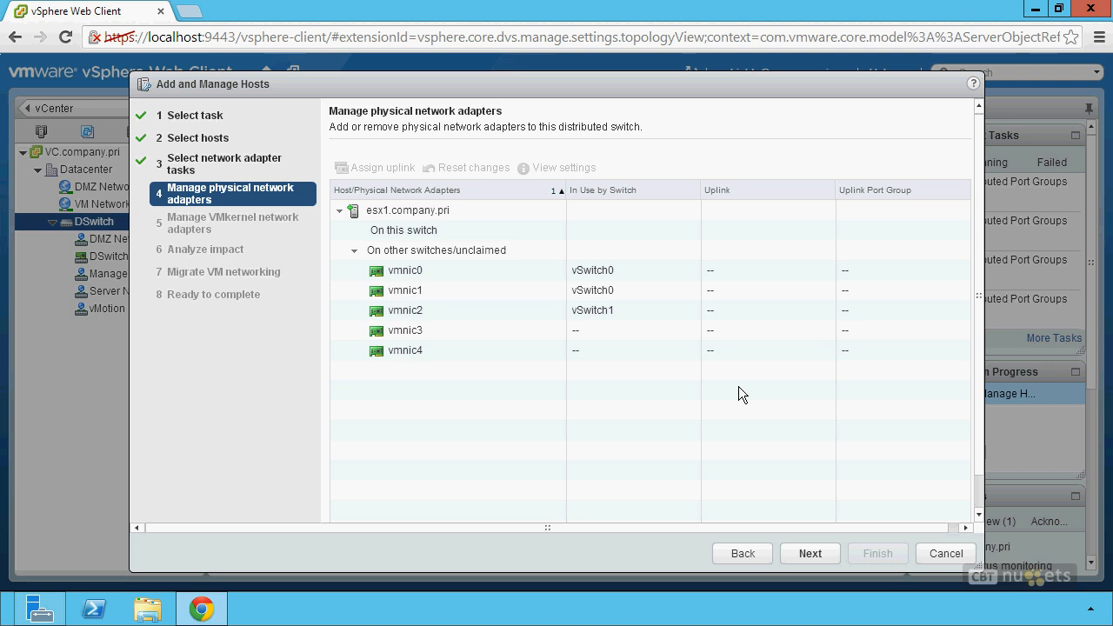
- Try assigning vmnic0 of esx1.company.pri to Uplink 1 and reset the assignment
{"action": "left_click", "coordinate": [428, 310]}
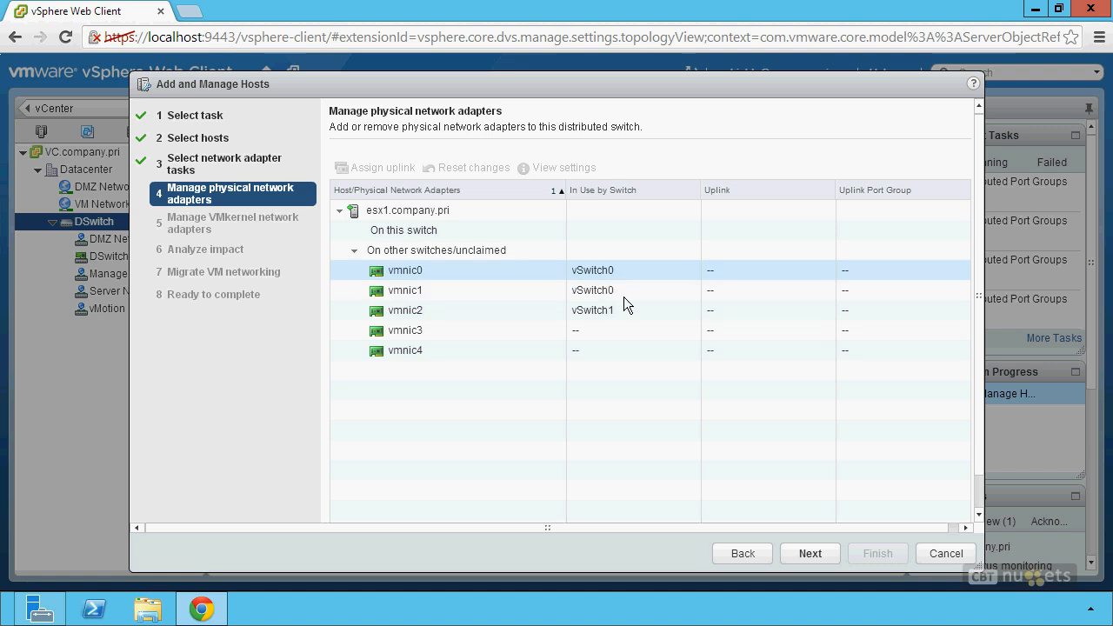
{"action": "left_click", "coordinate": [452, 274]}
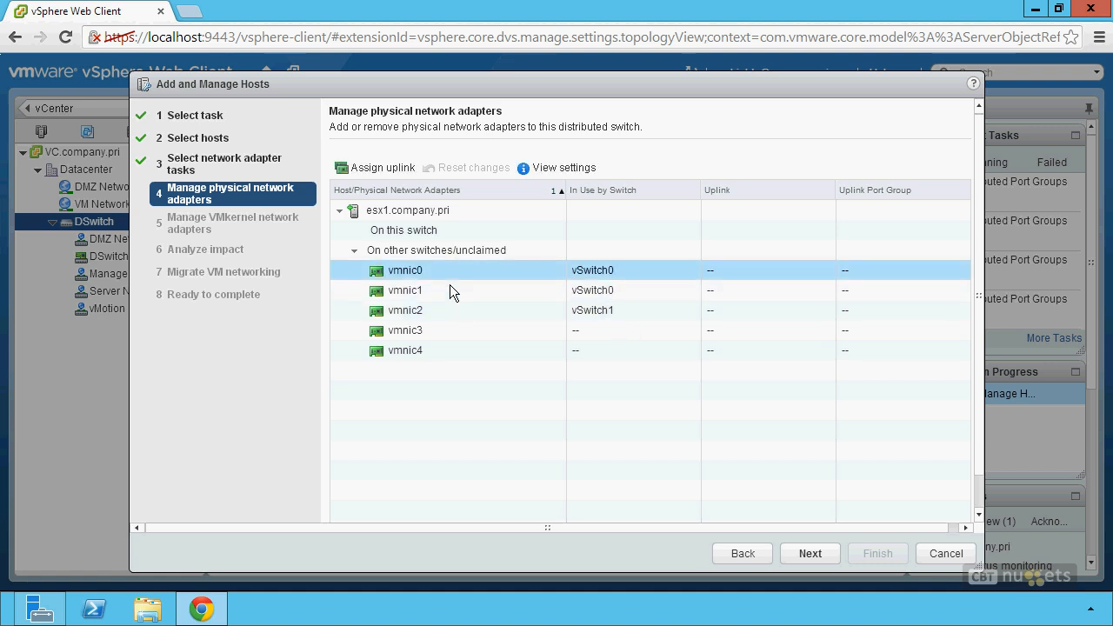
{"action": "left_click", "coordinate": [391, 168]}
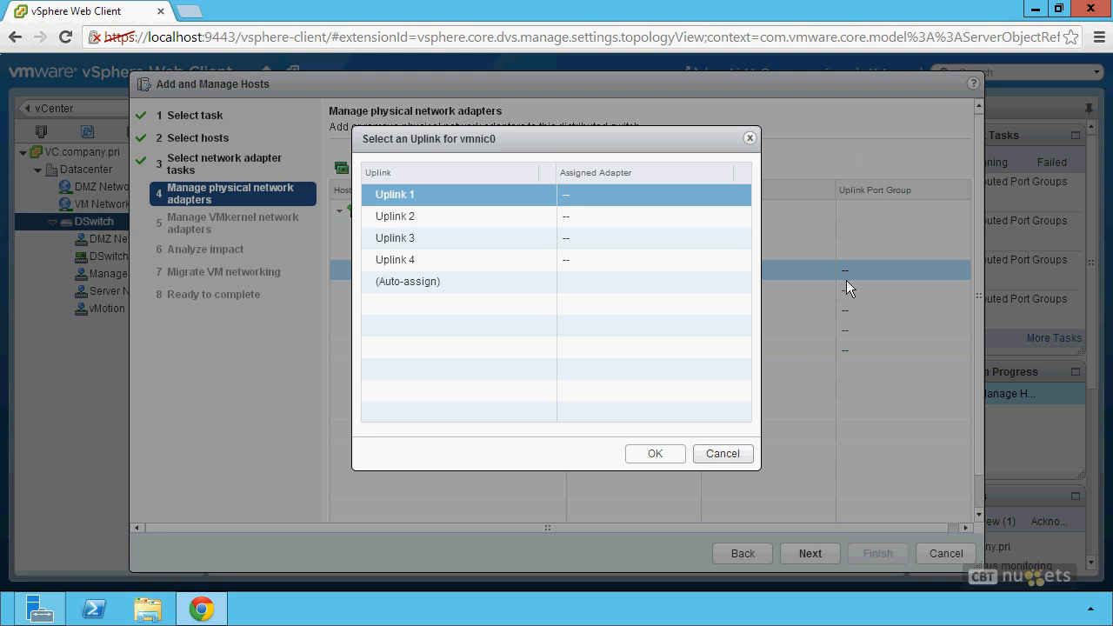
{"action": "left_click", "coordinate": [663, 459]}
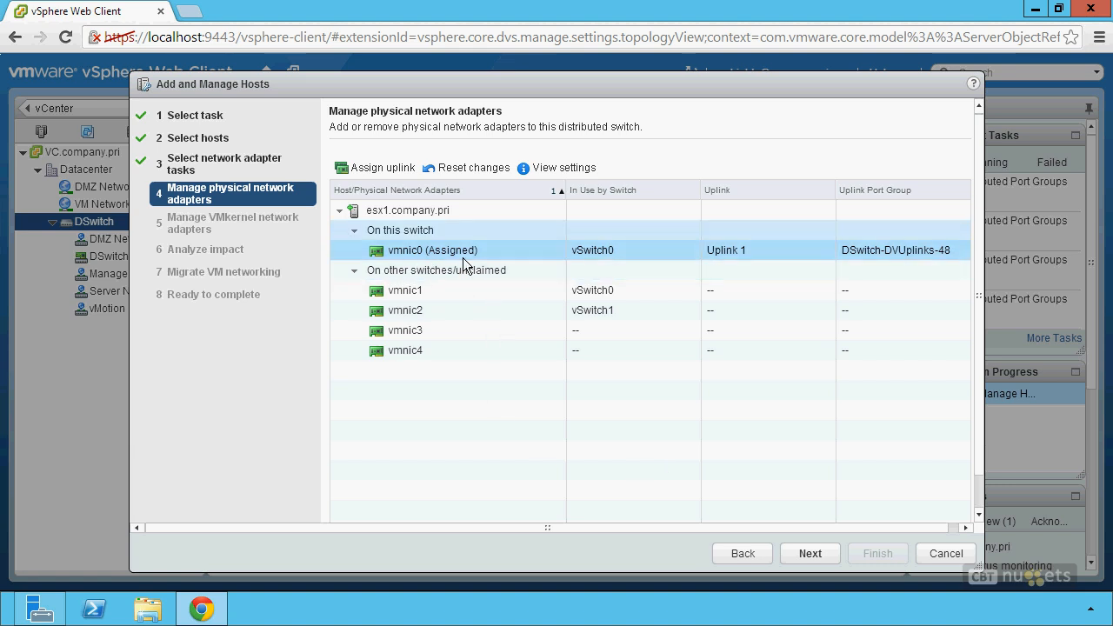
{"action": "left_click", "coordinate": [521, 251]}
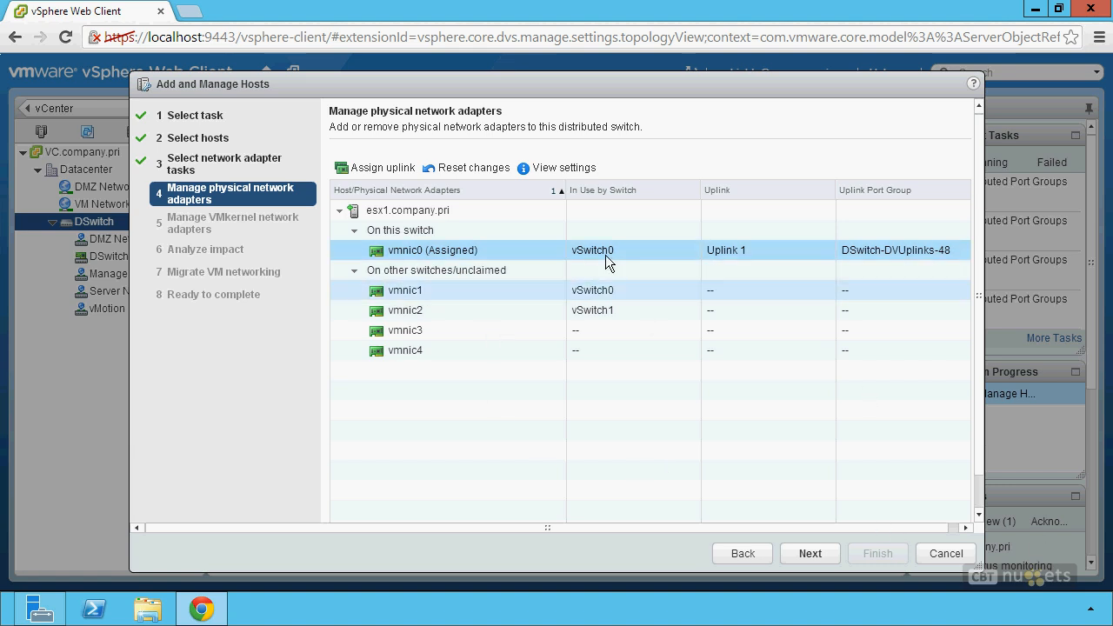
{"action": "left_click", "coordinate": [388, 168]}
{"action": "left_click", "coordinate": [704, 454]}
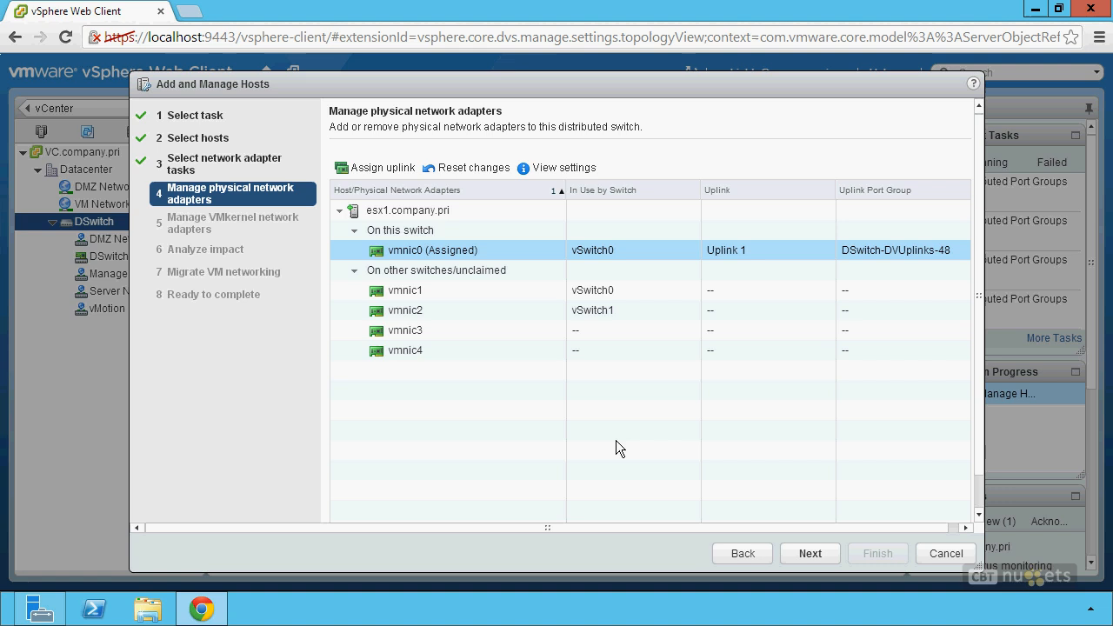
{"action": "left_click", "coordinate": [470, 168]}
- Assign physical adapter vmnic1 of esx1.company.pri to Uplink 1
{"action": "left_click", "coordinate": [413, 292]}
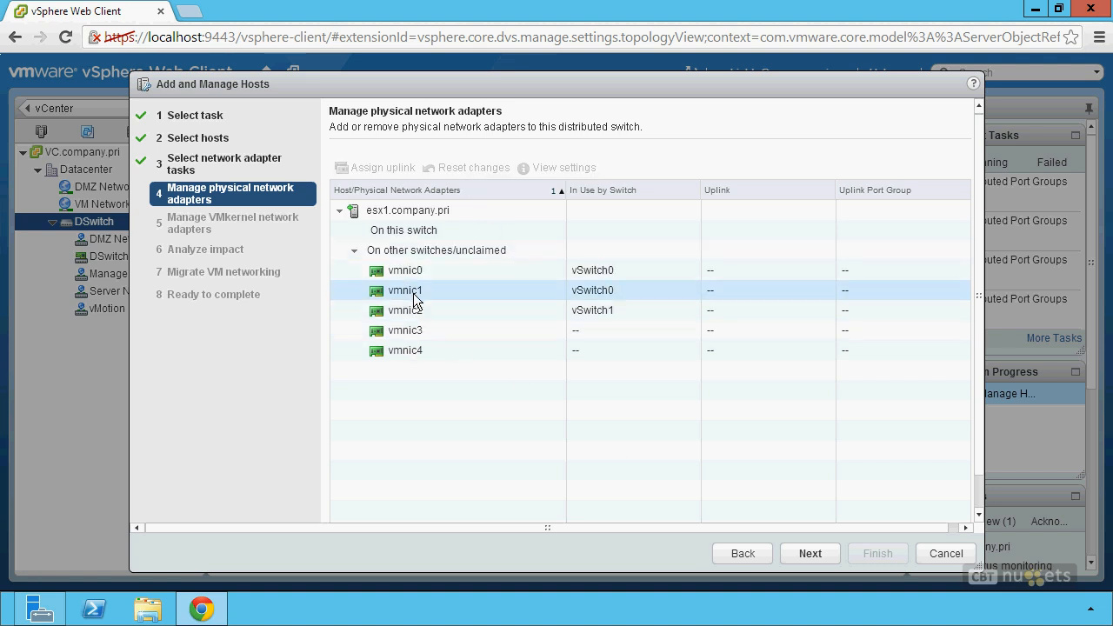
{"action": "left_click", "coordinate": [383, 167]}
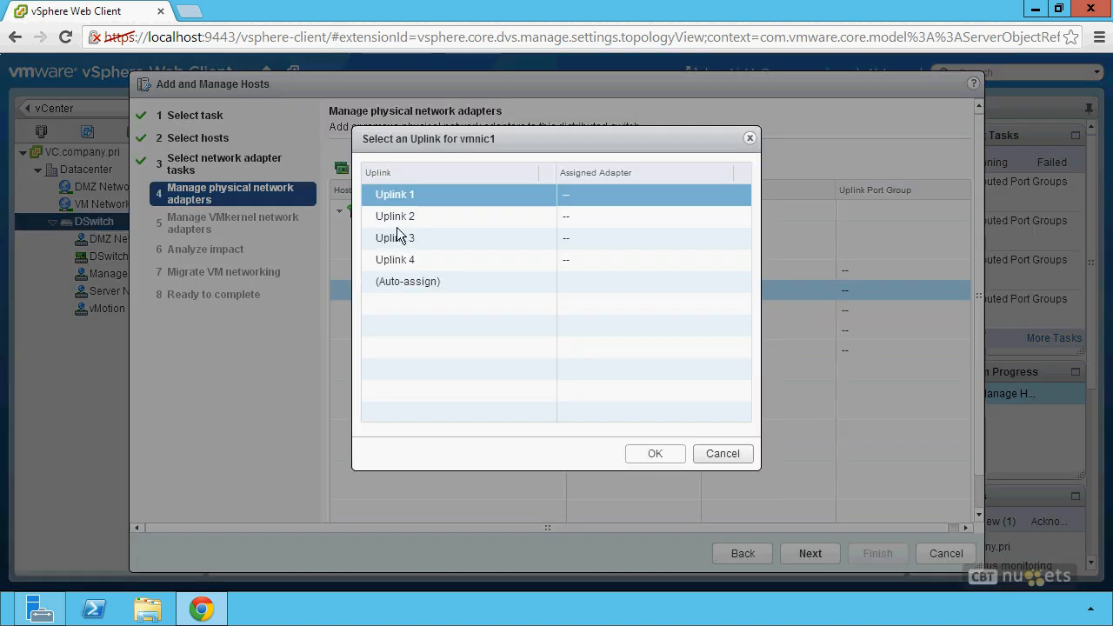
{"action": "left_click", "coordinate": [655, 453]}
- Assign physical adapters vmnic2, vmnic3 and vmnic4 of esx1.company.pri to Uplink 2, Uplink 3 and Uplink 4 respectively
{"action": "left_click", "coordinate": [418, 309]}
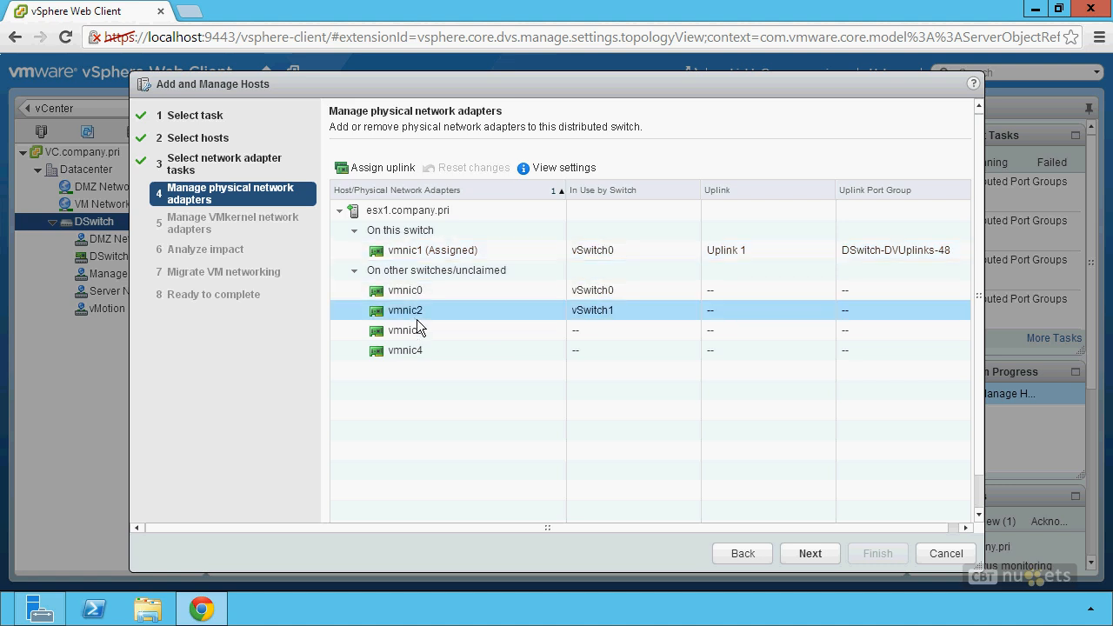
{"action": "left_click", "coordinate": [383, 168]}
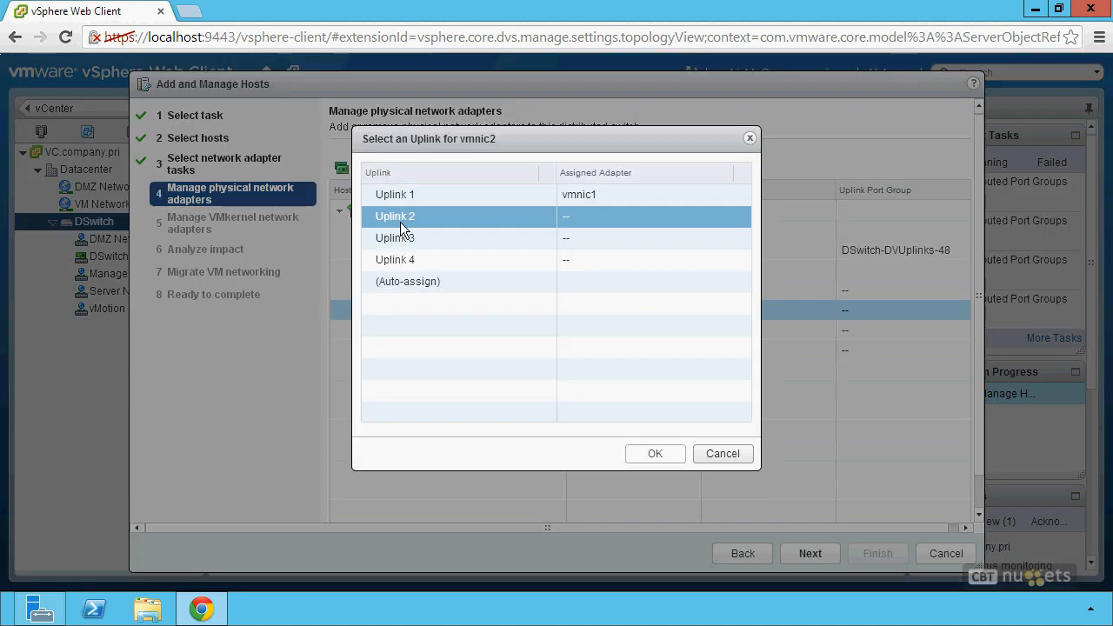
{"action": "left_click", "coordinate": [655, 453]}
{"action": "left_click", "coordinate": [417, 328]}
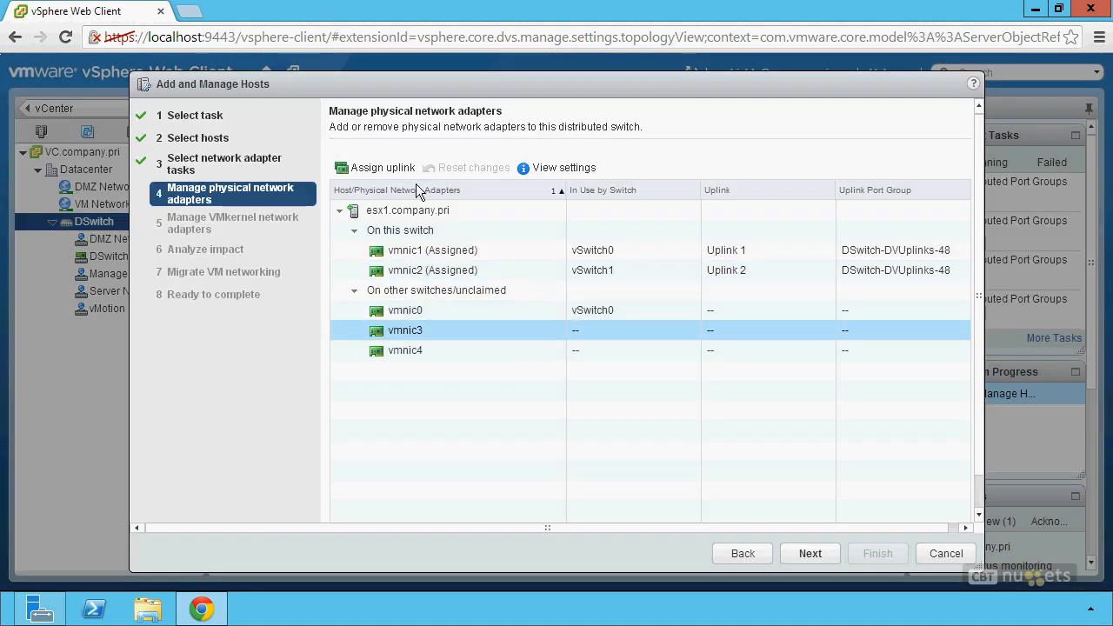
{"action": "left_click", "coordinate": [392, 171]}
{"action": "left_click", "coordinate": [674, 459]}
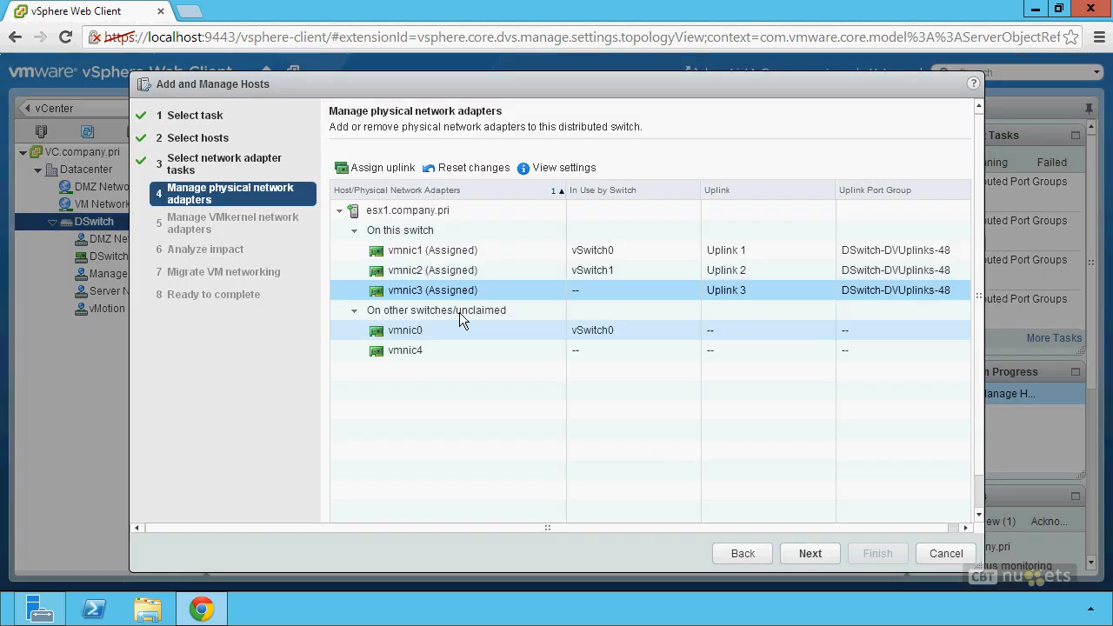
{"action": "left_click", "coordinate": [414, 356]}
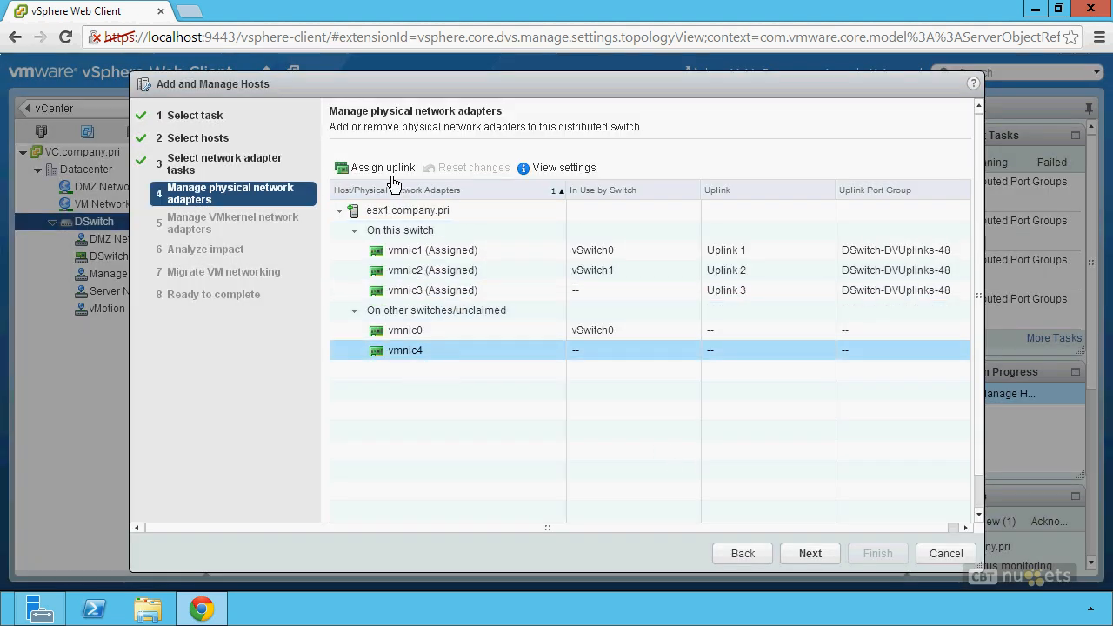
{"action": "left_click", "coordinate": [389, 170]}
{"action": "left_click", "coordinate": [666, 460]}
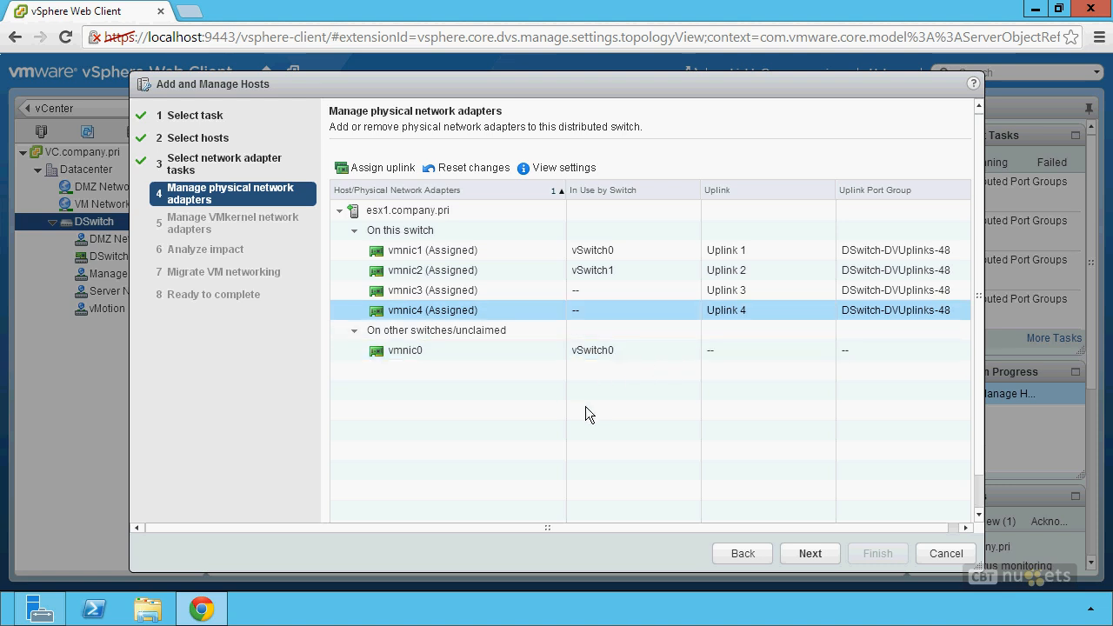
- Reassign VMkernel adapter vmk0 of esx1.company.pri to the Management port group of DSwitch and vmk1 to the vMotion port group
{"action": "left_click", "coordinate": [810, 554]}
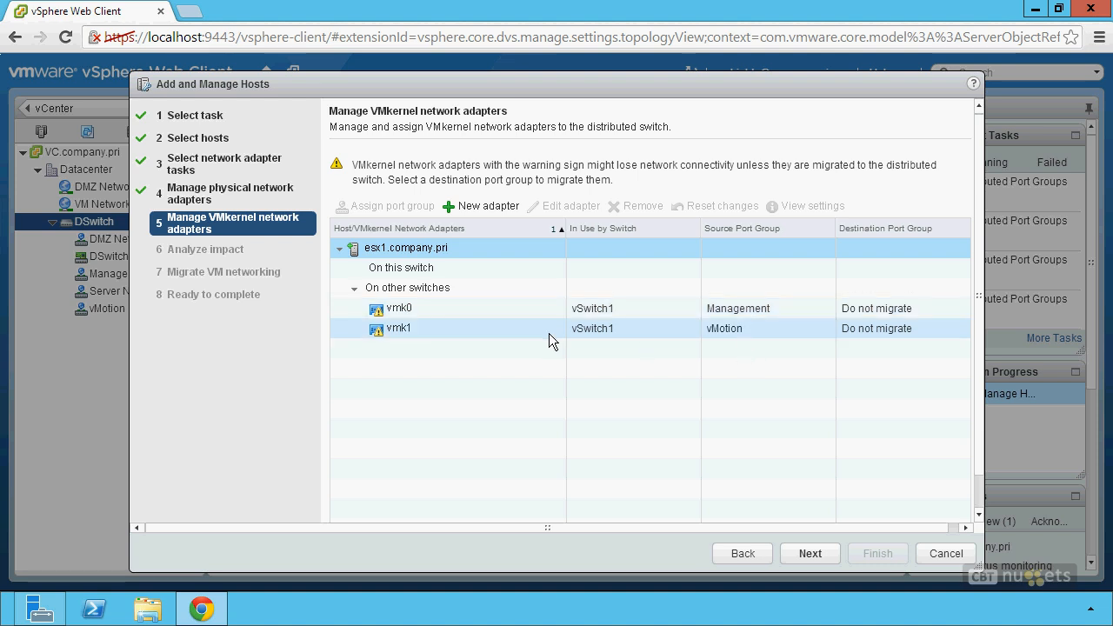
{"action": "left_click", "coordinate": [426, 312]}
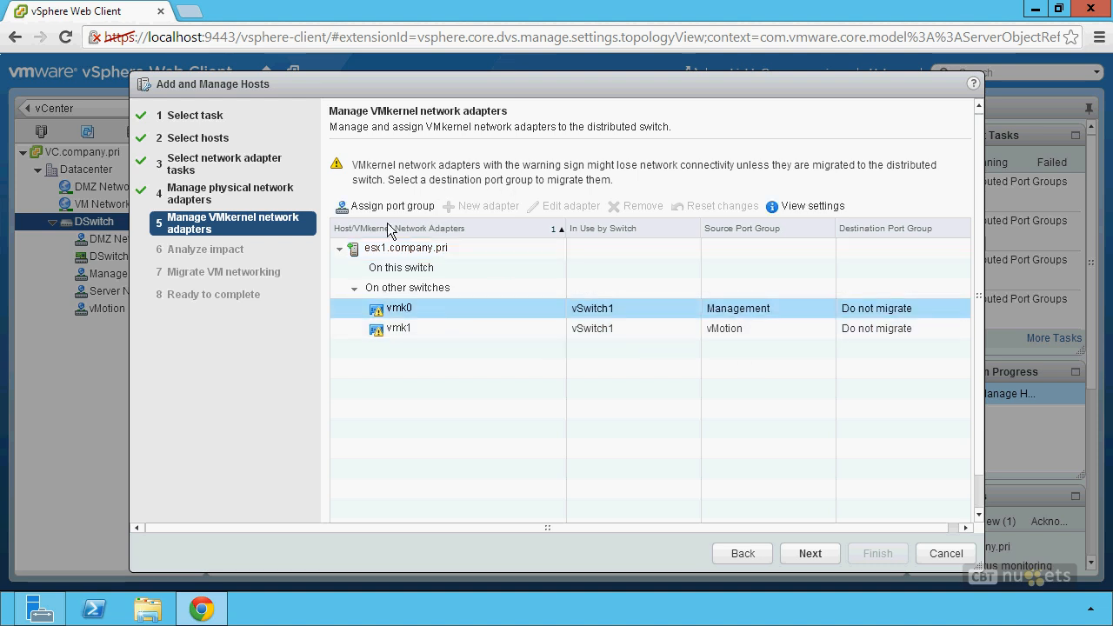
{"action": "left_click", "coordinate": [386, 209]}
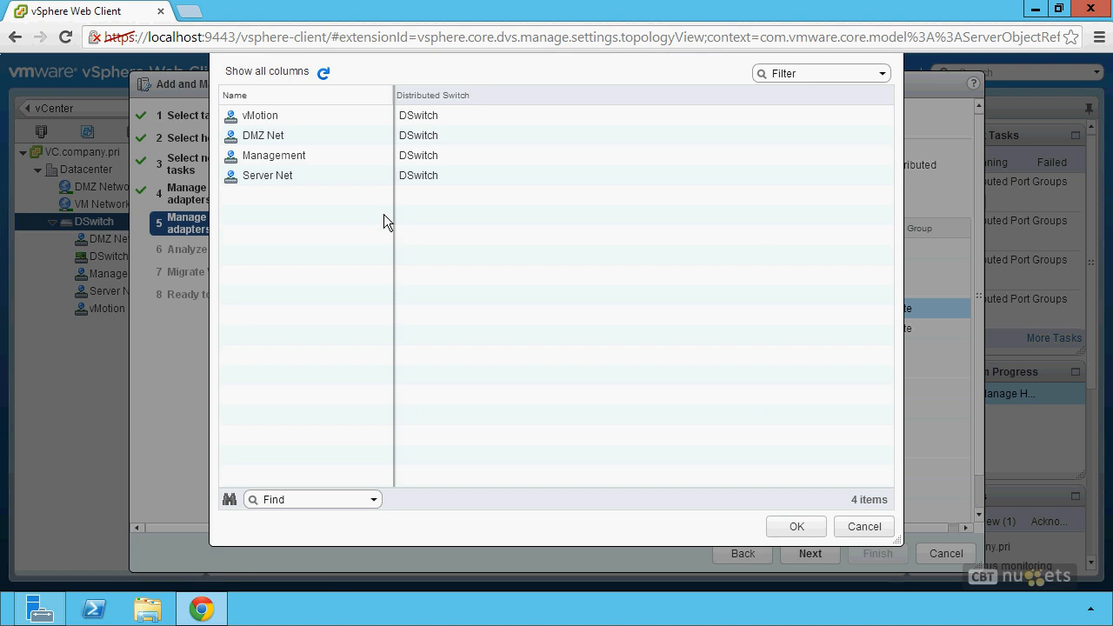
{"action": "left_click", "coordinate": [298, 161]}
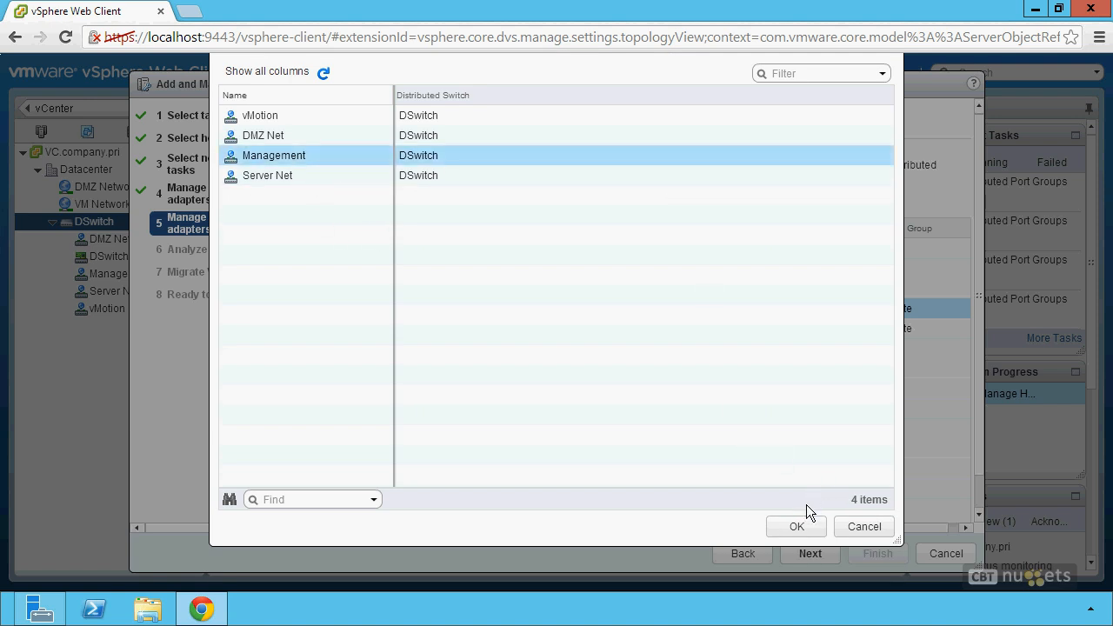
{"action": "left_click", "coordinate": [797, 526]}
{"action": "left_click", "coordinate": [420, 339]}
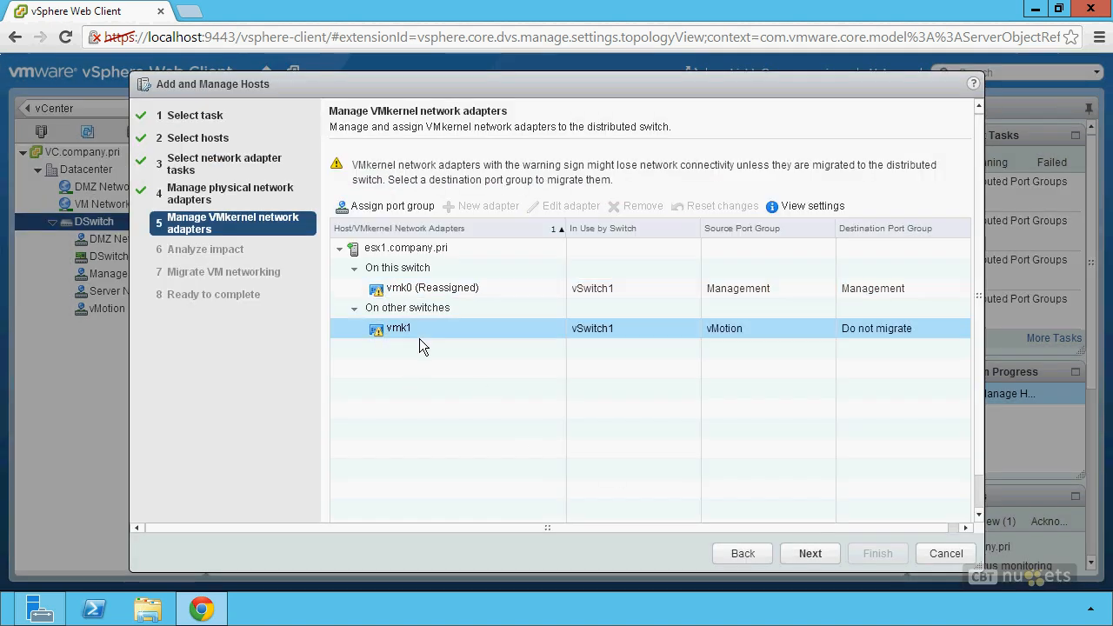
{"action": "left_click", "coordinate": [341, 209]}
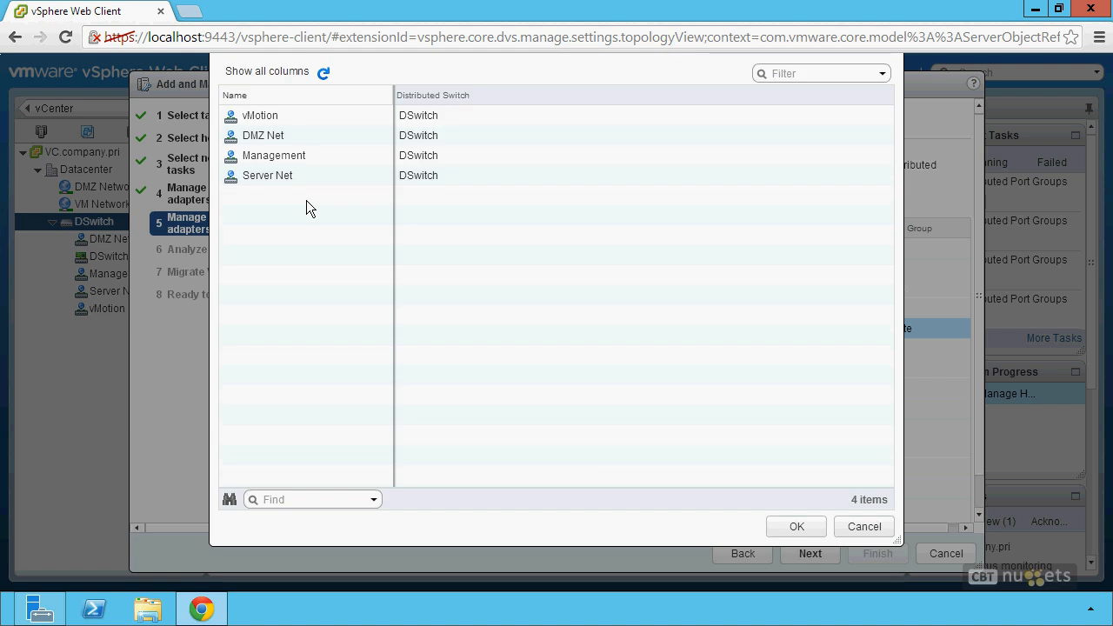
{"action": "left_click", "coordinate": [274, 118]}
{"action": "left_click", "coordinate": [793, 526]}
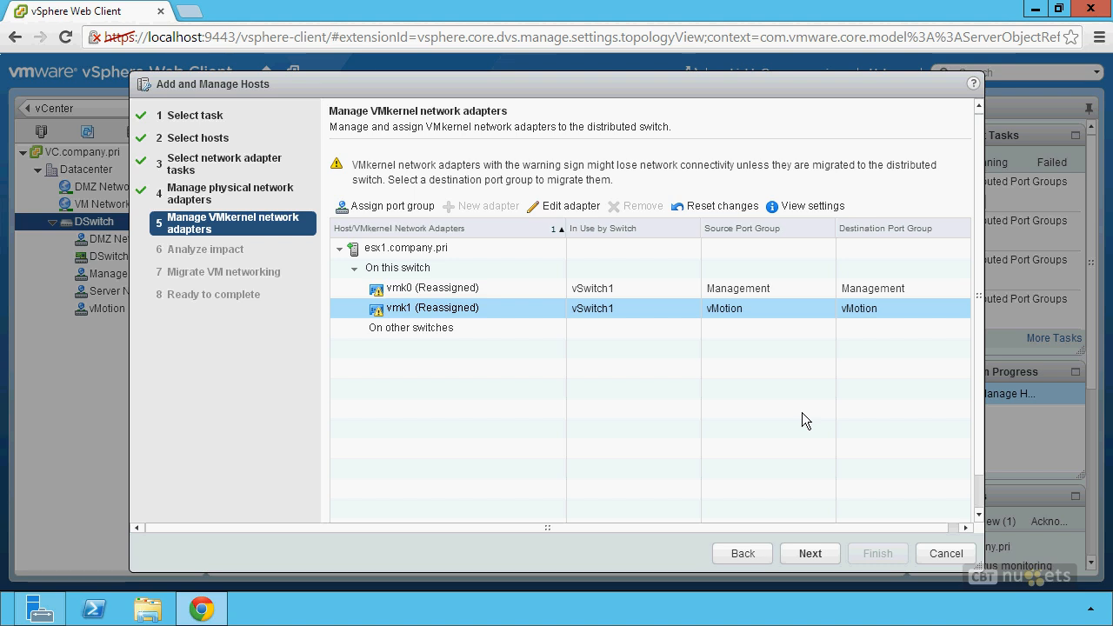
- Finish adding esx1.company.pri to DSwitch without assigning any virtual machines to a destination port group
{"action": "left_click", "coordinate": [812, 561]}
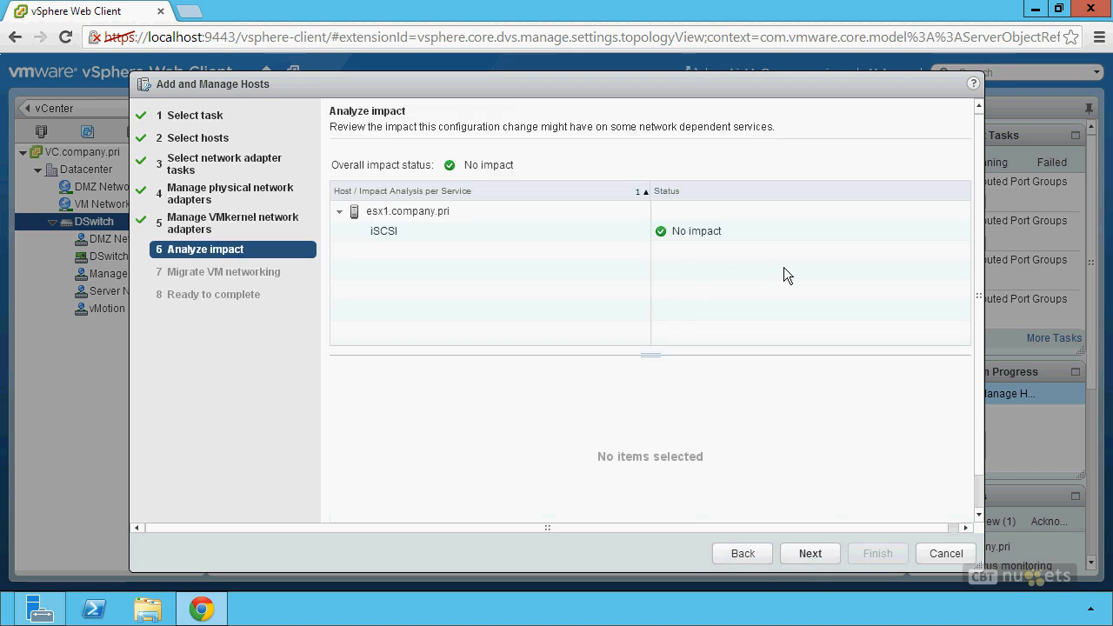
{"action": "left_click", "coordinate": [810, 554]}
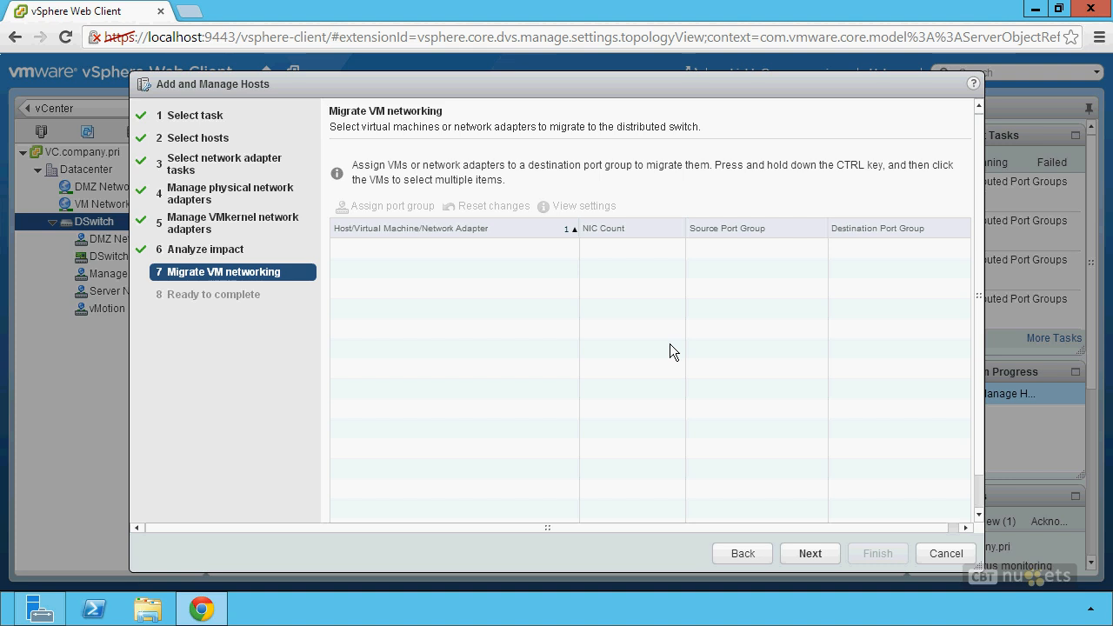
{"action": "left_click", "coordinate": [820, 558]}
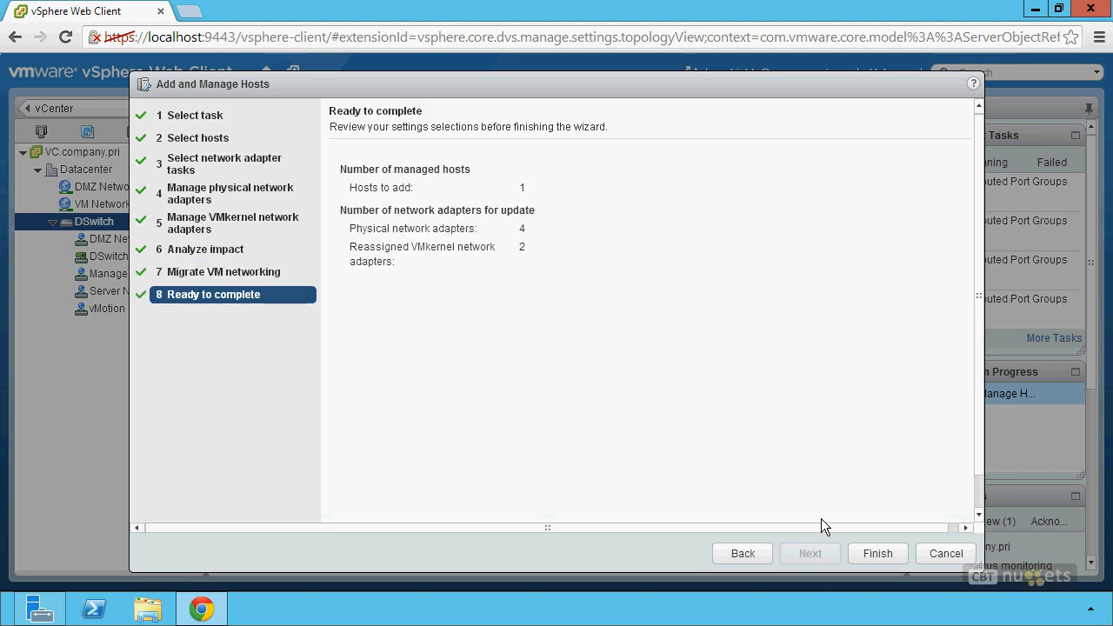
{"action": "left_click", "coordinate": [880, 560]}
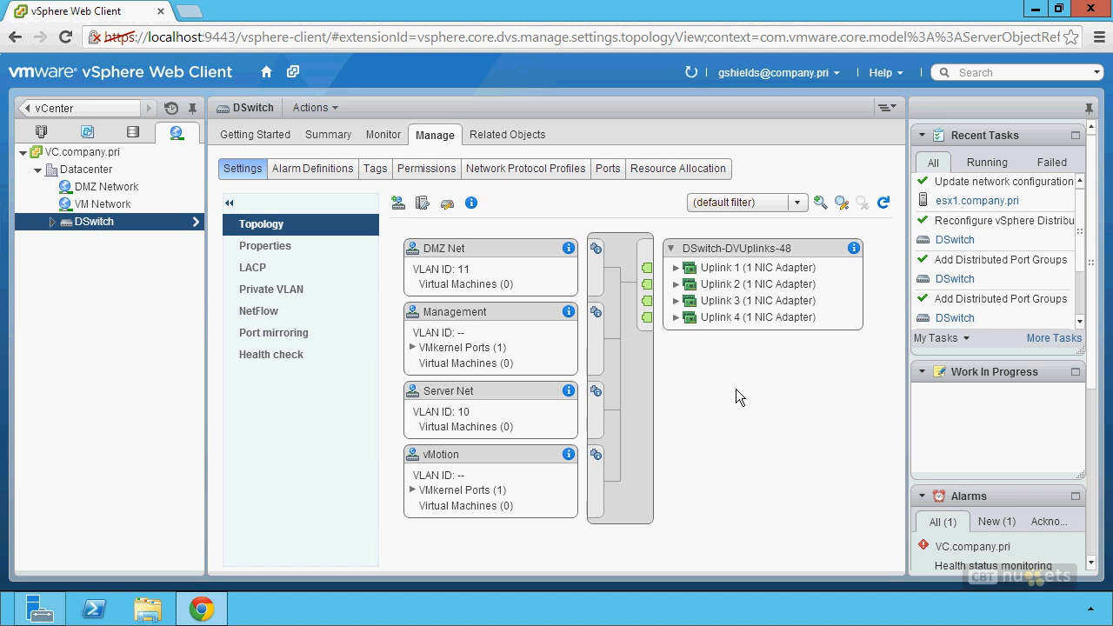
- Examine the VMkernel ports of the Management and vMotion port groups in the topology and trace vmk1's path to the uplinks
{"action": "left_click", "coordinate": [413, 351]}
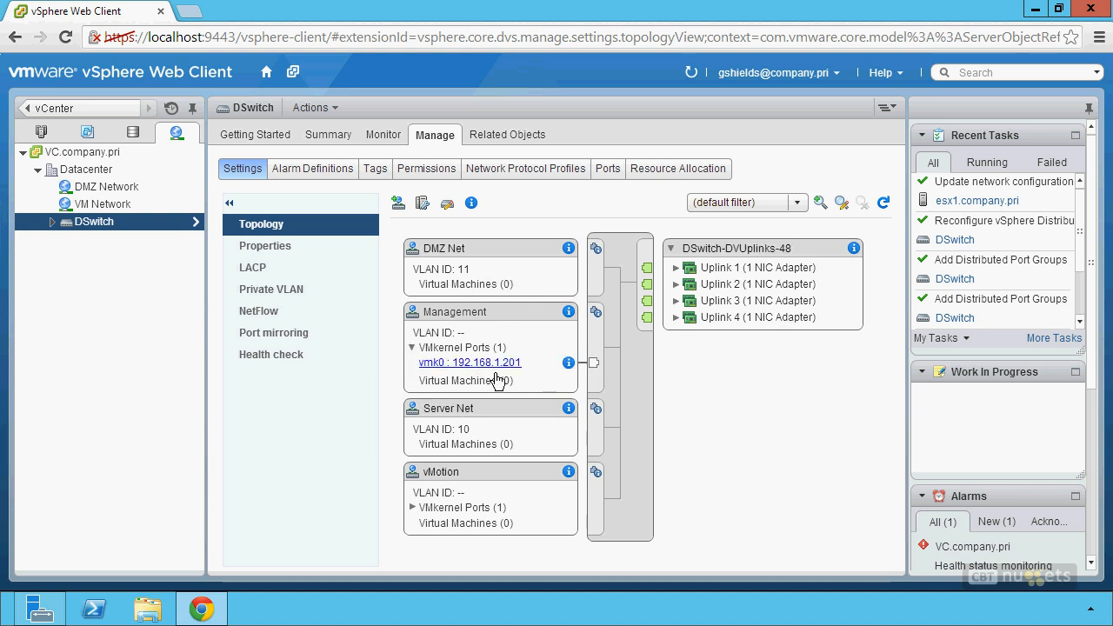
{"action": "left_click", "coordinate": [414, 509]}
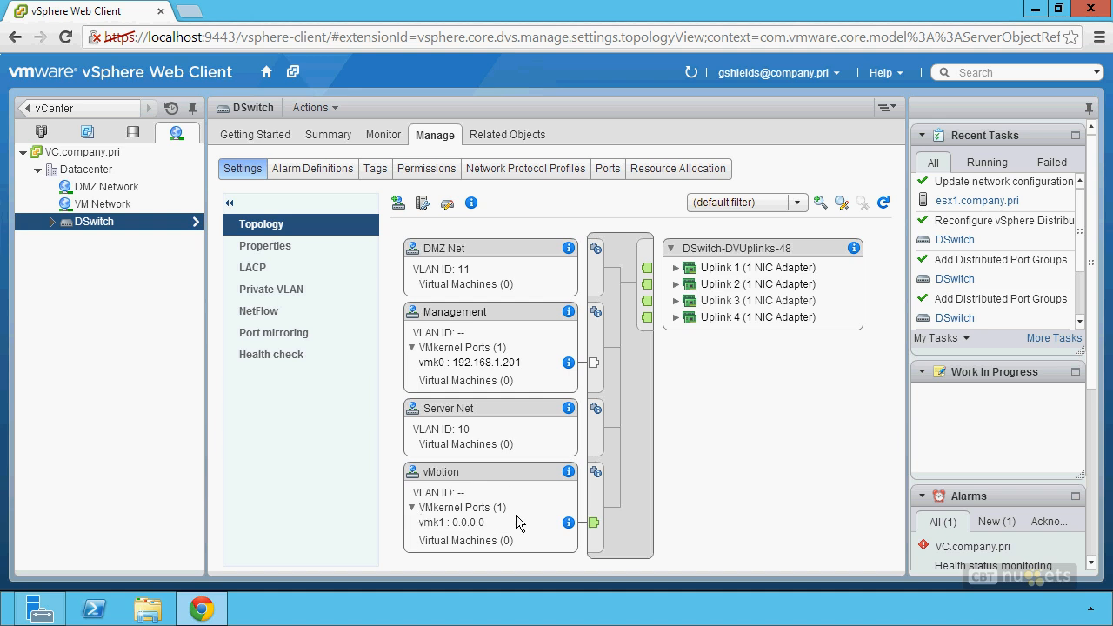
{"action": "left_click", "coordinate": [471, 527]}
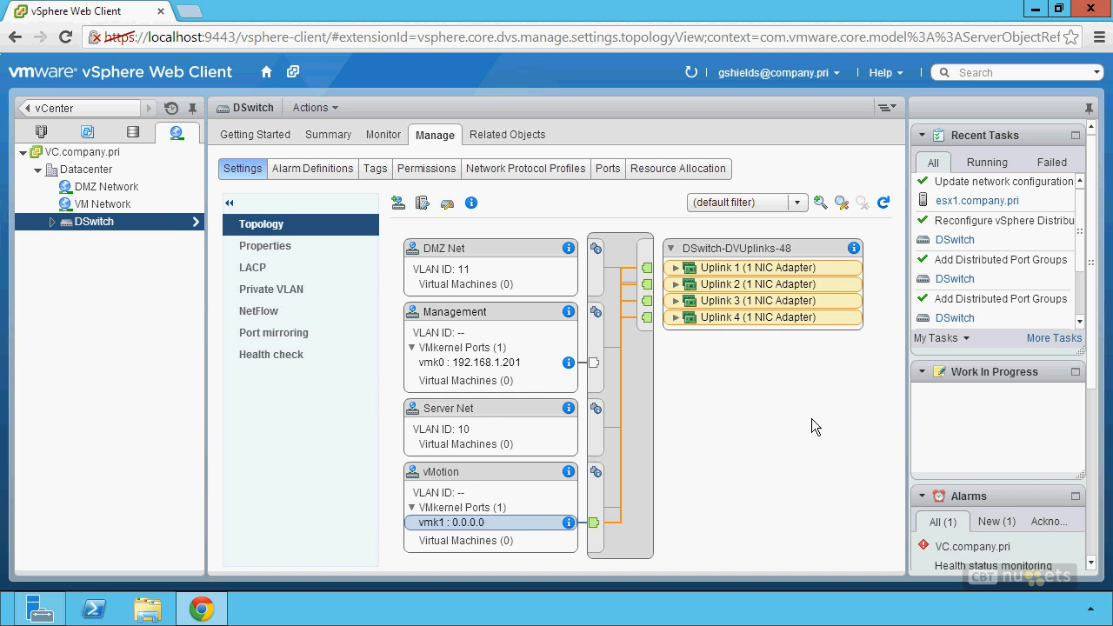
- Start adding another host to DSwitch and choose esxi2.company.pri as the new host
{"action": "left_click", "coordinate": [426, 208]}
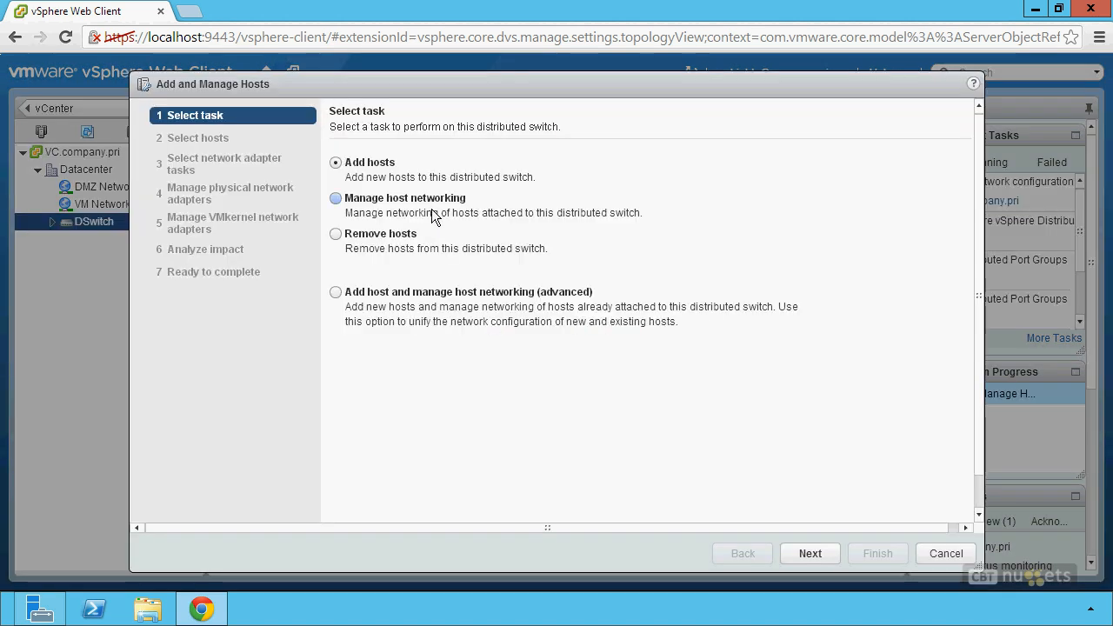
{"action": "left_click", "coordinate": [810, 554]}
{"action": "left_click", "coordinate": [388, 178]}
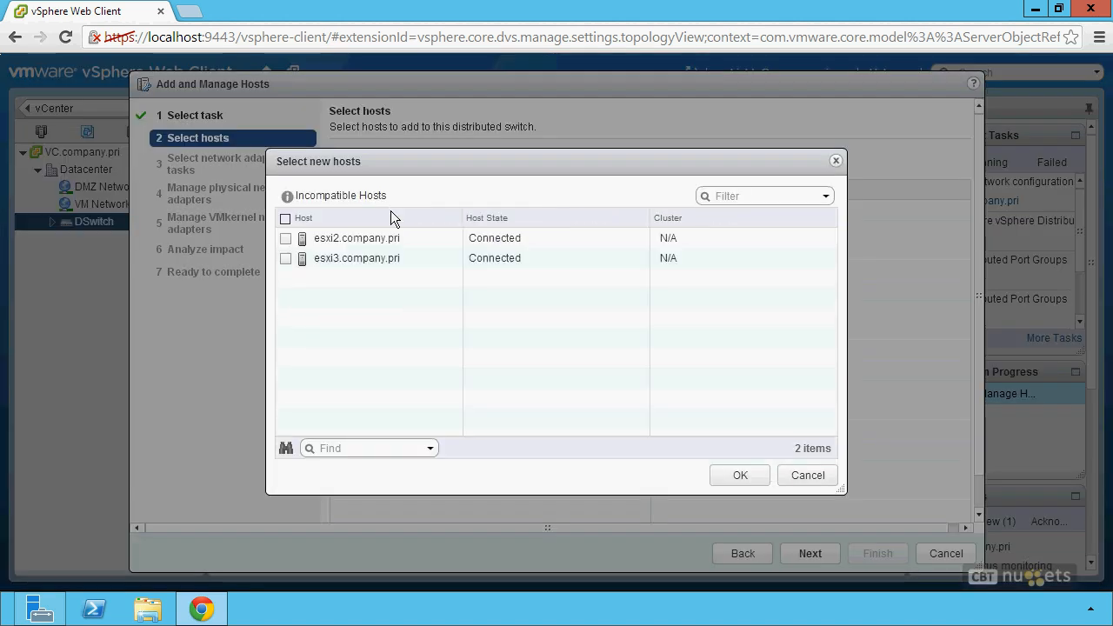
{"action": "left_click", "coordinate": [335, 240]}
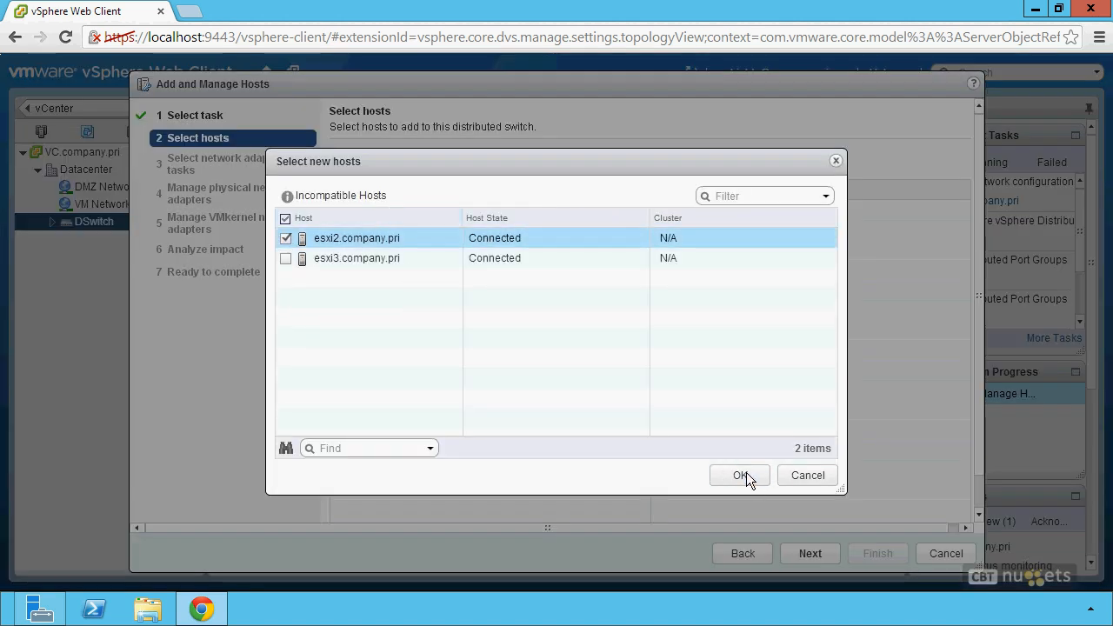
{"action": "left_click", "coordinate": [739, 476]}
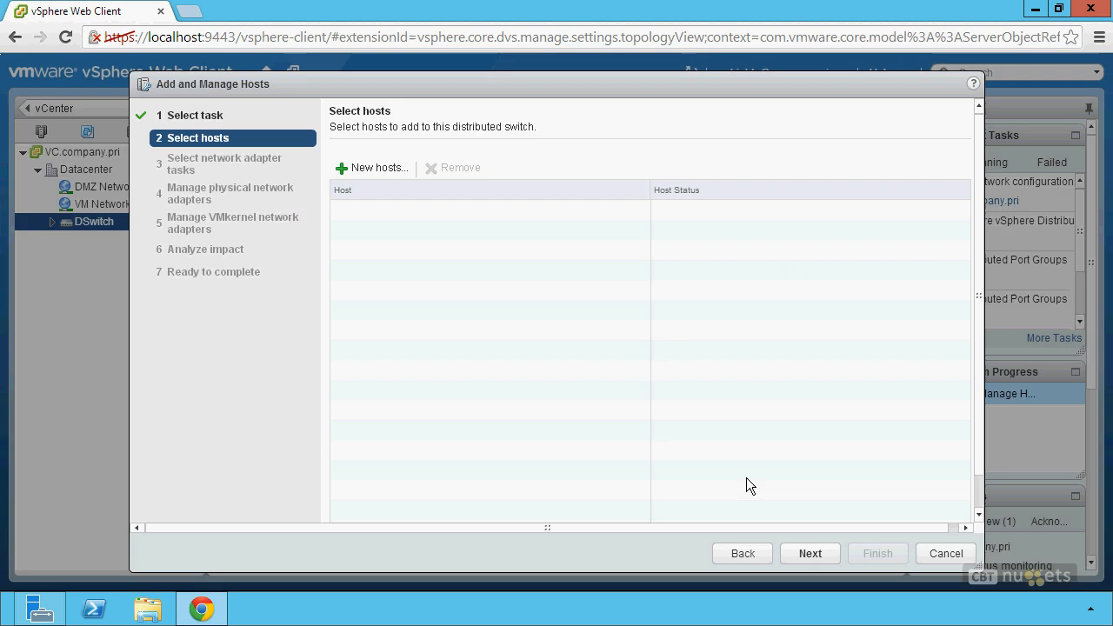
- Include virtual machine networking migration in the adapter tasks for esxi2.company.pri, along with physical and VMkernel adapter management
{"action": "left_click", "coordinate": [805, 565]}
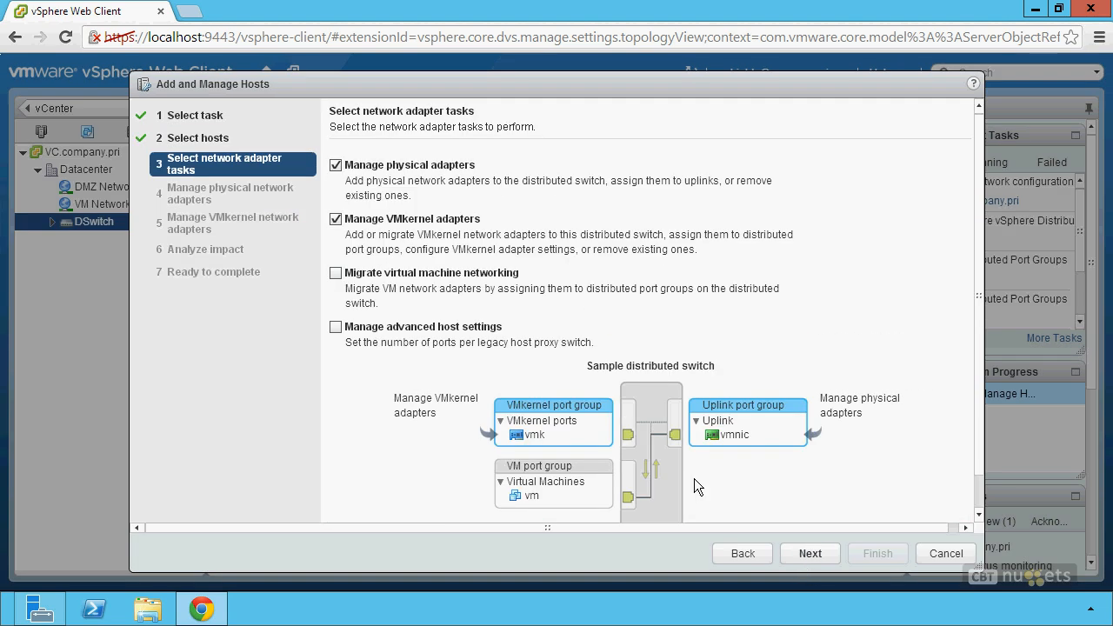
{"action": "left_click", "coordinate": [424, 274]}
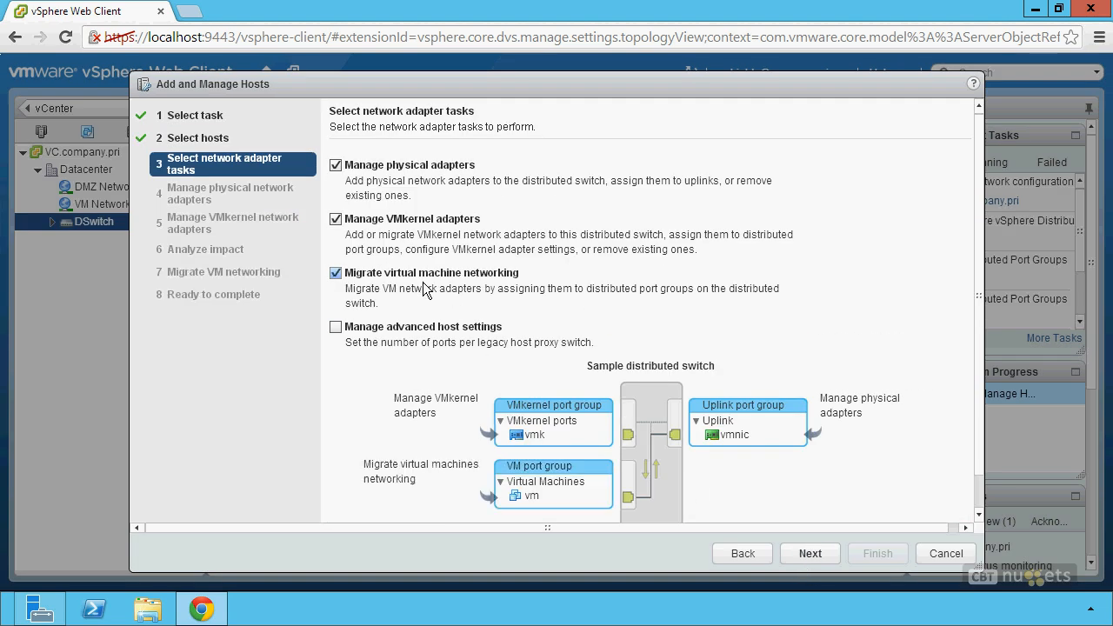
{"action": "left_click", "coordinate": [816, 554]}
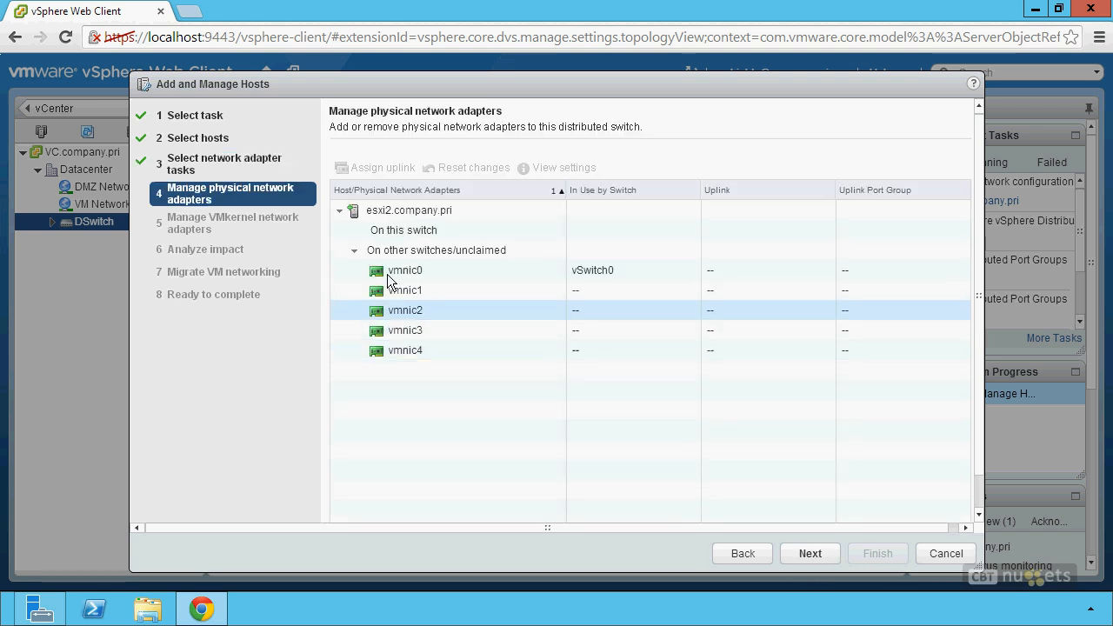
- Assign physical adapters vmnic1 and vmnic2 of esxi2.company.pri to Uplink 1 and Uplink 2 respectively
{"action": "left_click", "coordinate": [405, 292]}
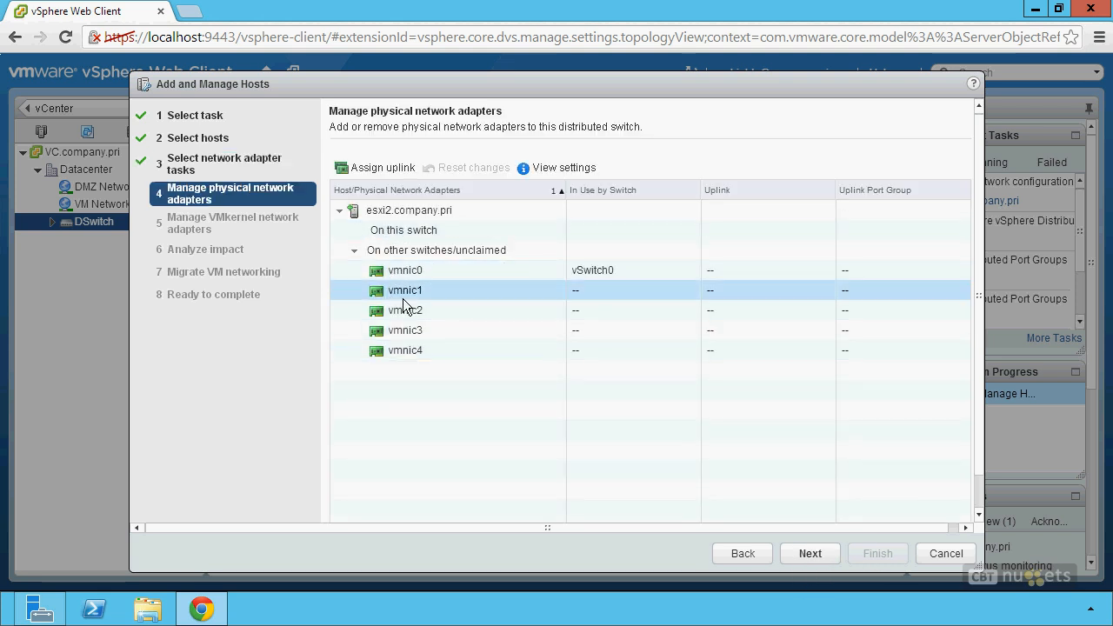
{"action": "left_click", "coordinate": [358, 170]}
{"action": "left_click", "coordinate": [650, 458]}
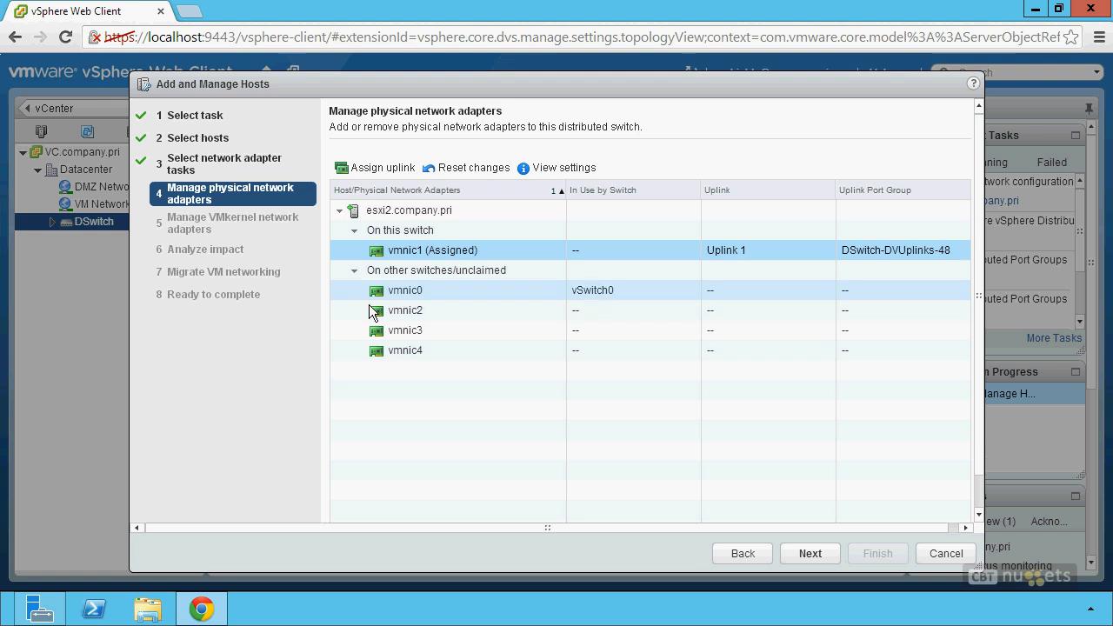
{"action": "left_click", "coordinate": [393, 313]}
{"action": "left_click", "coordinate": [379, 173]}
{"action": "left_click", "coordinate": [650, 458]}
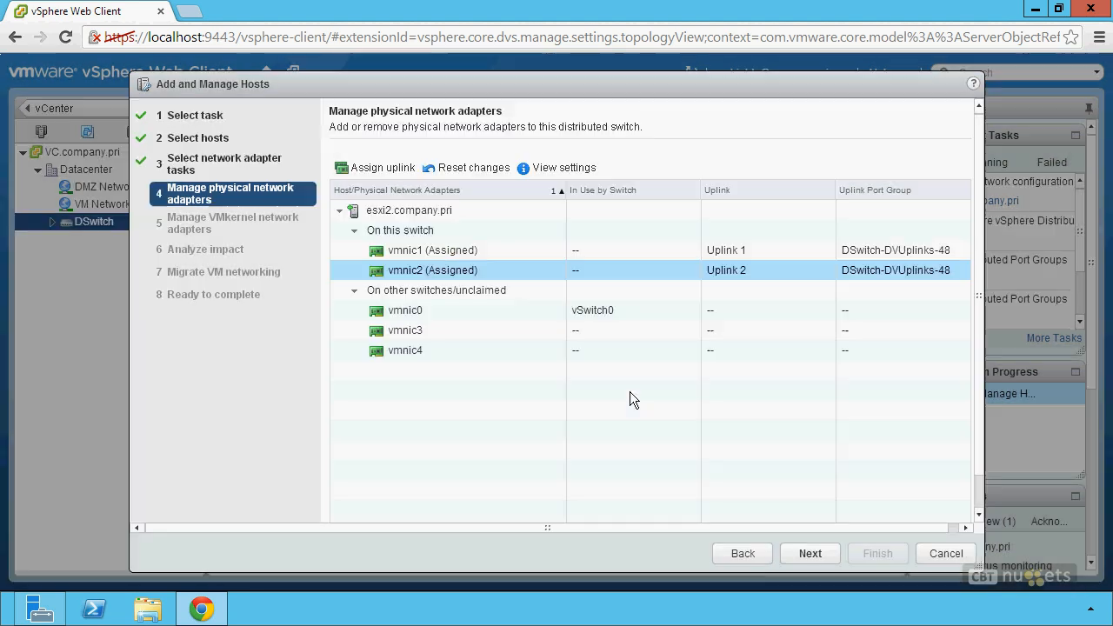
- Assign physical adapters vmnic3 and vmnic4 of esxi2.company.pri to Uplink 3 and Uplink 4 respectively
{"action": "left_click", "coordinate": [414, 331]}
{"action": "left_click", "coordinate": [396, 174]}
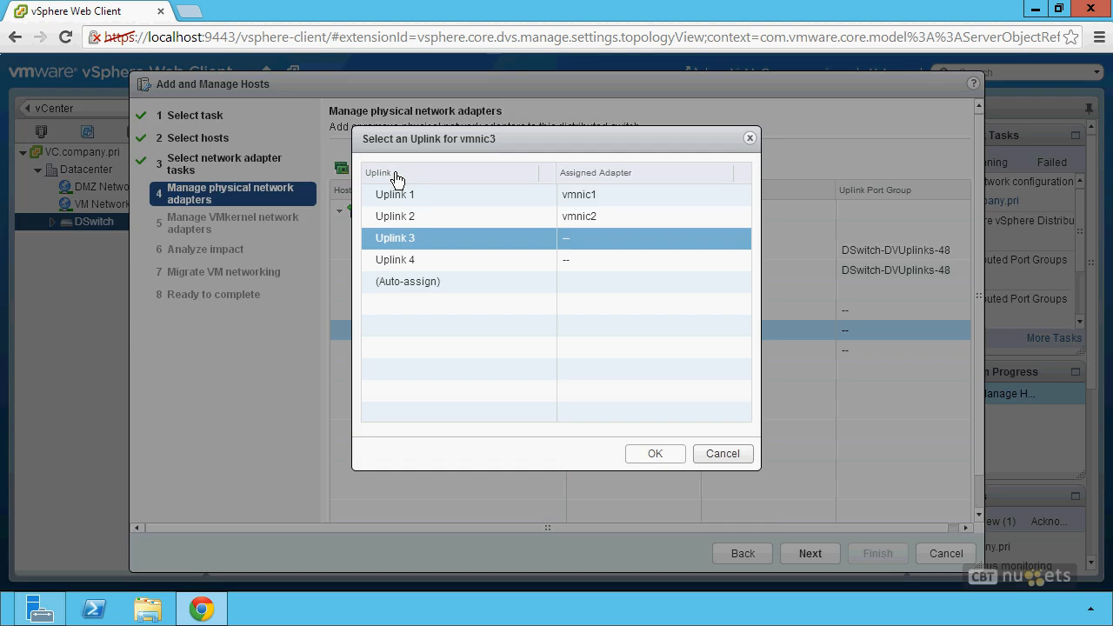
{"action": "left_click", "coordinate": [650, 456]}
{"action": "left_click", "coordinate": [393, 355]}
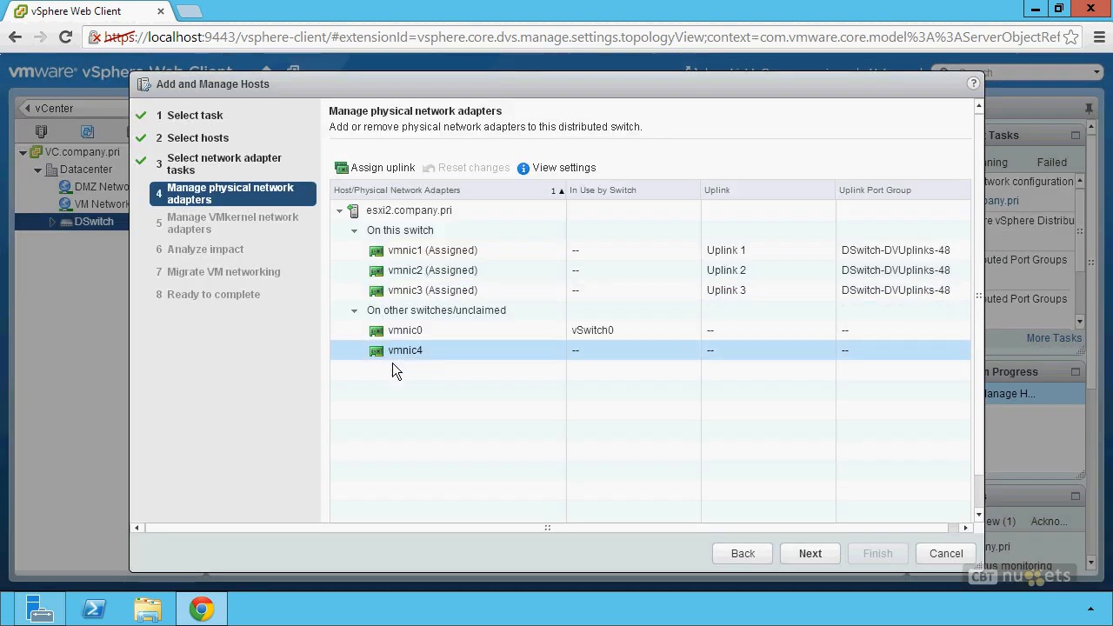
{"action": "left_click", "coordinate": [393, 177]}
{"action": "double_click", "coordinate": [454, 285]}
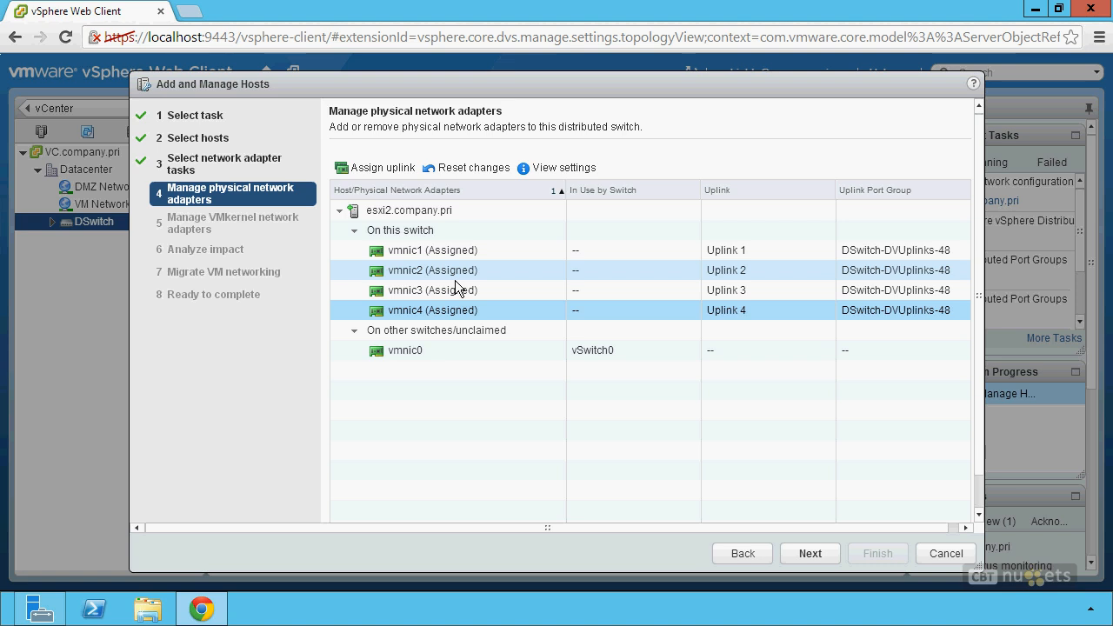
- Reassign VMkernel adapter vmk0 of esxi2.company.pri from vSwitch0 to the Management port group on DSwitch
{"action": "left_click", "coordinate": [811, 554]}
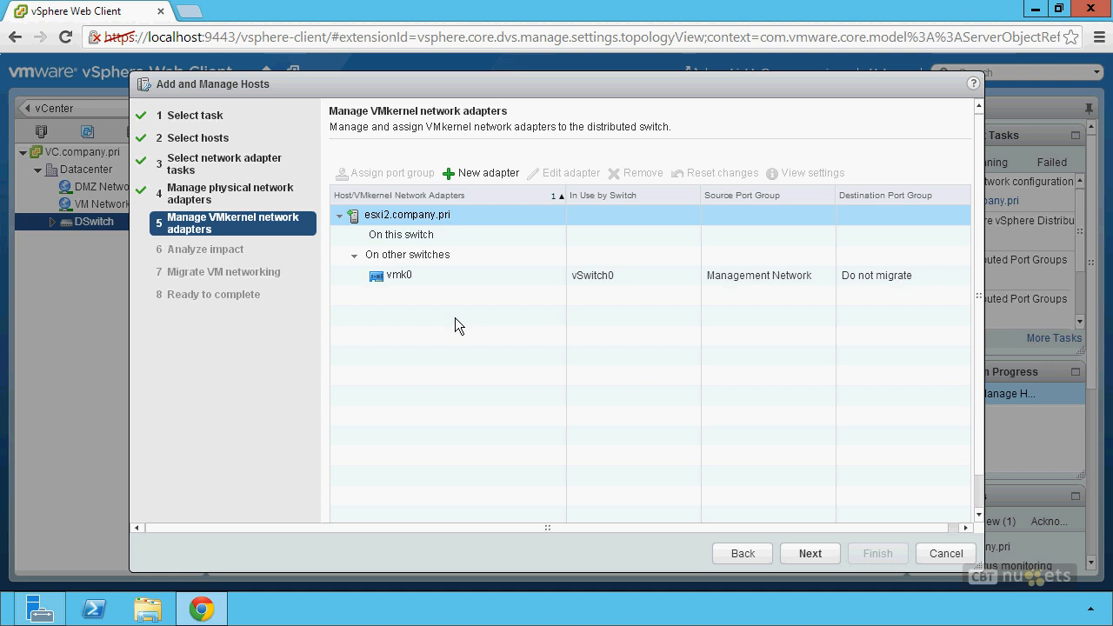
{"action": "left_click", "coordinate": [424, 276]}
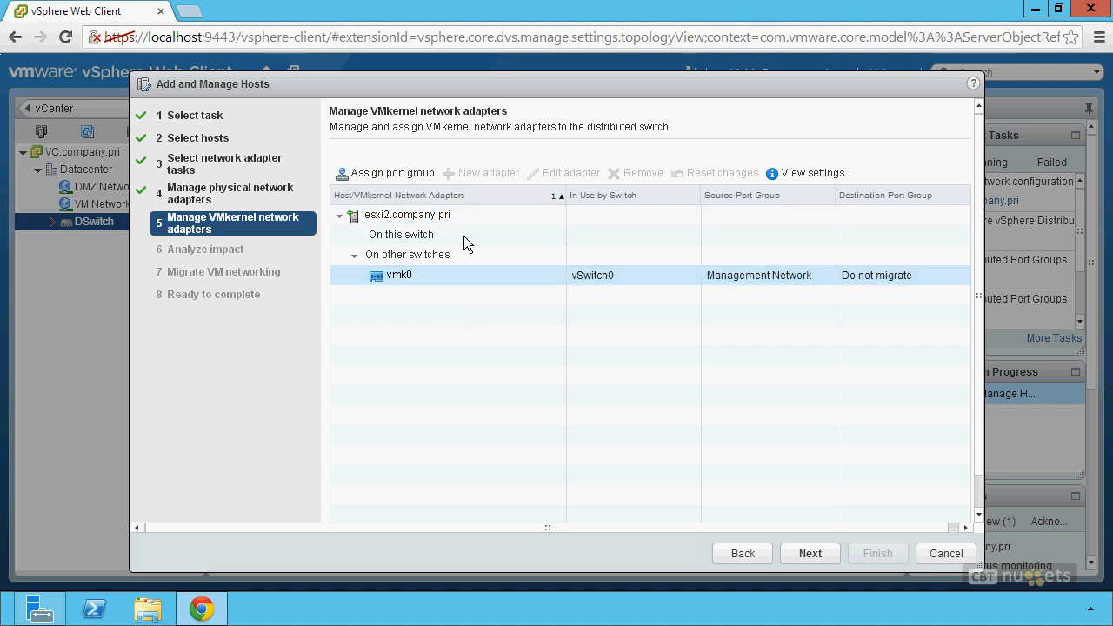
{"action": "left_click", "coordinate": [396, 177]}
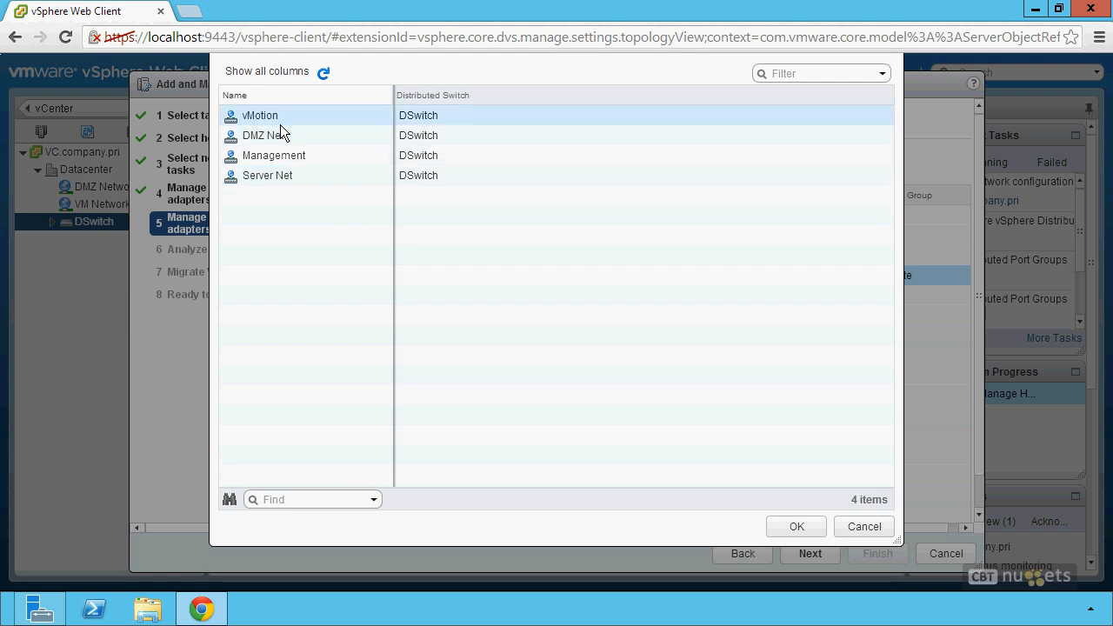
{"action": "left_click", "coordinate": [277, 160]}
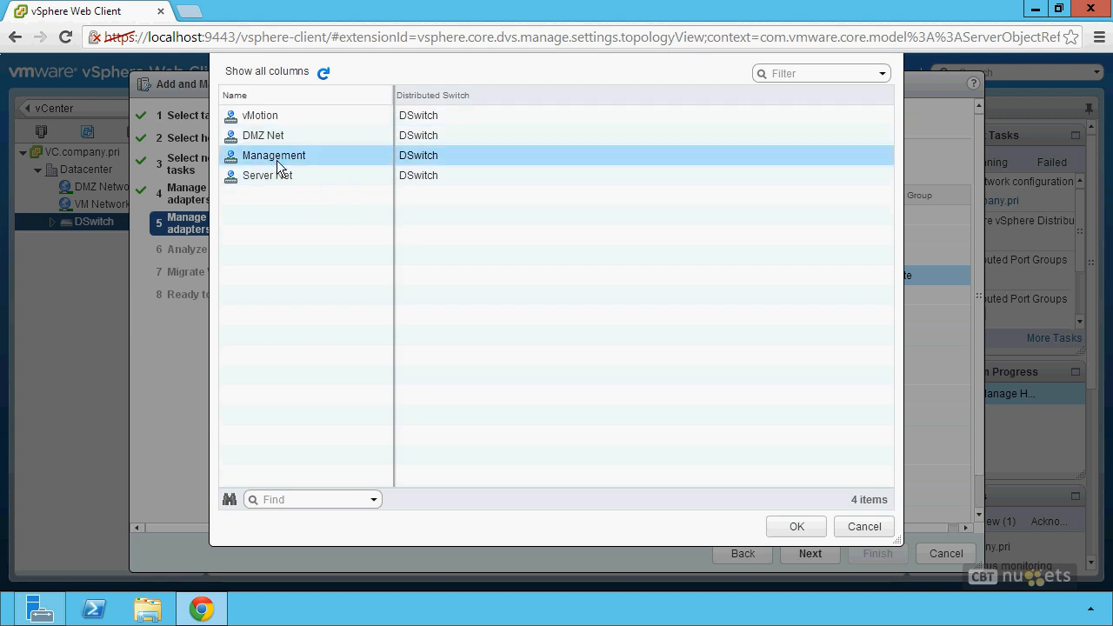
{"action": "left_click", "coordinate": [796, 528]}
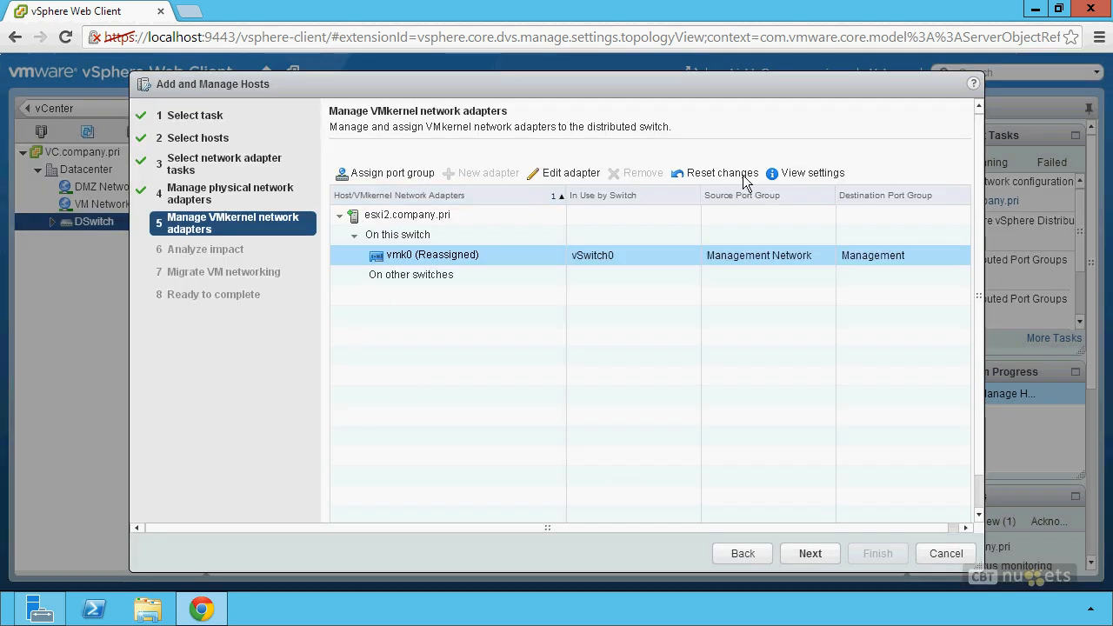
{"action": "left_click", "coordinate": [413, 287]}
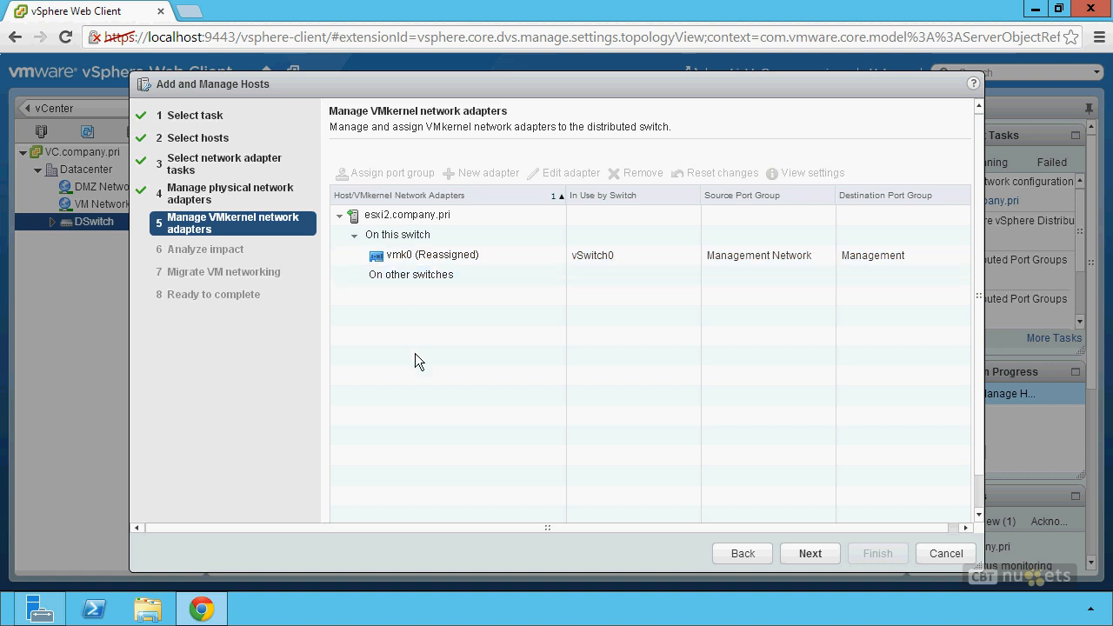
- Start a new VMkernel adapter on esxi2.company.pri with the existing vMotion distributed port group as its target
{"action": "left_click", "coordinate": [409, 216]}
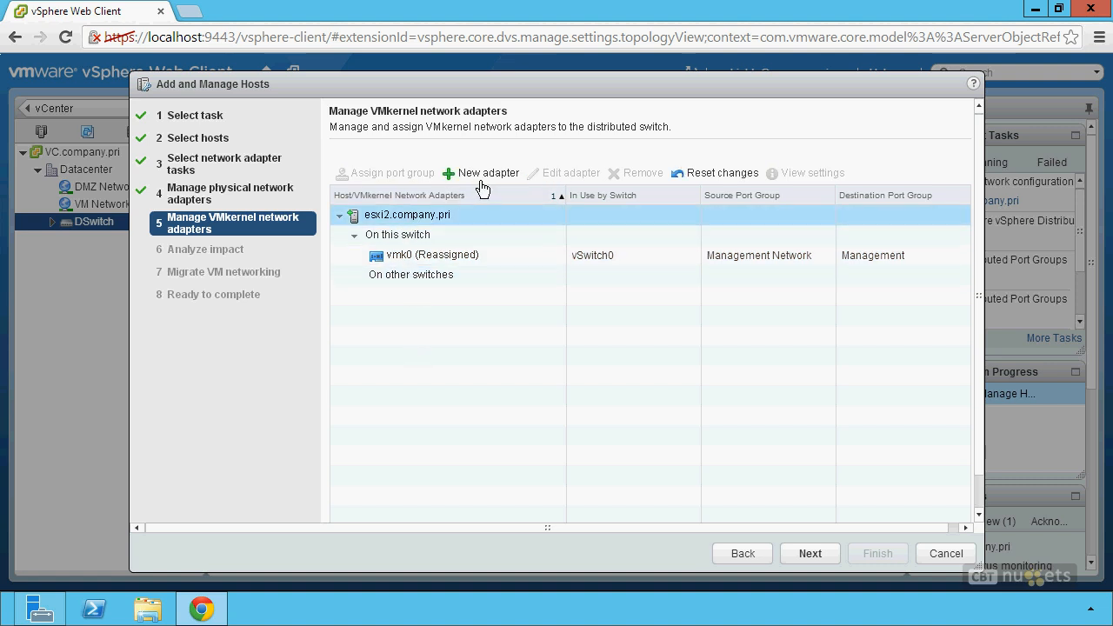
{"action": "left_click", "coordinate": [481, 173]}
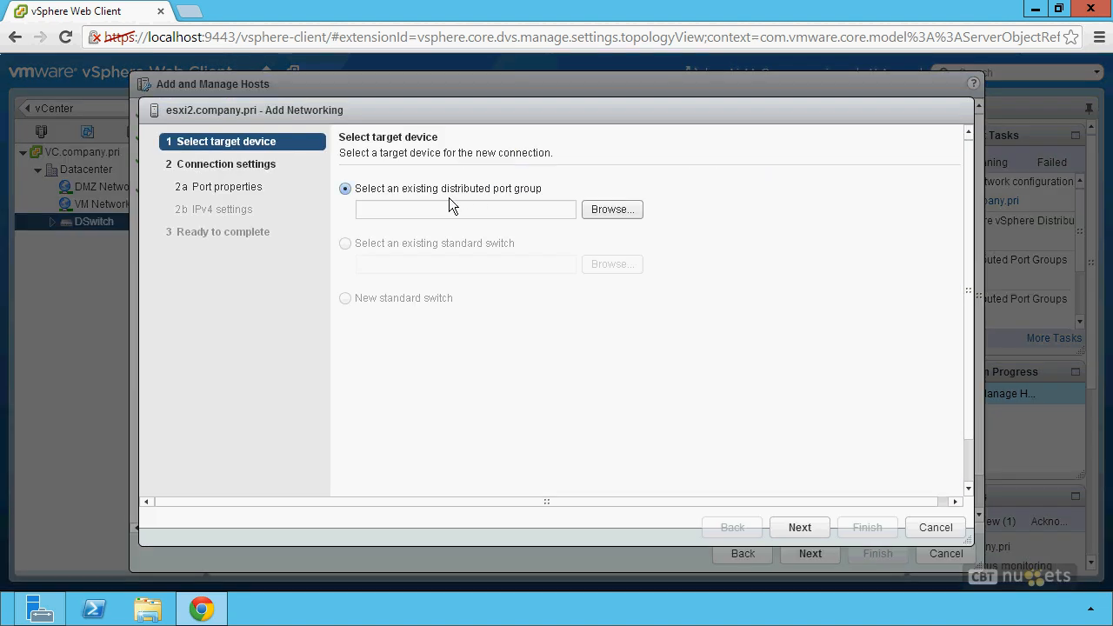
{"action": "left_click", "coordinate": [624, 215]}
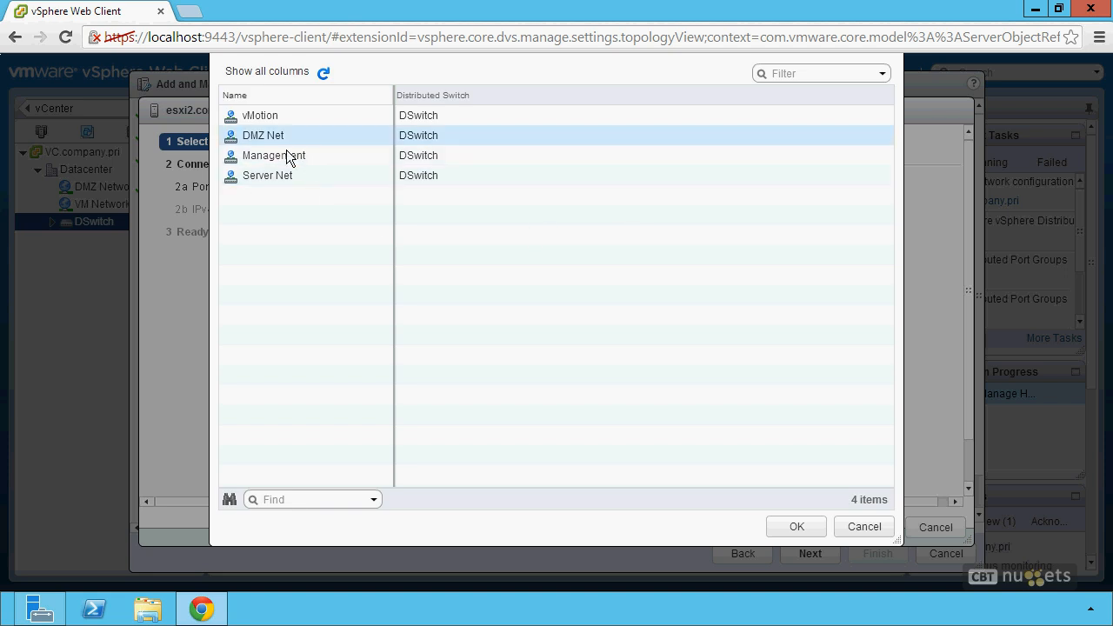
{"action": "left_click", "coordinate": [261, 115]}
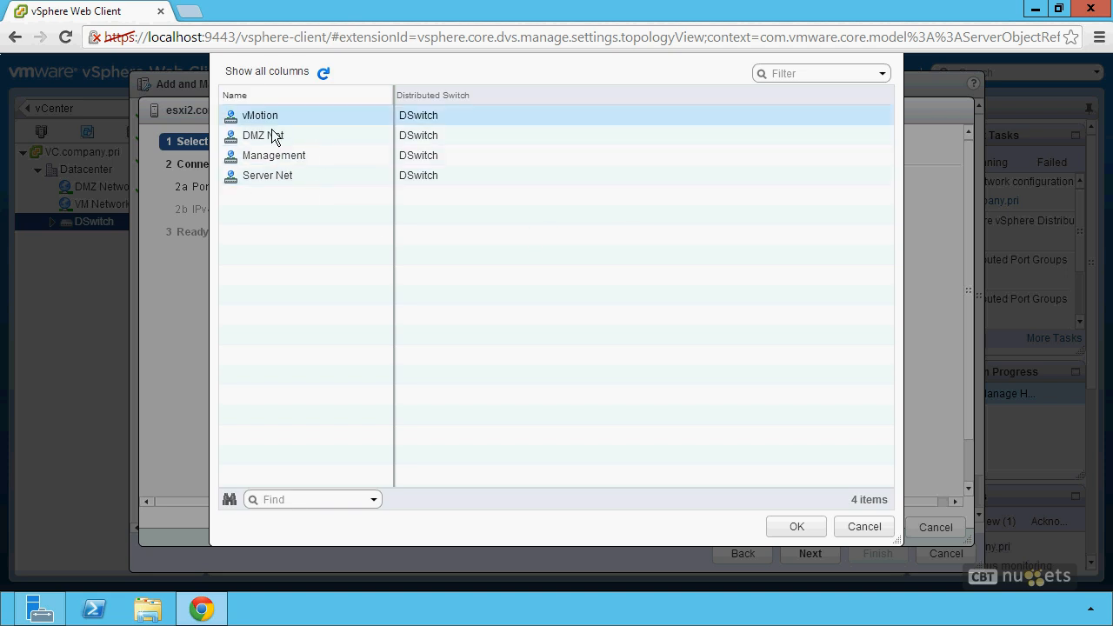
{"action": "left_click", "coordinate": [788, 529]}
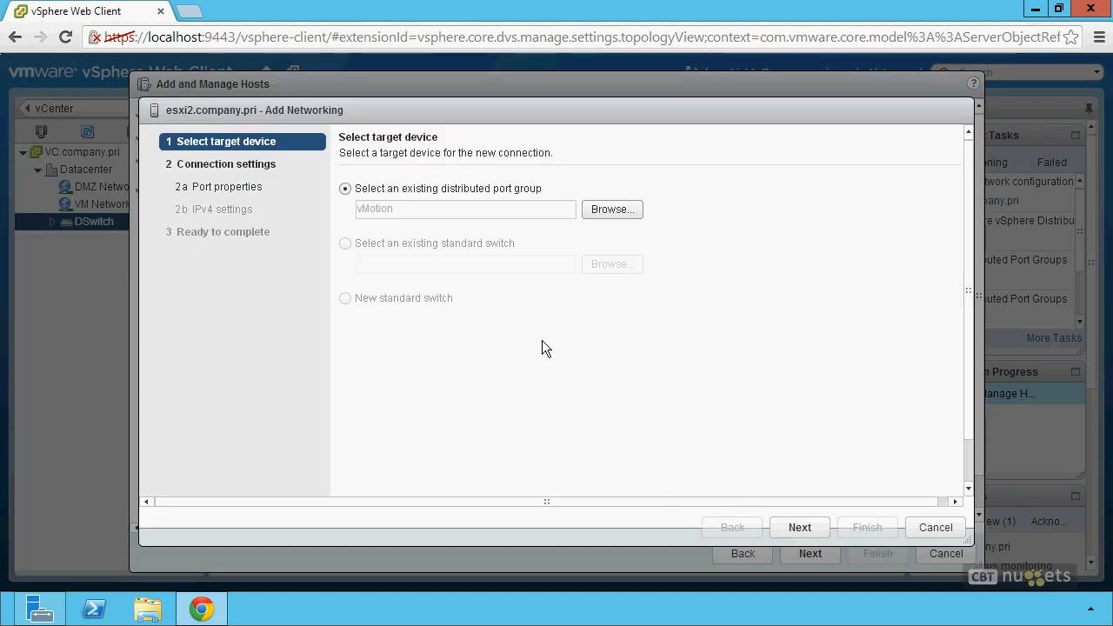
{"action": "left_click", "coordinate": [799, 527]}
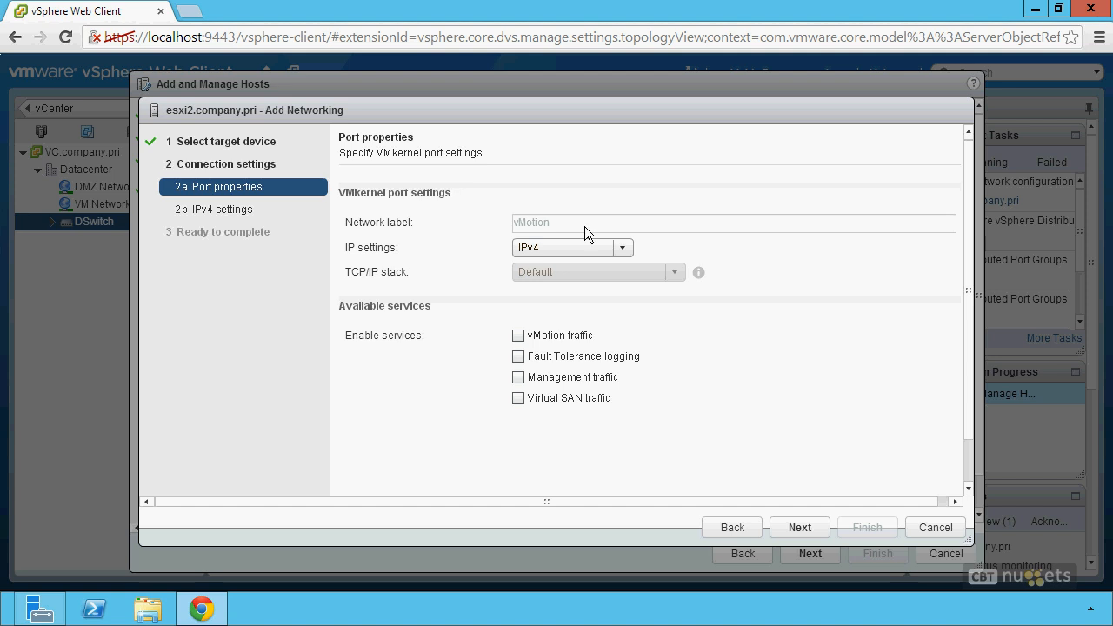
- Enable vMotion traffic on the new adapter, keep automatic IPv4 settings, and finish creating it
{"action": "left_click", "coordinate": [520, 338]}
{"action": "left_click", "coordinate": [796, 527]}
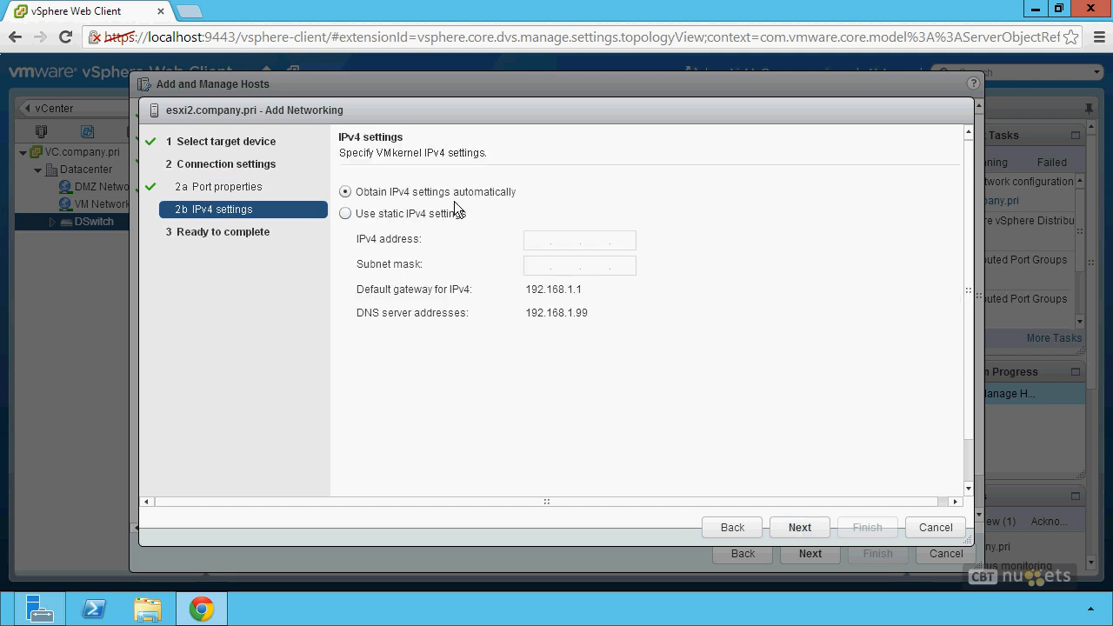
{"action": "left_click", "coordinate": [800, 535]}
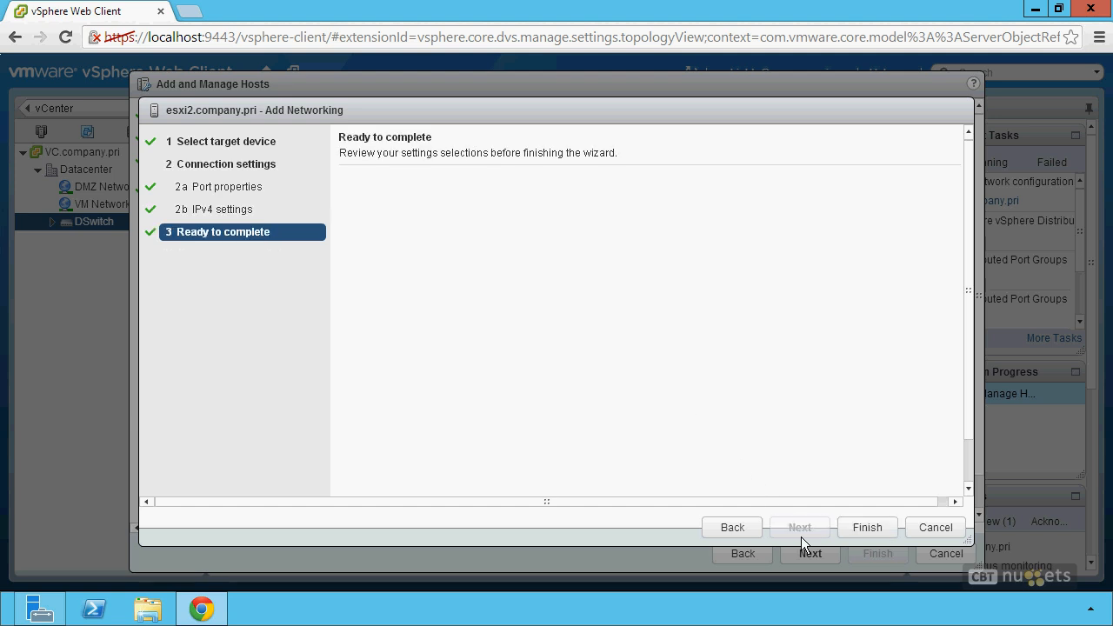
{"action": "left_click", "coordinate": [867, 528]}
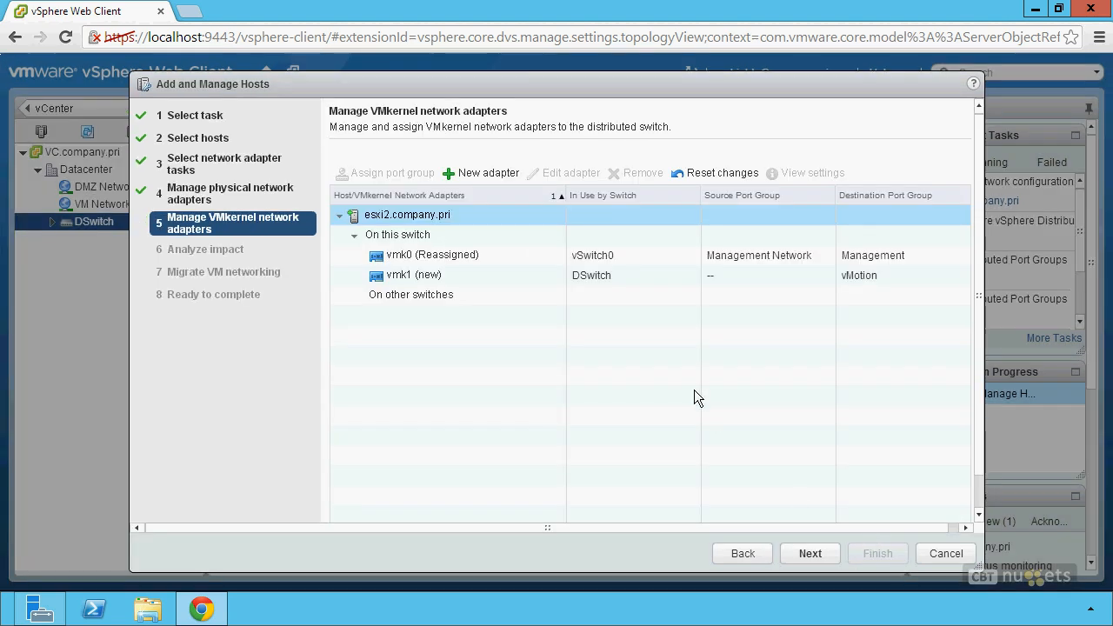
- Accept the impact analysis, migrate no virtual machines, and finish adding esxi2.company.pri to DSwitch
{"action": "left_click", "coordinate": [408, 275]}
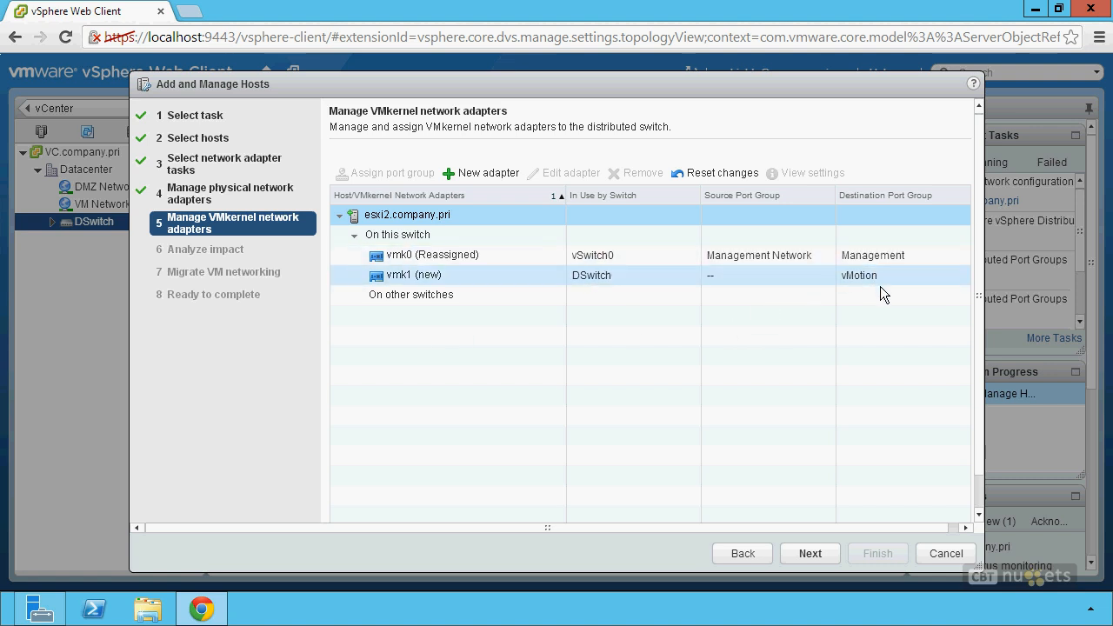
{"action": "left_click", "coordinate": [826, 559]}
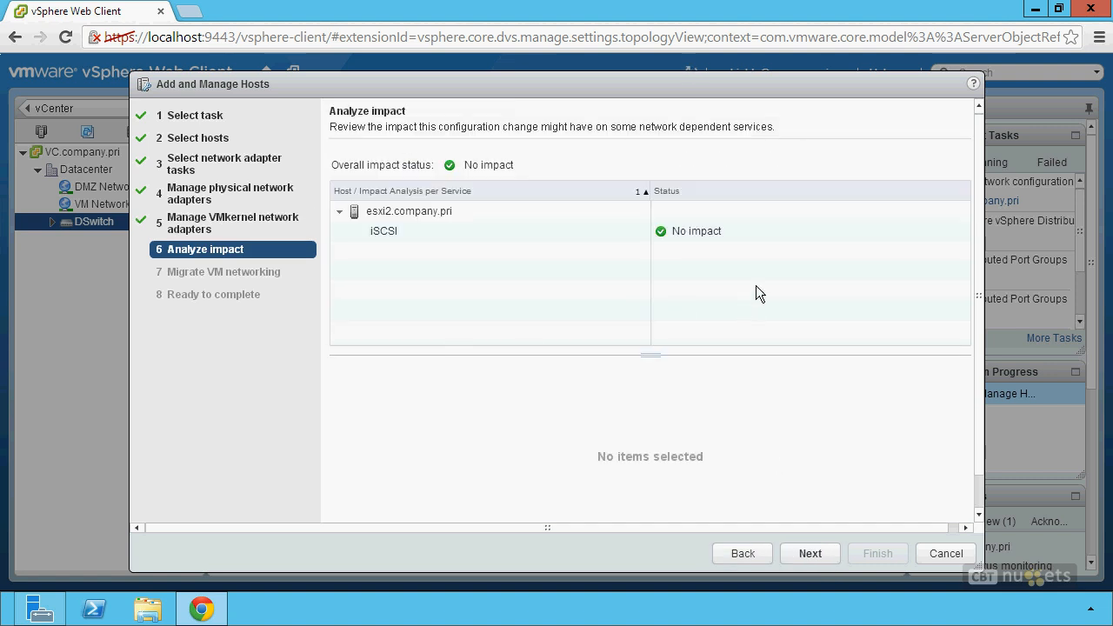
{"action": "left_click", "coordinate": [813, 556]}
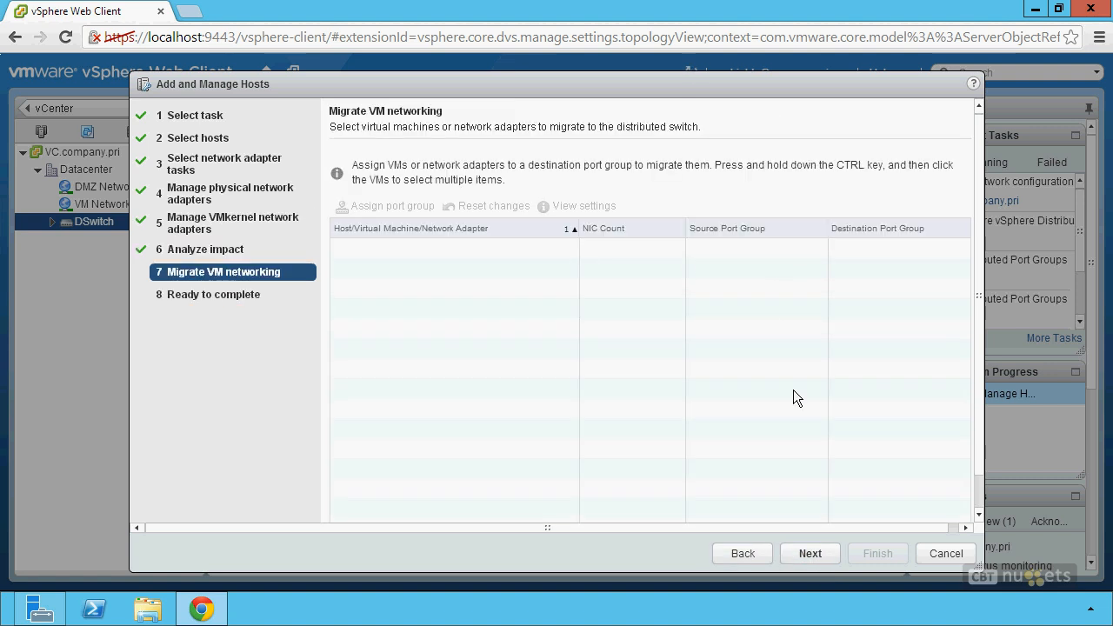
{"action": "left_click", "coordinate": [818, 559]}
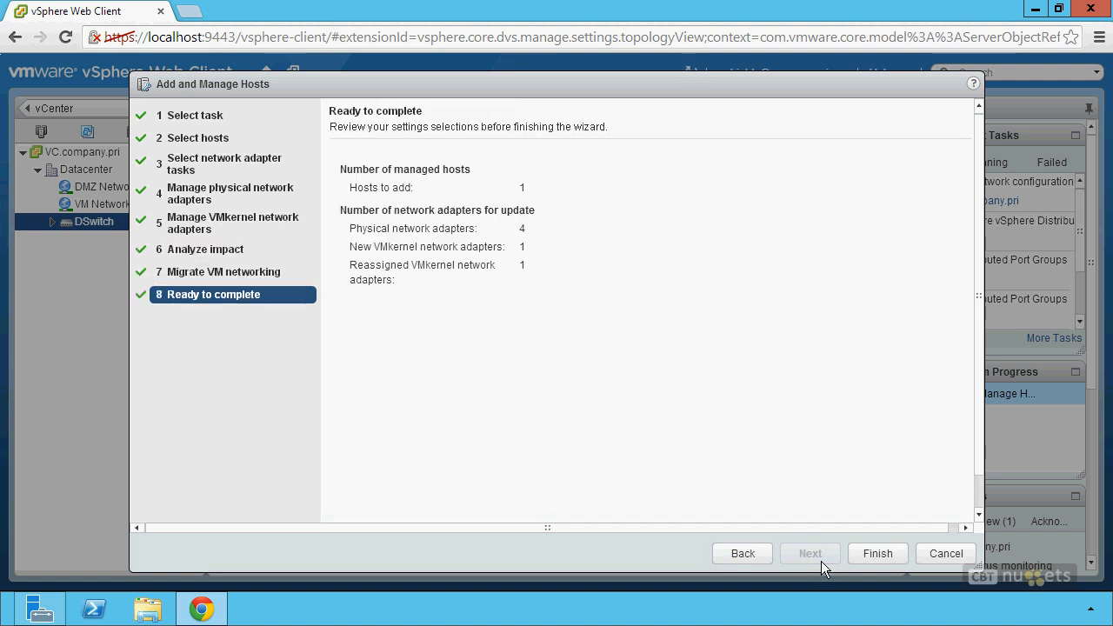
{"action": "left_click", "coordinate": [878, 556]}
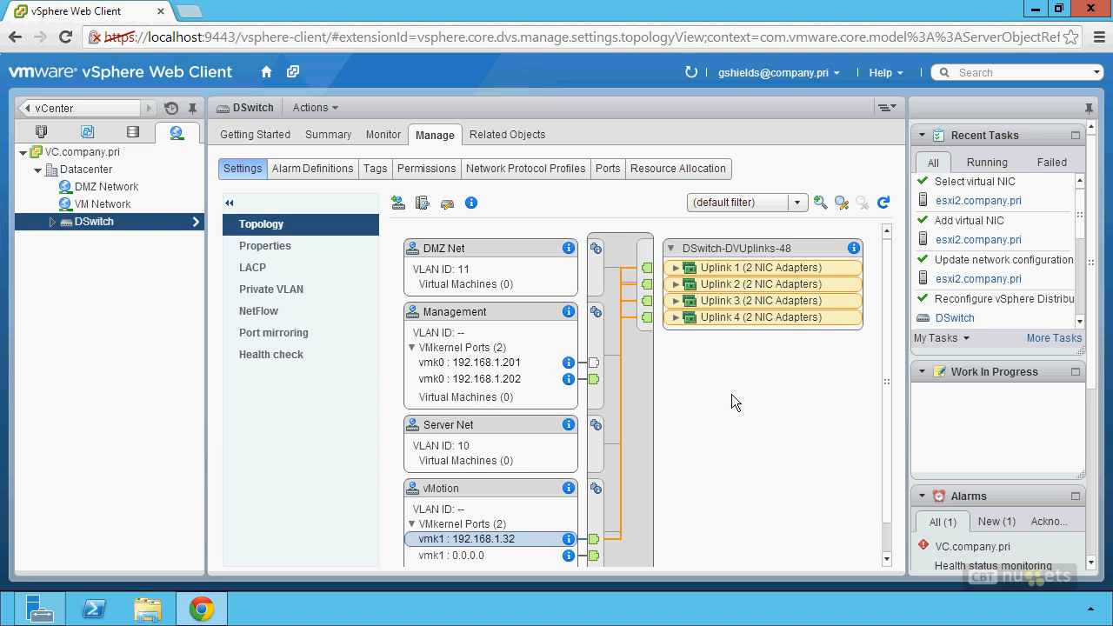
- Expand all four uplinks in the DSwitch topology and trace the path of Management port vmk0 at 192.168.1.201
{"action": "left_click", "coordinate": [677, 268]}
{"action": "left_click", "coordinate": [678, 351]}
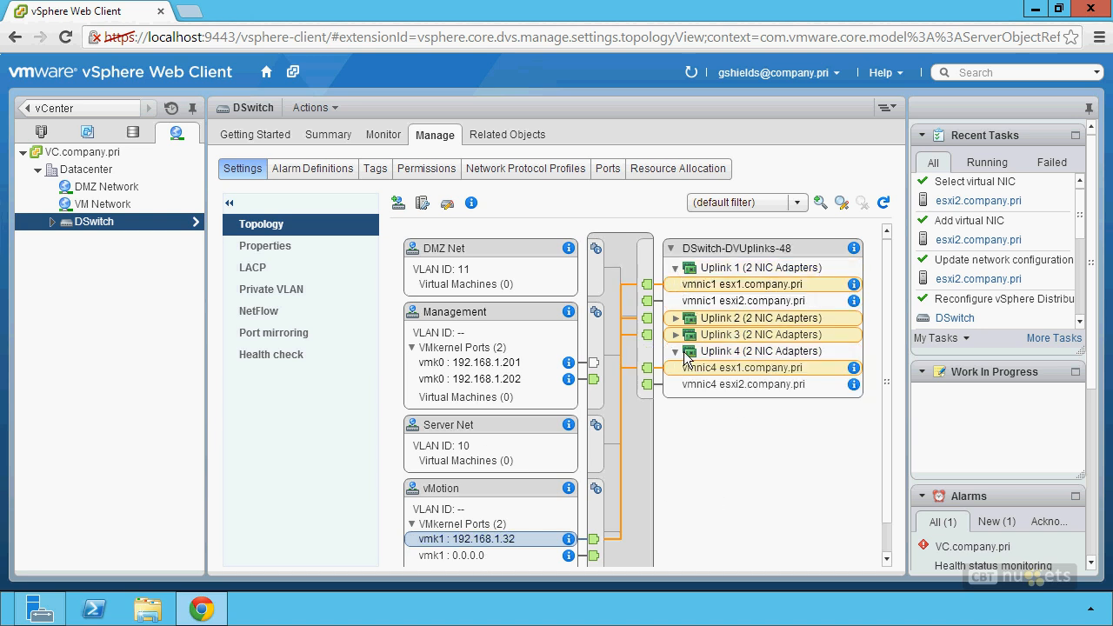
{"action": "left_click", "coordinate": [677, 335]}
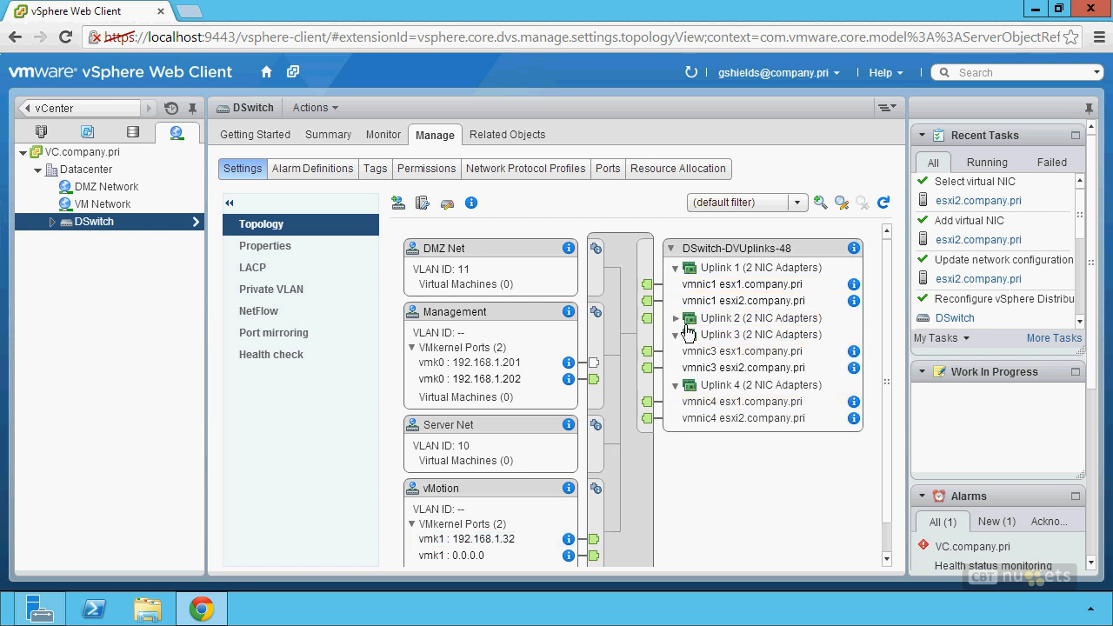
{"action": "left_click", "coordinate": [677, 318]}
{"action": "left_click", "coordinate": [511, 368]}
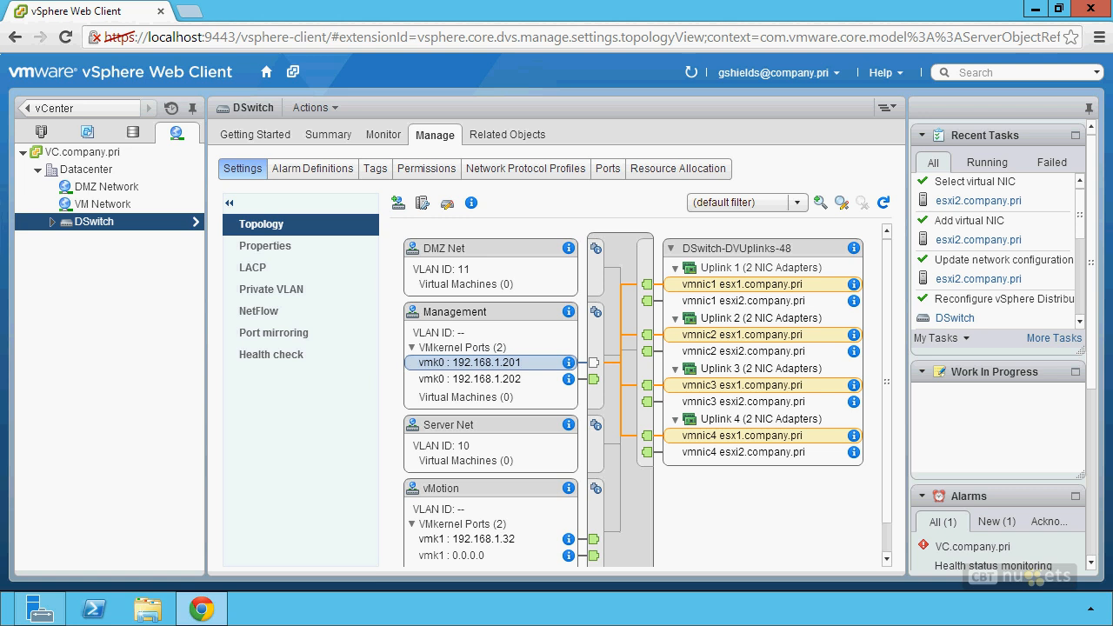
- Examine the DSwitch port list, including connectees, port groups, link state, VLAN IDs and packet statistics columns
{"action": "left_click", "coordinate": [608, 169]}
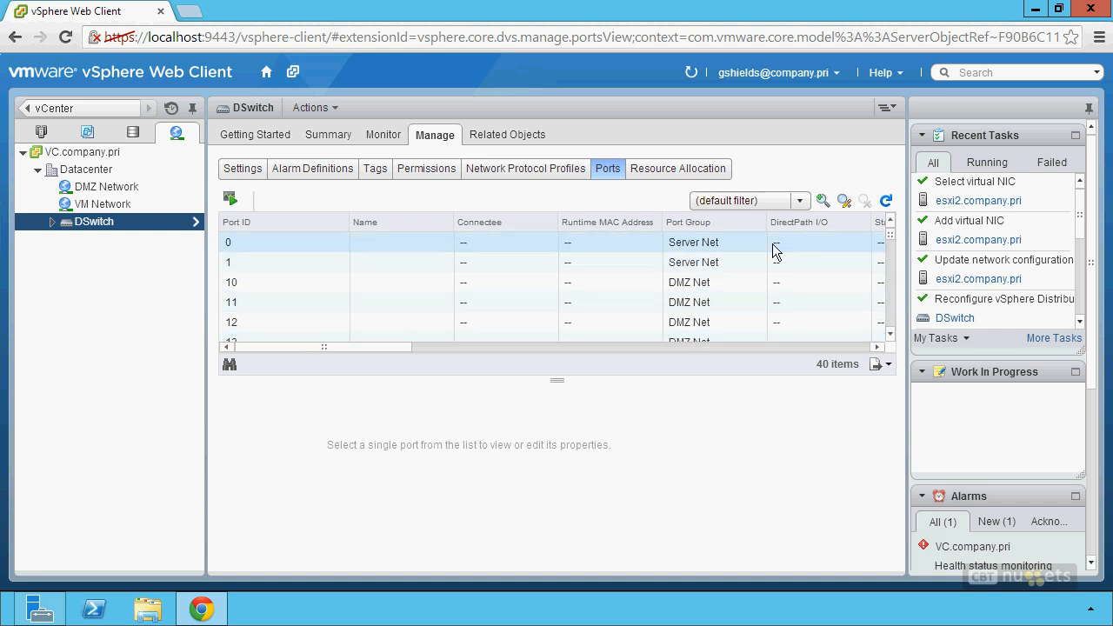
{"action": "scroll", "coordinate": [900, 276], "scroll_direction": "down", "scroll_amount": 4}
{"action": "scroll", "coordinate": [900, 276], "scroll_direction": "up", "scroll_amount": 2}
{"action": "scroll", "coordinate": [900, 276], "scroll_direction": "down", "scroll_amount": 2}
{"action": "scroll", "coordinate": [899, 277], "scroll_direction": "up", "scroll_amount": 2}
{"action": "scroll", "coordinate": [900, 278], "scroll_direction": "down", "scroll_amount": 4}
{"action": "scroll", "coordinate": [900, 287], "scroll_direction": "down", "scroll_amount": 6}
{"action": "scroll", "coordinate": [902, 320], "scroll_direction": "up", "scroll_amount": 1}
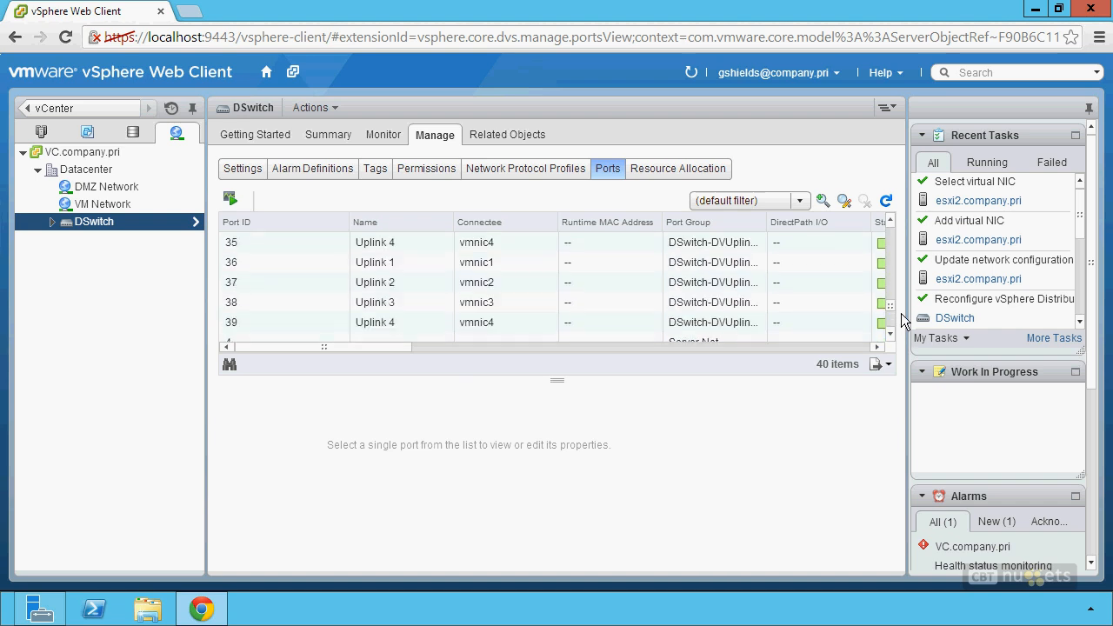
{"action": "scroll", "coordinate": [901, 320], "scroll_direction": "down", "scroll_amount": 2}
{"action": "scroll", "coordinate": [899, 320], "scroll_direction": "up", "scroll_amount": 7}
{"action": "left_click_drag", "start_coordinate": [409, 356], "coordinate": [530, 370]}
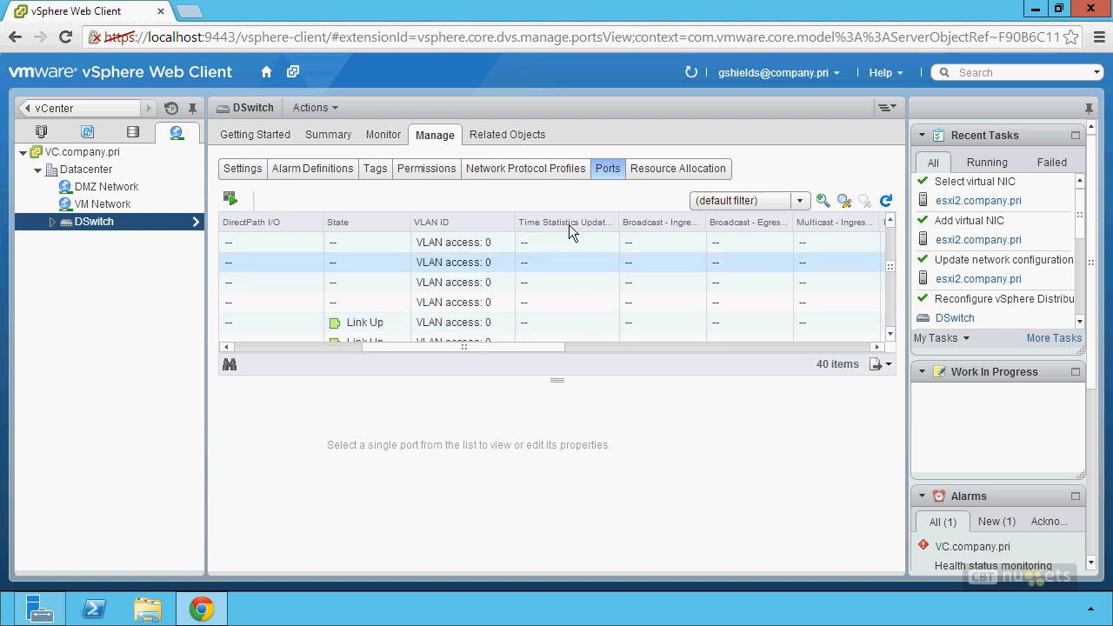
{"action": "left_click_drag", "start_coordinate": [543, 353], "coordinate": [872, 349]}
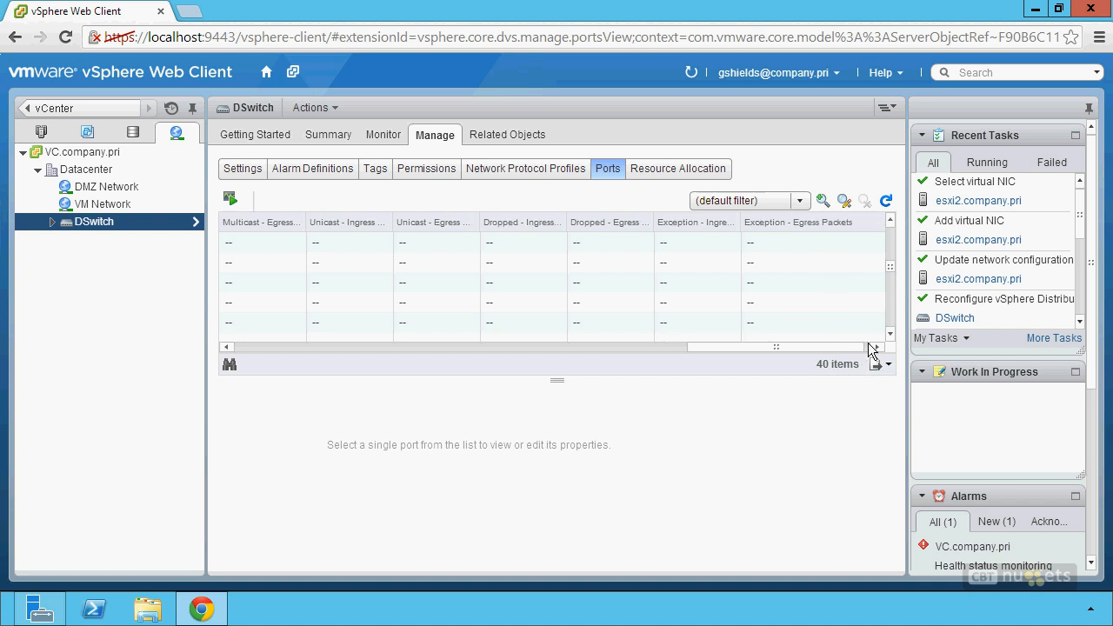
{"action": "left_click_drag", "start_coordinate": [873, 348], "coordinate": [224, 373]}
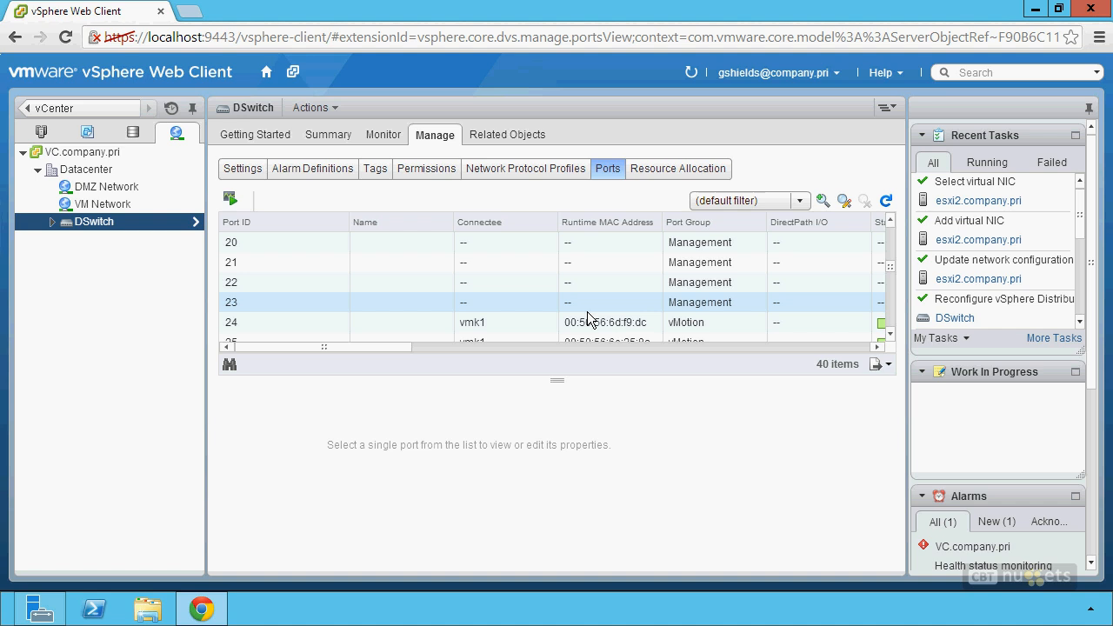
- Start monitoring port state and examine the traffic statistics for port 17 in the Management port group
{"action": "left_click_drag", "start_coordinate": [893, 271], "coordinate": [903, 251]}
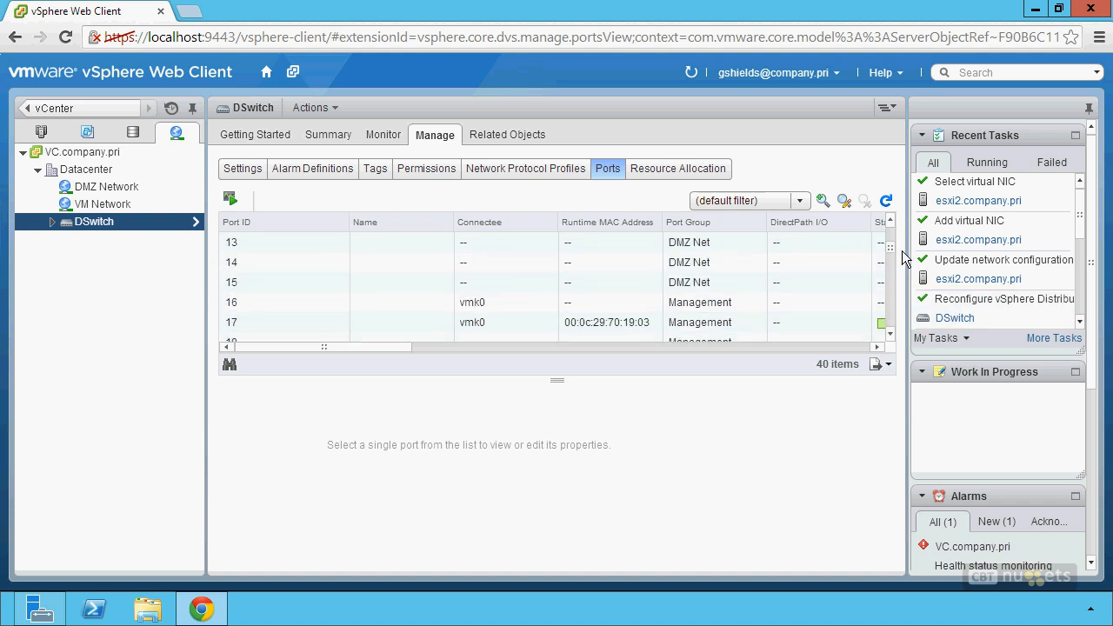
{"action": "scroll", "coordinate": [556, 287], "scroll_direction": "down", "scroll_amount": 1}
{"action": "left_click", "coordinate": [626, 293]}
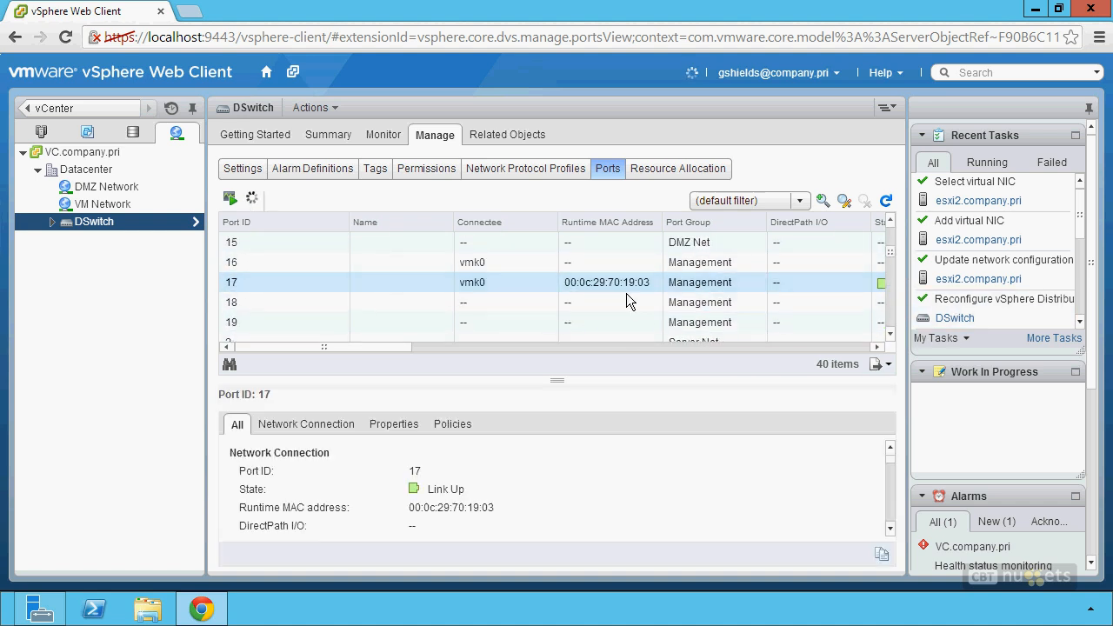
{"action": "left_click", "coordinate": [236, 203]}
{"action": "left_click_drag", "start_coordinate": [390, 356], "coordinate": [568, 368]}
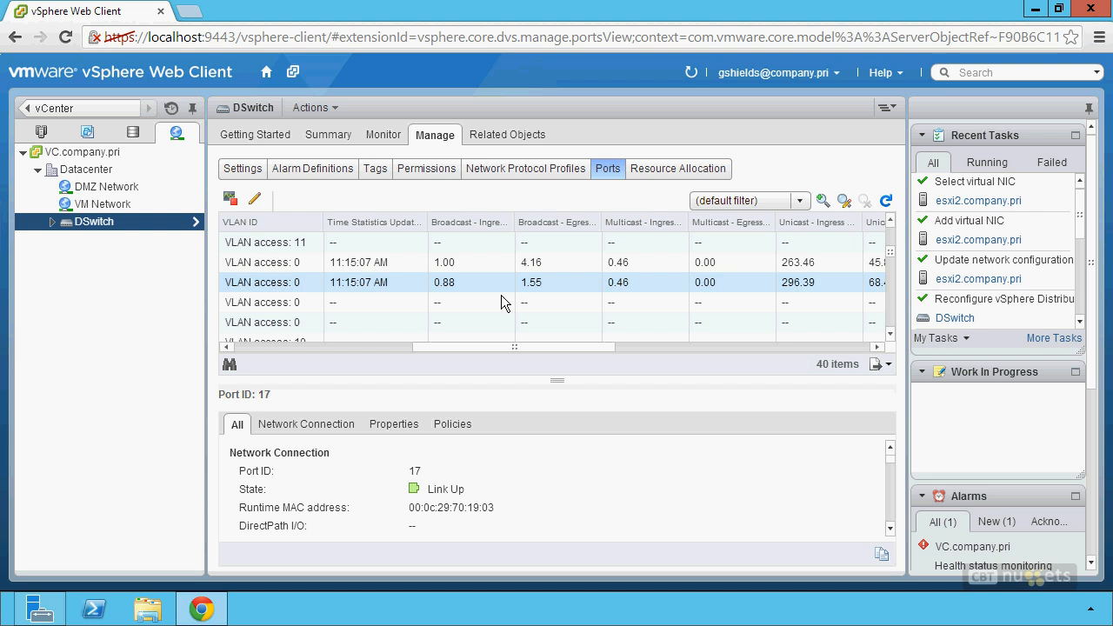
{"action": "left_click", "coordinate": [501, 289]}
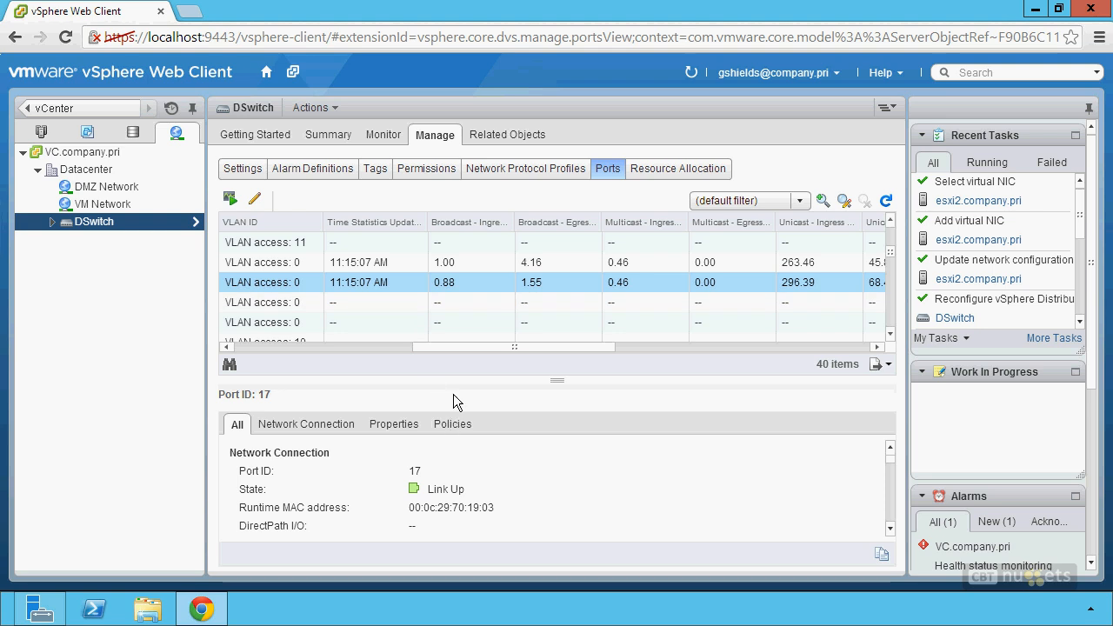
- Return to the DSwitch topology, expand the switch's port groups in the inventory, and select Server Net
{"action": "left_click", "coordinate": [242, 170]}
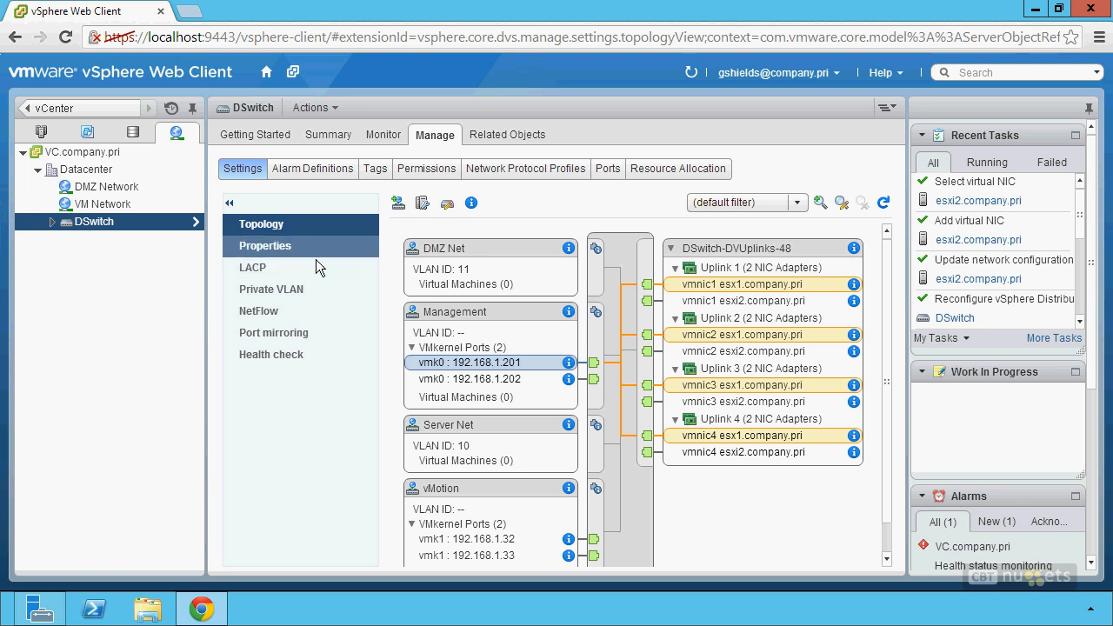
{"action": "left_click", "coordinate": [56, 224]}
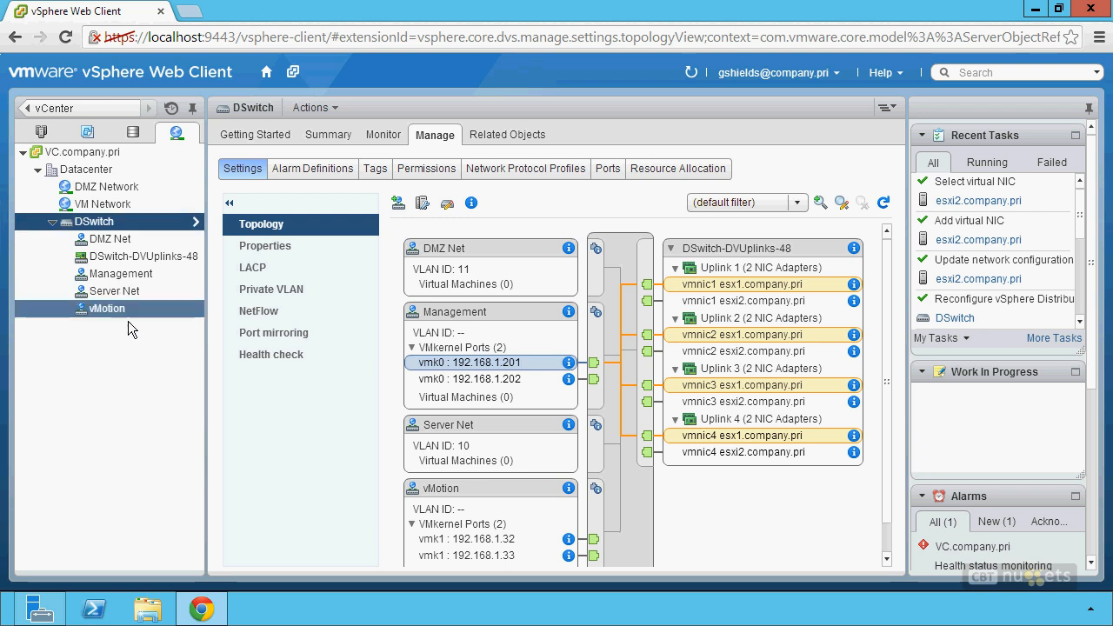
{"action": "left_click", "coordinate": [131, 294]}
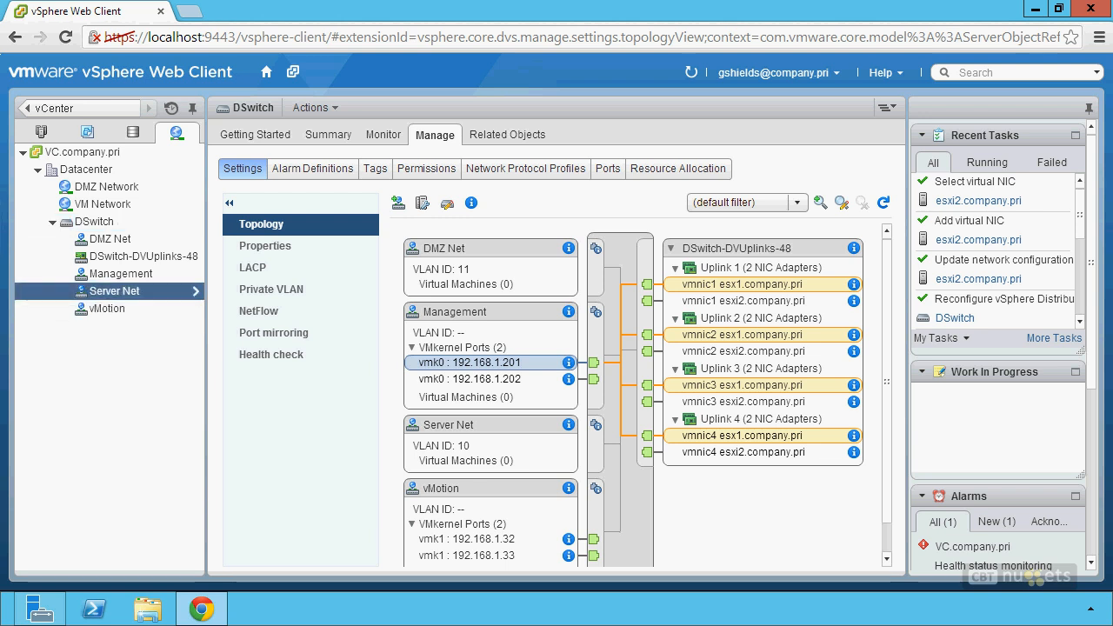
- Examine the load balancing options in Server Net's teaming and failover settings, and close the settings without changes
{"action": "right_click", "coordinate": [130, 297]}
{"action": "left_click", "coordinate": [152, 318]}
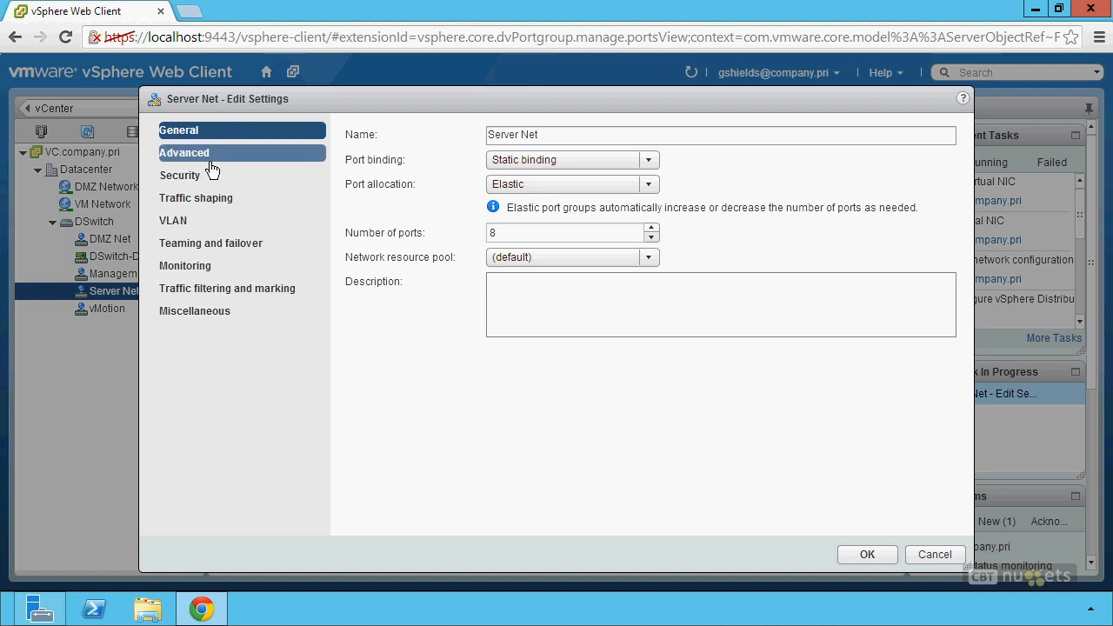
{"action": "left_click", "coordinate": [208, 248]}
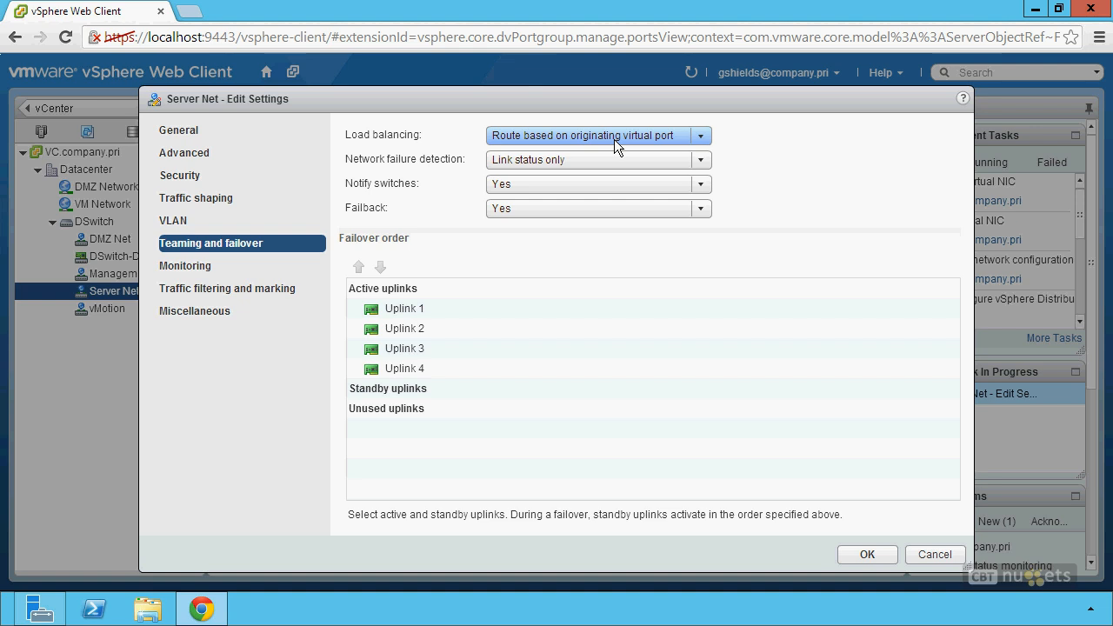
{"action": "left_click", "coordinate": [710, 144]}
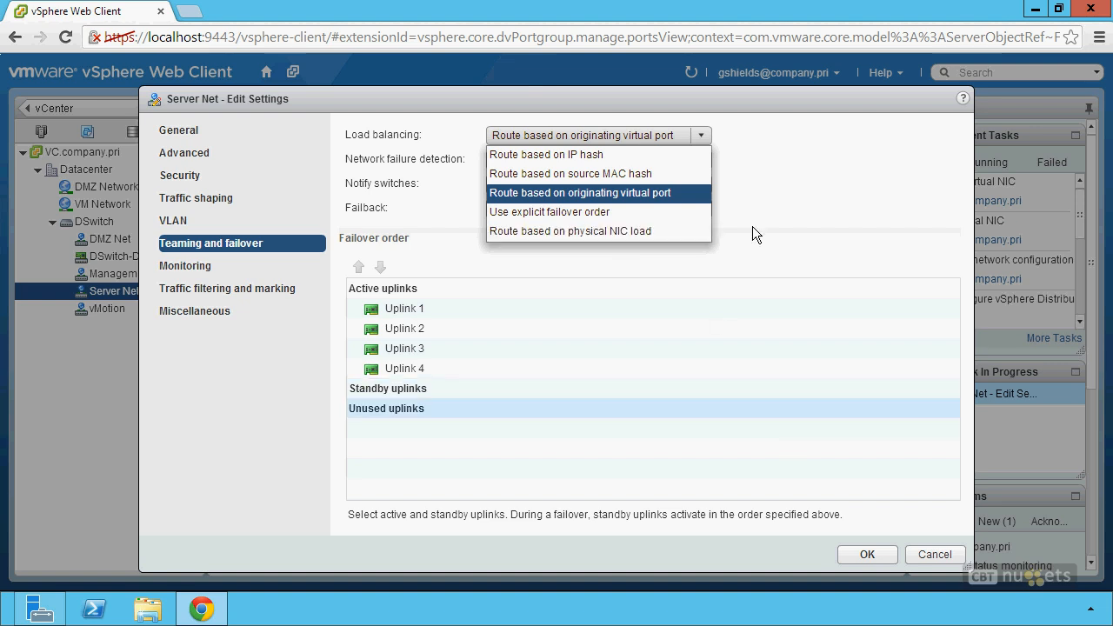
{"action": "left_click", "coordinate": [943, 563]}
{"action": "left_click", "coordinate": [944, 563]}
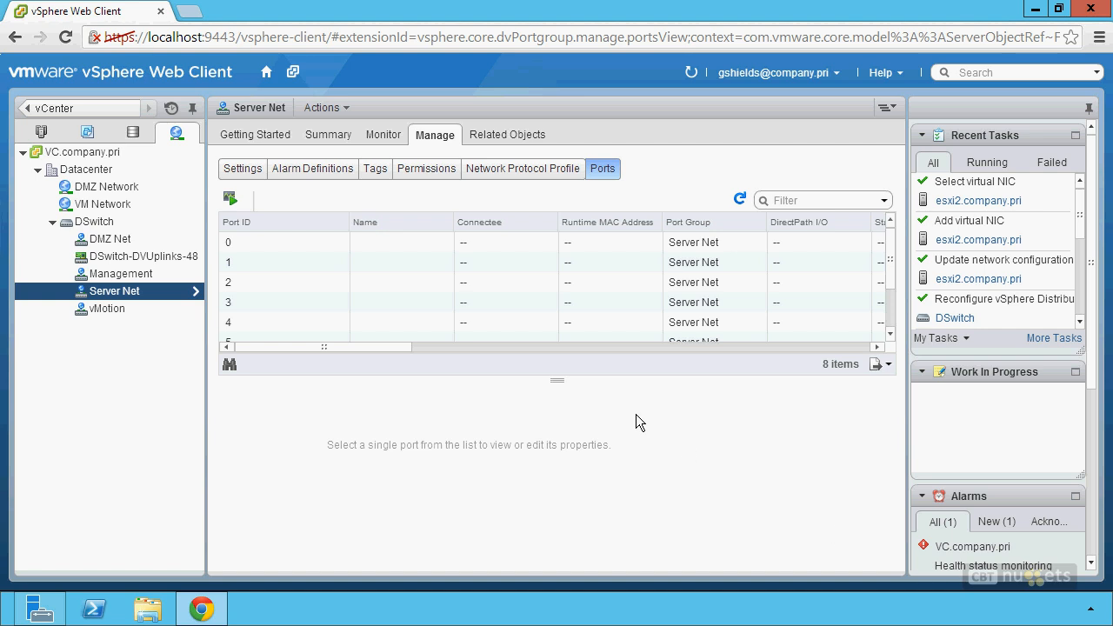
- Return to DSwitch and display its LACP settings with the list of link aggregation groups
{"action": "left_click", "coordinate": [97, 228]}
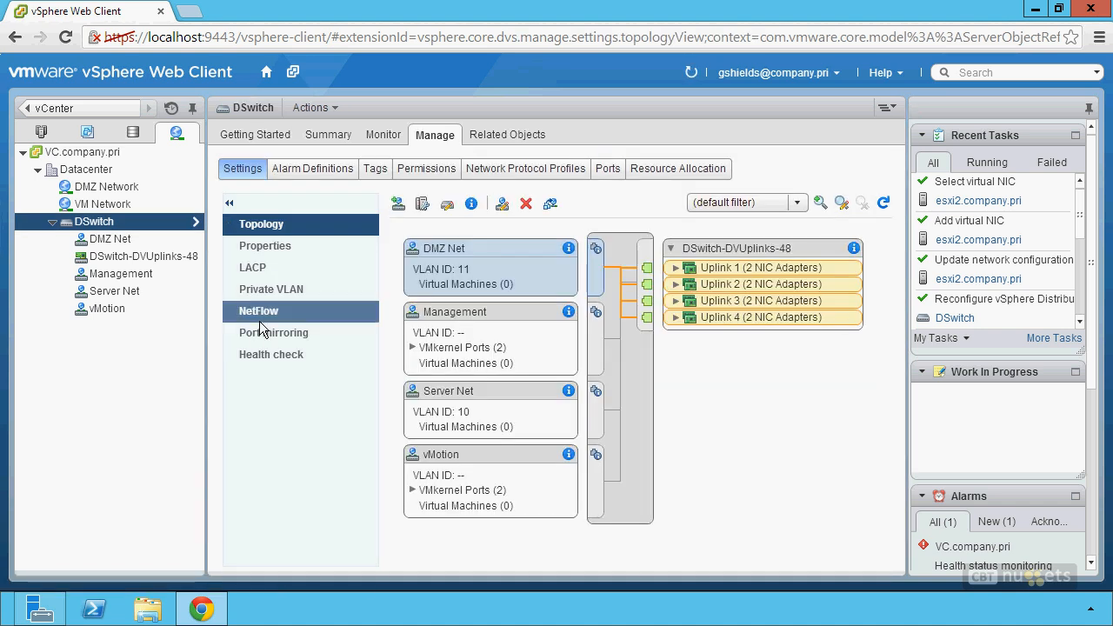
{"action": "left_click", "coordinate": [260, 268]}
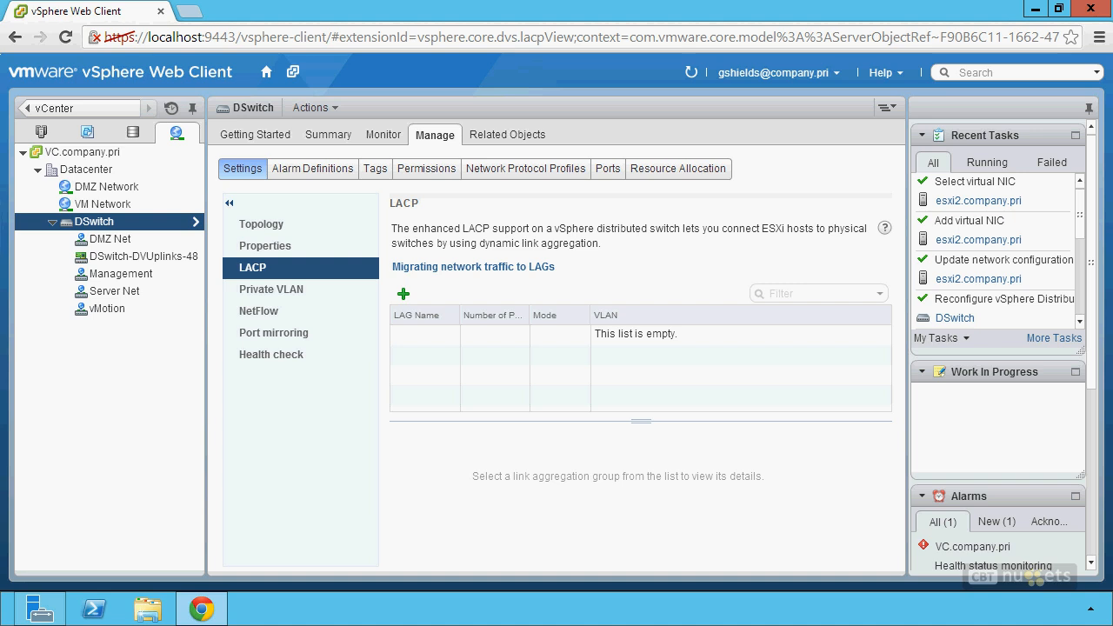
{"action": "left_click_drag", "start_coordinate": [515, 310], "coordinate": [584, 301]}
{"action": "mouse_move", "coordinate": [620, 377]}
{"action": "left_mouse_down"}
{"action": "mouse_move", "coordinate": [633, 373]}
{"action": "mouse_move", "coordinate": [505, 385]}
{"action": "mouse_move", "coordinate": [702, 365]}
{"action": "mouse_move", "coordinate": [561, 355]}
{"action": "mouse_move", "coordinate": [570, 368]}
{"action": "left_mouse_up"}
{"action": "left_click_drag", "start_coordinate": [588, 370], "coordinate": [591, 383]}
{"action": "mouse_move", "coordinate": [556, 421]}
{"action": "left_mouse_down"}
{"action": "mouse_move", "coordinate": [551, 463]}
{"action": "mouse_move", "coordinate": [523, 452]}
{"action": "mouse_move", "coordinate": [560, 430]}
{"action": "mouse_move", "coordinate": [599, 465]}
{"action": "left_mouse_up"}
{"action": "left_click_drag", "start_coordinate": [586, 454], "coordinate": [601, 452]}
{"action": "mouse_move", "coordinate": [676, 427]}
{"action": "left_mouse_down"}
{"action": "mouse_move", "coordinate": [727, 459]}
{"action": "mouse_move", "coordinate": [680, 426]}
{"action": "mouse_move", "coordinate": [675, 457]}
{"action": "left_mouse_up"}
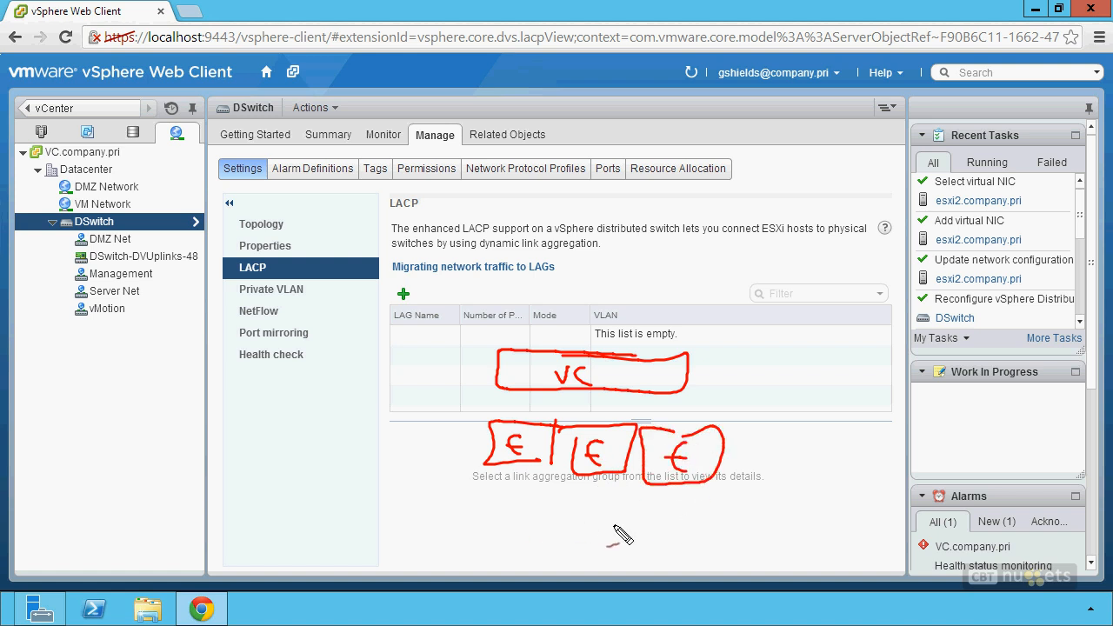
{"action": "mouse_move", "coordinate": [666, 524]}
{"action": "left_mouse_down"}
{"action": "mouse_move", "coordinate": [552, 539]}
{"action": "mouse_move", "coordinate": [656, 523]}
{"action": "left_mouse_up"}
{"action": "left_click_drag", "start_coordinate": [533, 471], "coordinate": [559, 508]}
{"action": "left_click_drag", "start_coordinate": [586, 487], "coordinate": [589, 506]}
{"action": "mouse_move", "coordinate": [672, 493]}
{"action": "left_mouse_down"}
{"action": "mouse_move", "coordinate": [634, 513]}
{"action": "mouse_move", "coordinate": [641, 526]}
{"action": "left_mouse_up"}
{"action": "left_click_drag", "start_coordinate": [594, 486], "coordinate": [595, 512]}
{"action": "left_click_drag", "start_coordinate": [524, 474], "coordinate": [550, 506]}
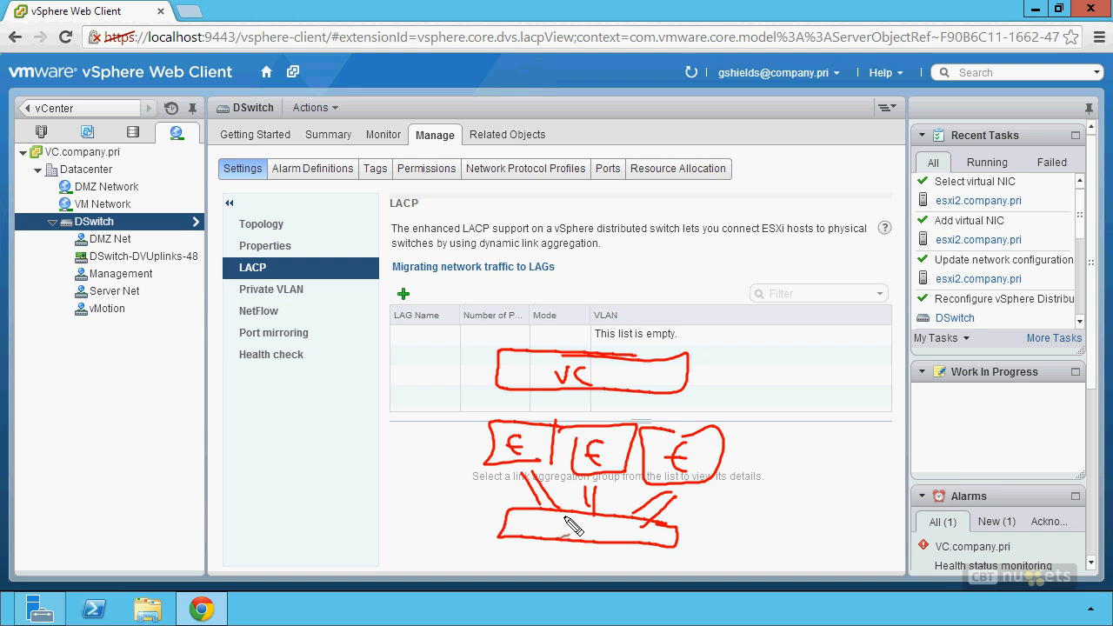
{"action": "mouse_move", "coordinate": [569, 524]}
{"action": "left_mouse_down"}
{"action": "mouse_move", "coordinate": [601, 535]}
{"action": "mouse_move", "coordinate": [556, 521]}
{"action": "mouse_move", "coordinate": [588, 548]}
{"action": "mouse_move", "coordinate": [619, 553]}
{"action": "left_mouse_up"}
{"action": "left_click_drag", "start_coordinate": [553, 560], "coordinate": [634, 527]}
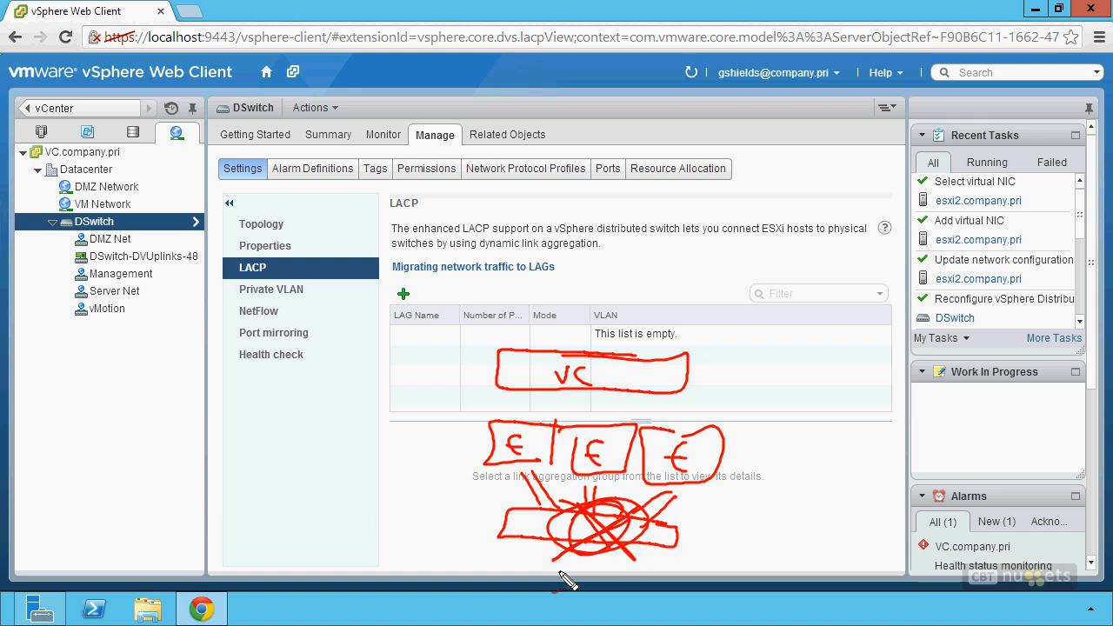
{"action": "key", "text": "Escape"}
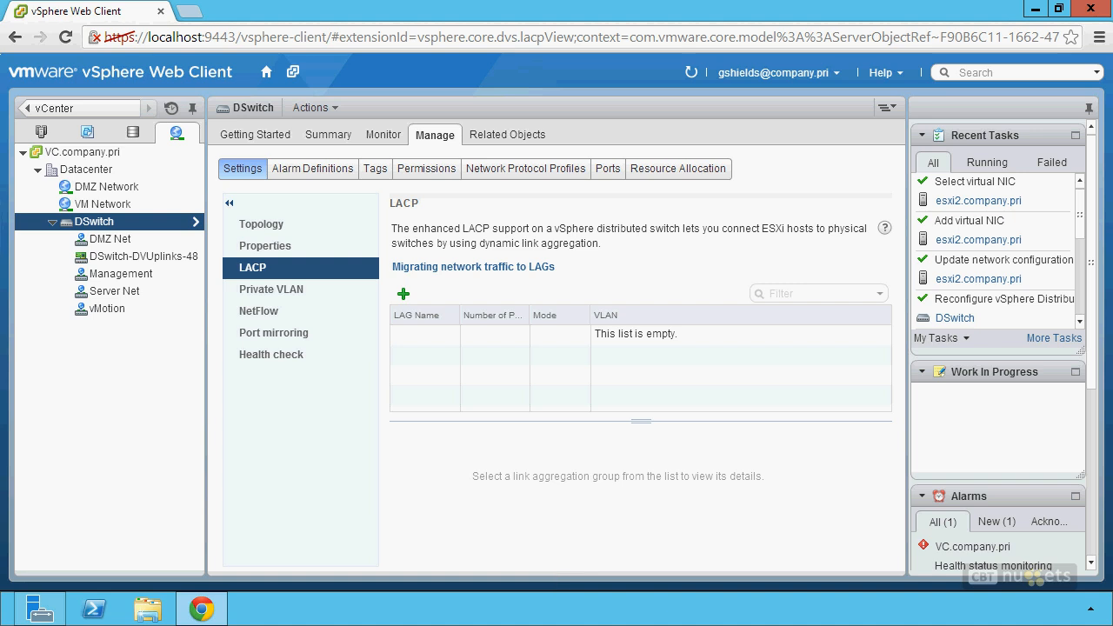
{"action": "left_click_drag", "start_coordinate": [652, 376], "coordinate": [530, 382]}
{"action": "mouse_move", "coordinate": [547, 404]}
{"action": "left_mouse_down"}
{"action": "mouse_move", "coordinate": [649, 383]}
{"action": "mouse_move", "coordinate": [668, 454]}
{"action": "left_mouse_up"}
{"action": "left_click_drag", "start_coordinate": [672, 408], "coordinate": [667, 453]}
{"action": "left_click_drag", "start_coordinate": [580, 410], "coordinate": [575, 450]}
{"action": "left_click_drag", "start_coordinate": [587, 409], "coordinate": [576, 452]}
{"action": "left_click_drag", "start_coordinate": [502, 410], "coordinate": [497, 441]}
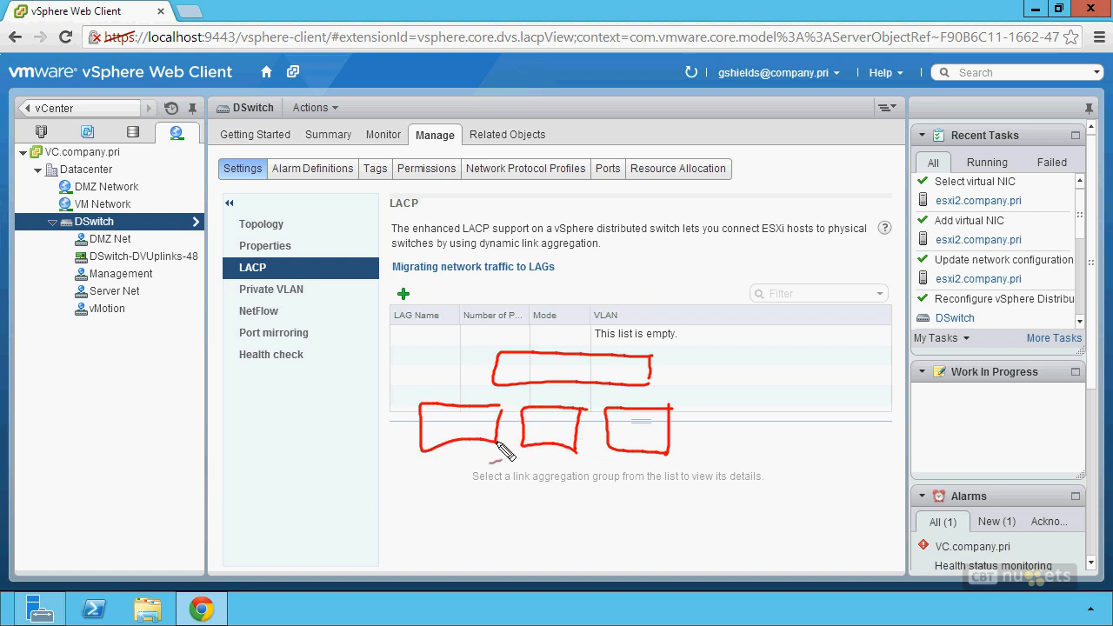
{"action": "mouse_move", "coordinate": [732, 501]}
{"action": "left_mouse_down"}
{"action": "mouse_move", "coordinate": [608, 501]}
{"action": "mouse_move", "coordinate": [735, 546]}
{"action": "left_mouse_up"}
{"action": "mouse_move", "coordinate": [561, 489]}
{"action": "left_mouse_down"}
{"action": "mouse_move", "coordinate": [441, 515]}
{"action": "mouse_move", "coordinate": [561, 489]}
{"action": "left_mouse_up"}
{"action": "left_click_drag", "start_coordinate": [644, 459], "coordinate": [637, 486]}
{"action": "left_click_drag", "start_coordinate": [478, 450], "coordinate": [602, 498]}
{"action": "left_click_drag", "start_coordinate": [596, 458], "coordinate": [541, 492]}
{"action": "left_click_drag", "start_coordinate": [548, 455], "coordinate": [458, 479]}
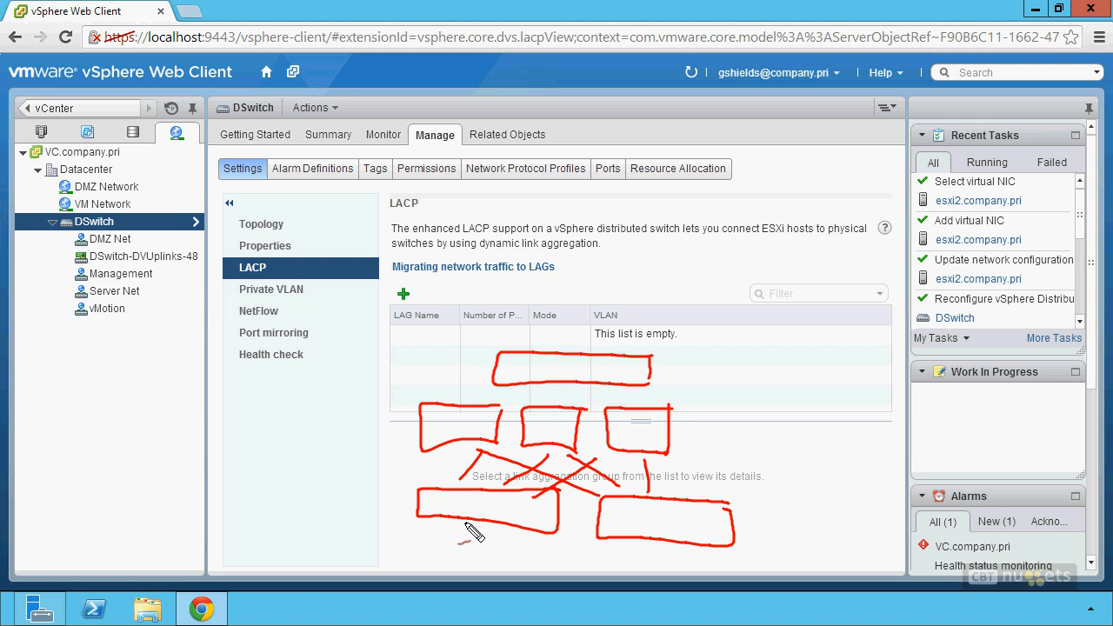
{"action": "key", "text": "Escape"}
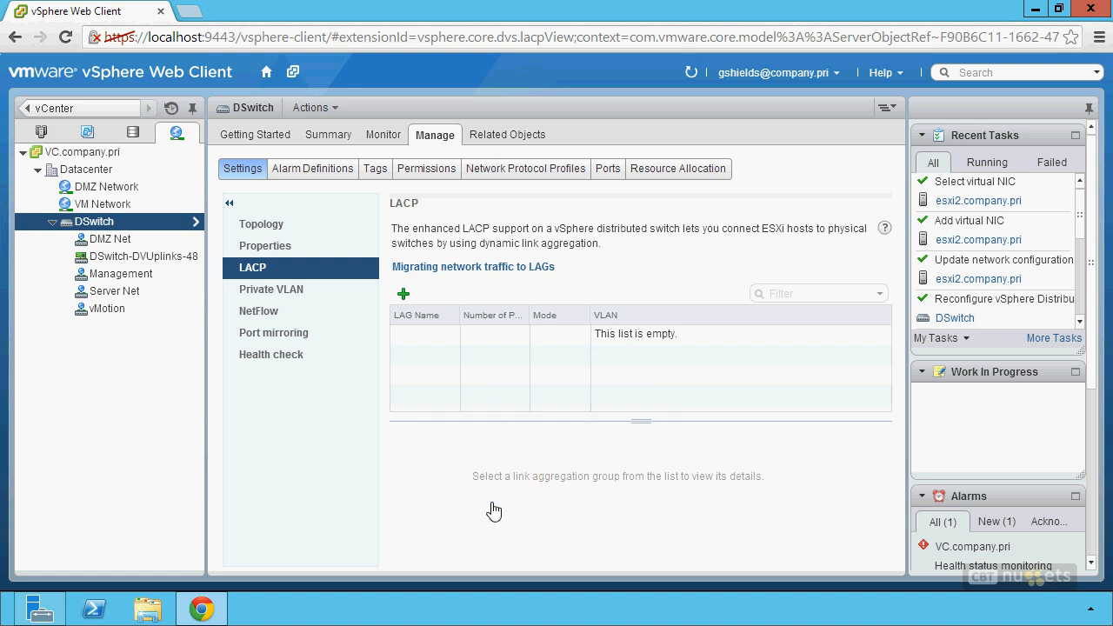
- Examine the settings and load balancing modes offered for a new link aggregation group, and cancel without creating one
{"action": "left_click", "coordinate": [403, 294]}
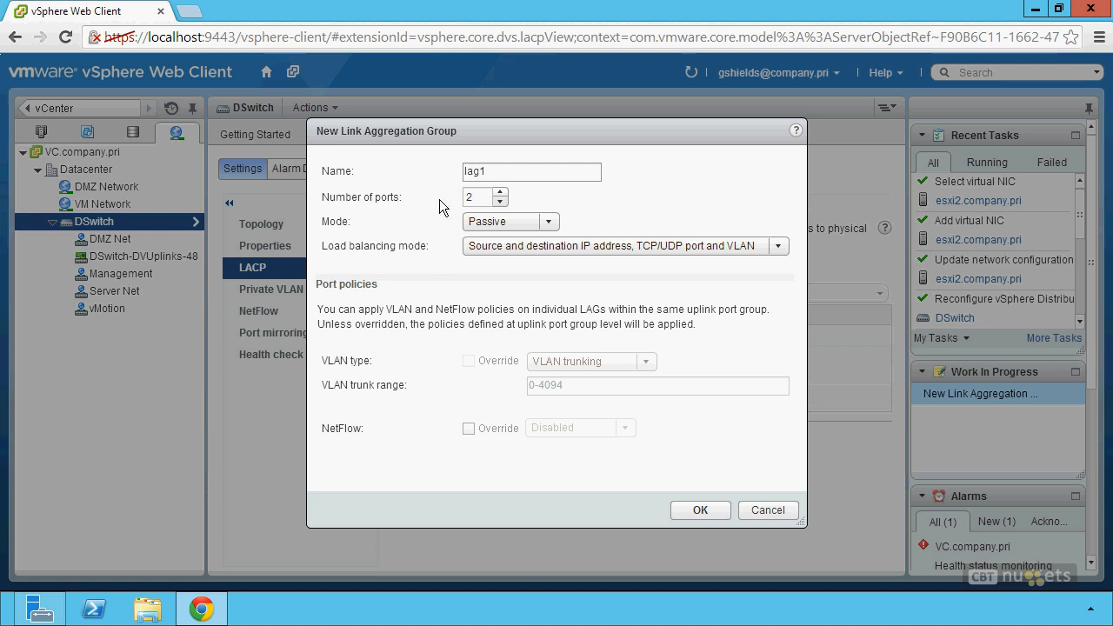
{"action": "left_click", "coordinate": [503, 246]}
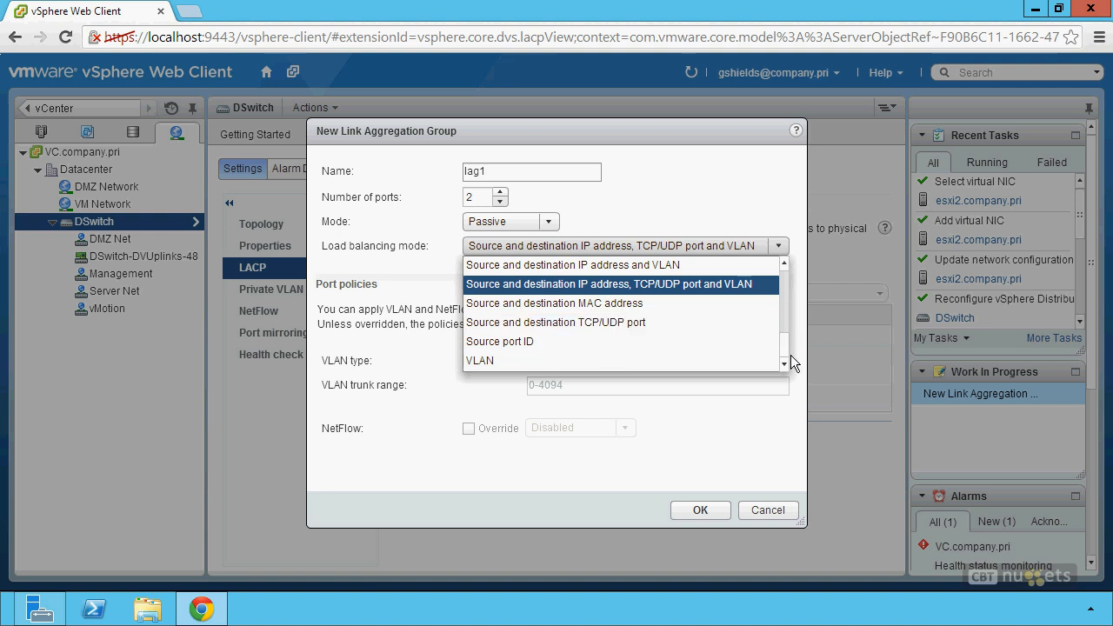
{"action": "scroll", "coordinate": [792, 350], "scroll_direction": "up", "scroll_amount": 2}
{"action": "mouse_move", "coordinate": [793, 351]}
{"action": "left_mouse_down"}
{"action": "mouse_move", "coordinate": [793, 284]}
{"action": "mouse_move", "coordinate": [793, 346]}
{"action": "left_mouse_up"}
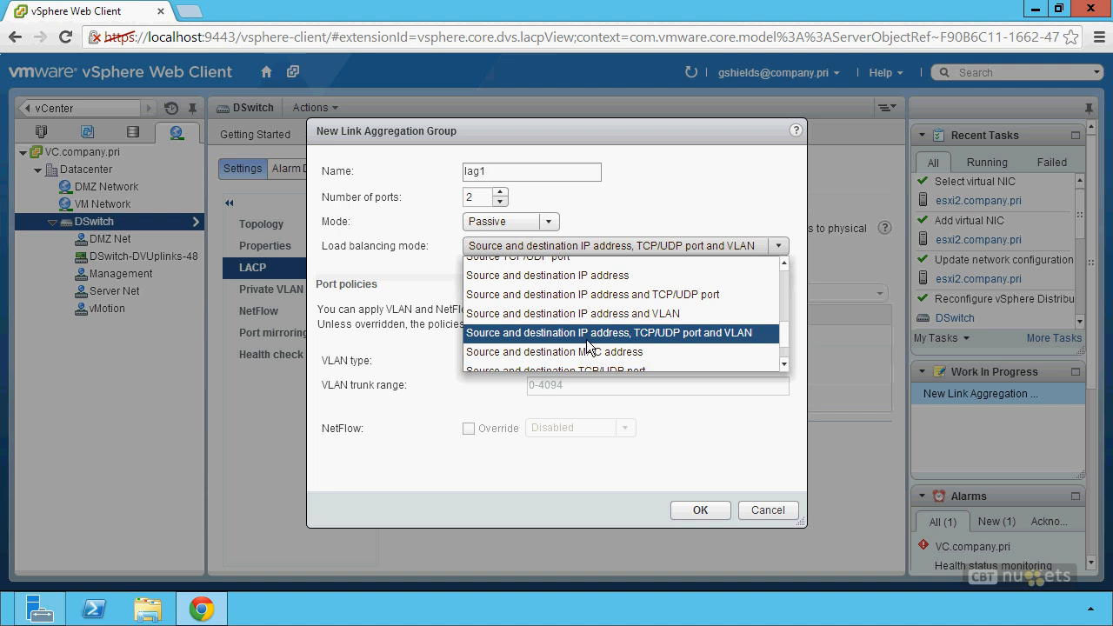
{"action": "left_click", "coordinate": [640, 337]}
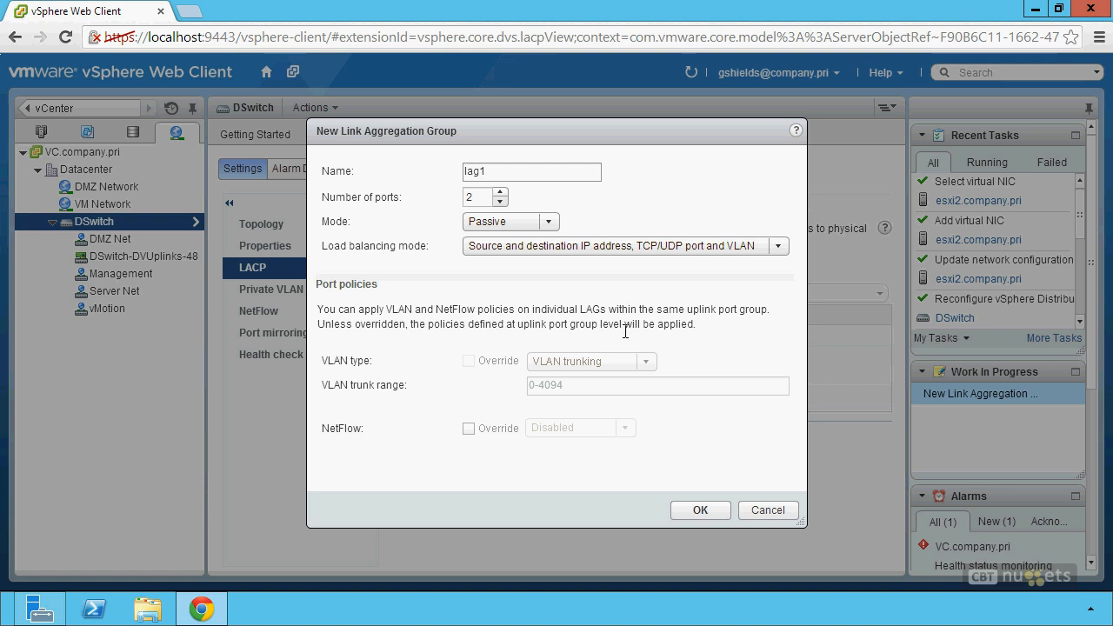
{"action": "left_click", "coordinate": [763, 516]}
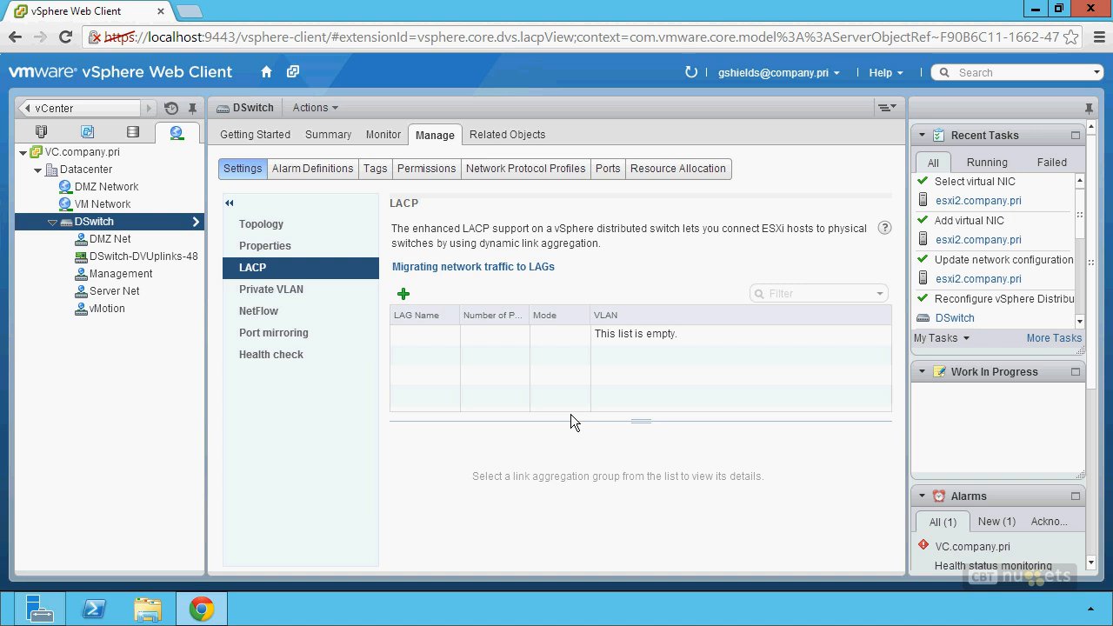
- Review the Export Configuration options for DSwitch and cancel without exporting
{"action": "right_click", "coordinate": [95, 223]}
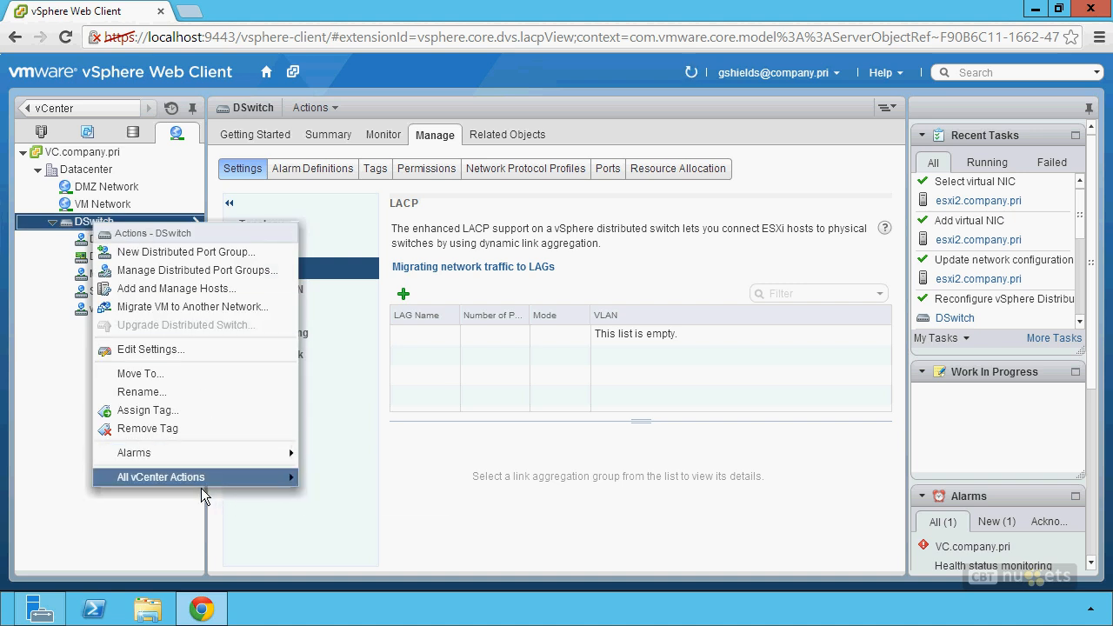
{"action": "mouse_move", "coordinate": [200, 488]}
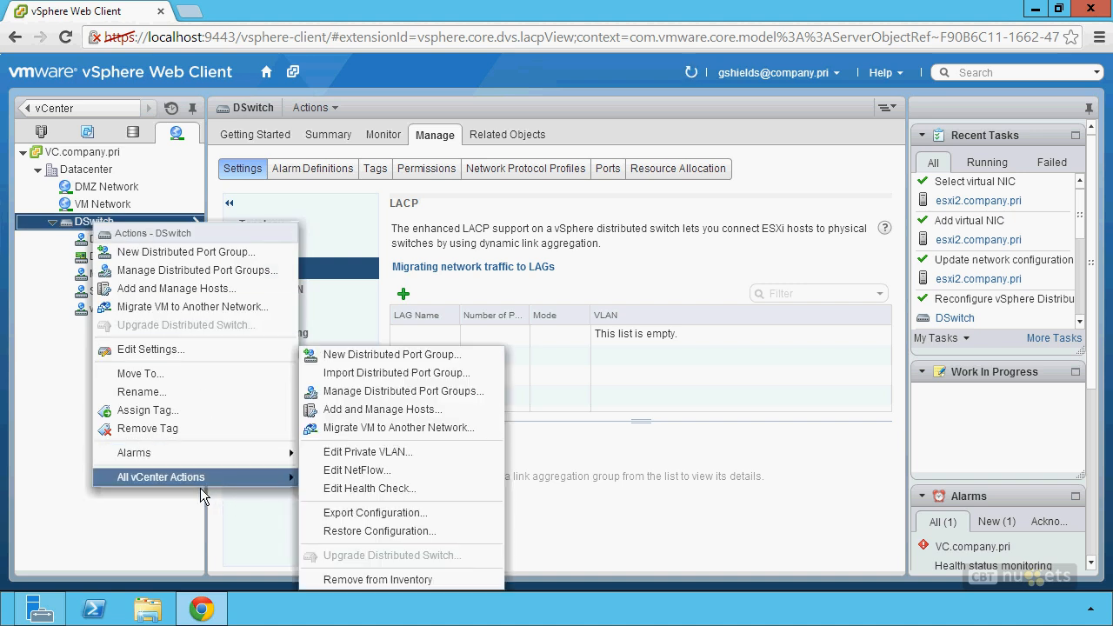
{"action": "left_click", "coordinate": [415, 518]}
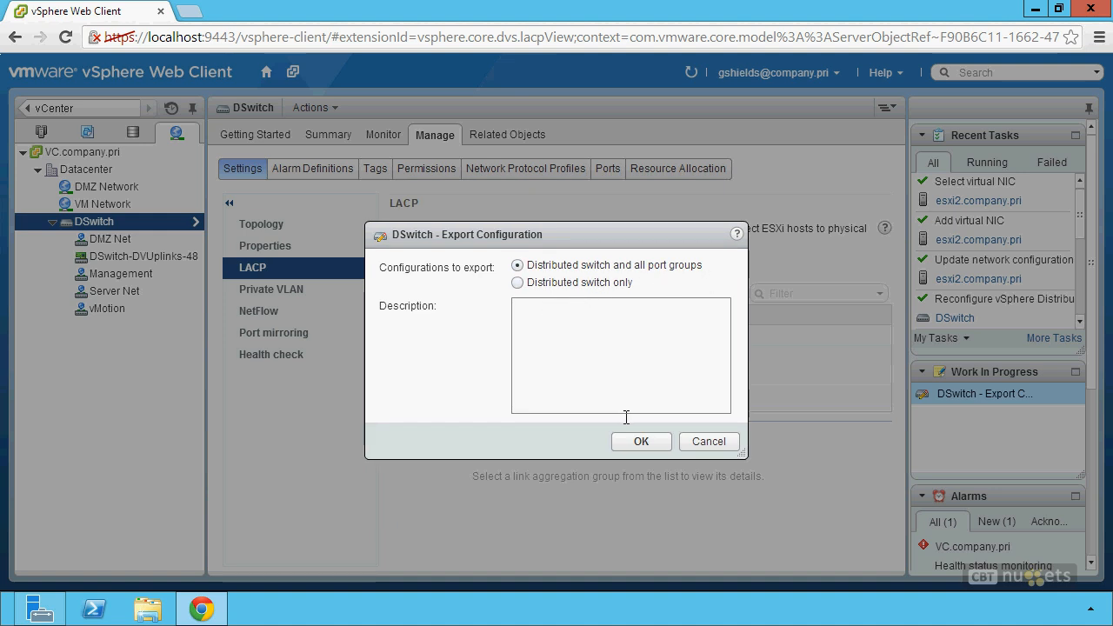
{"action": "left_click", "coordinate": [728, 444]}
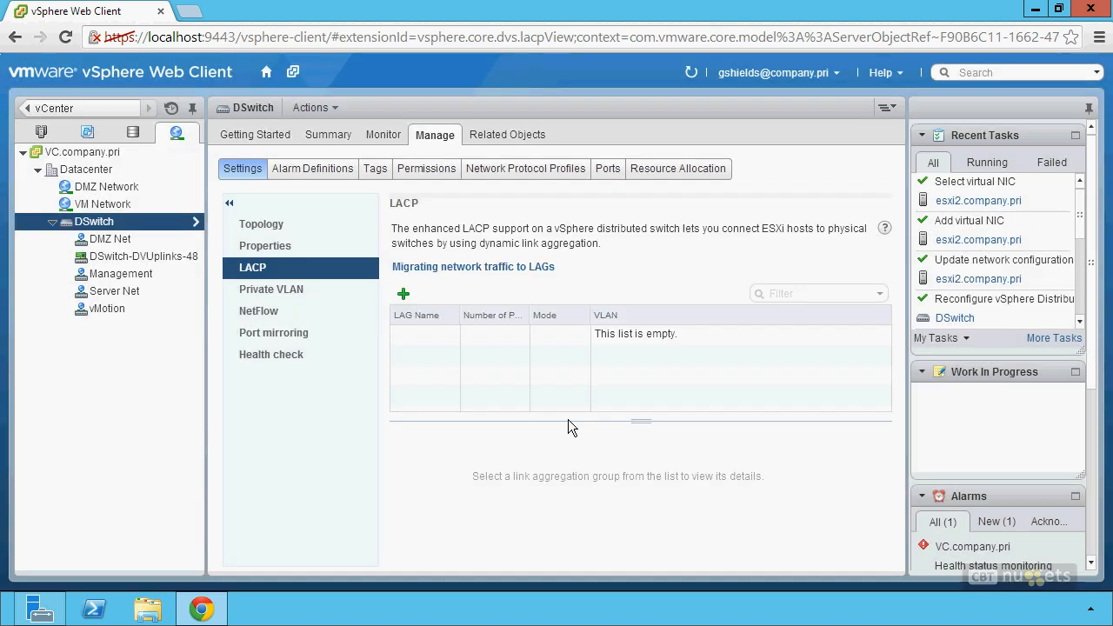
- Open the Restore Configuration wizard for DSwitch to review its backup file and restore scope options
{"action": "right_click", "coordinate": [97, 222]}
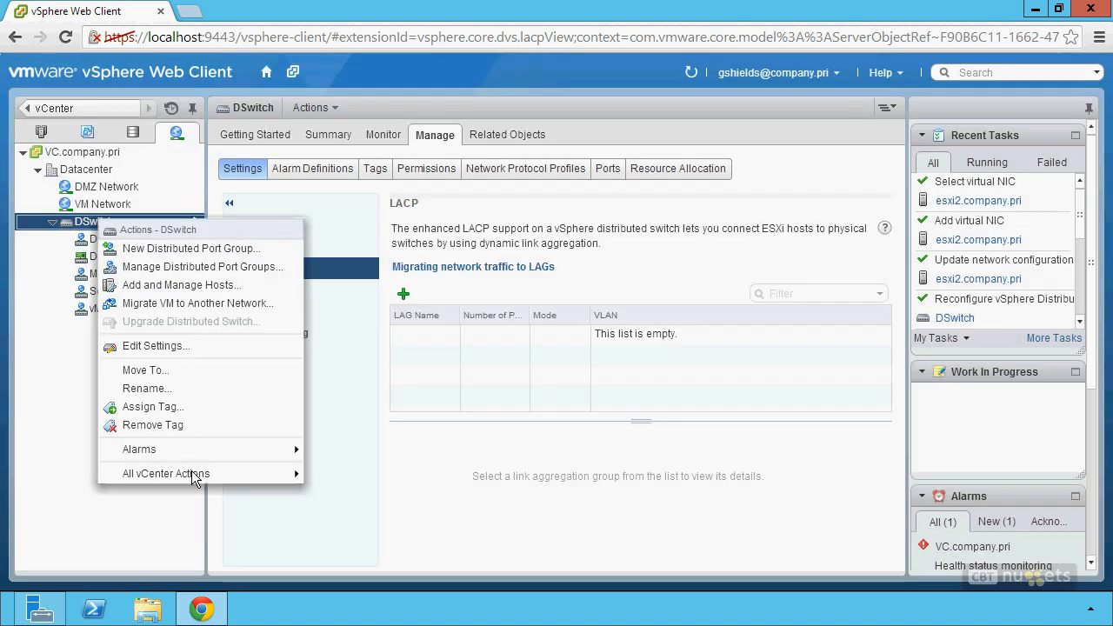
{"action": "mouse_move", "coordinate": [199, 485]}
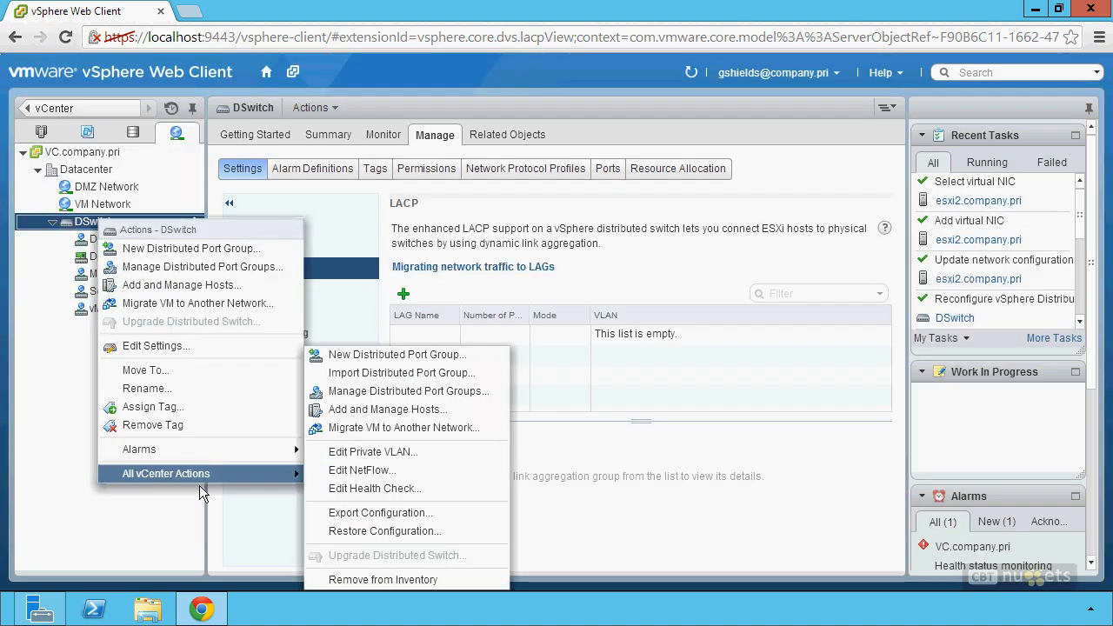
{"action": "left_click", "coordinate": [424, 532]}
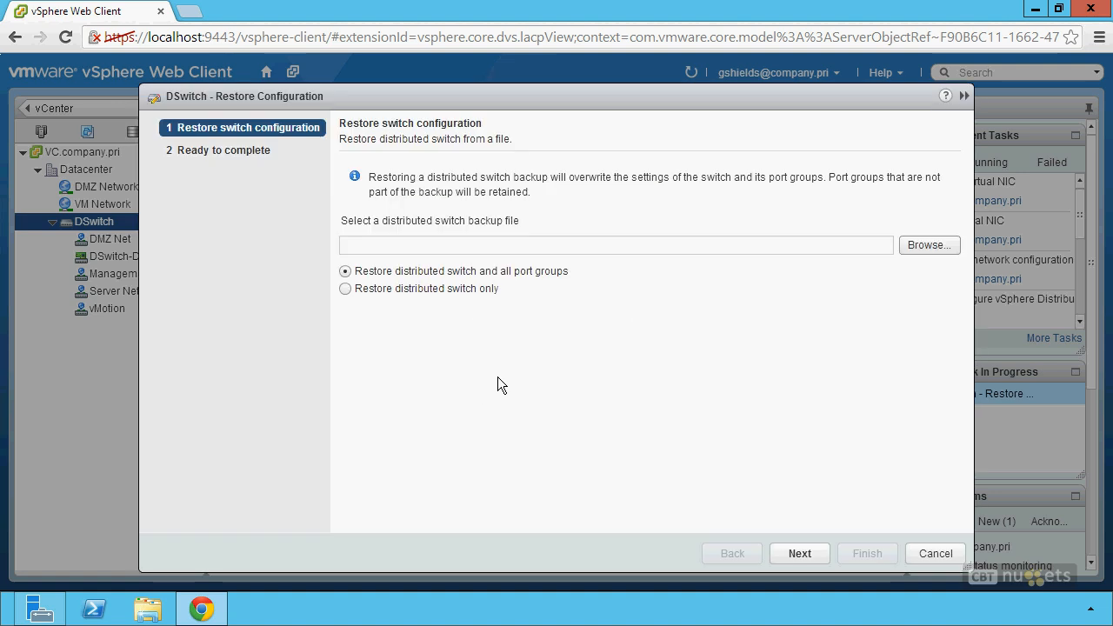